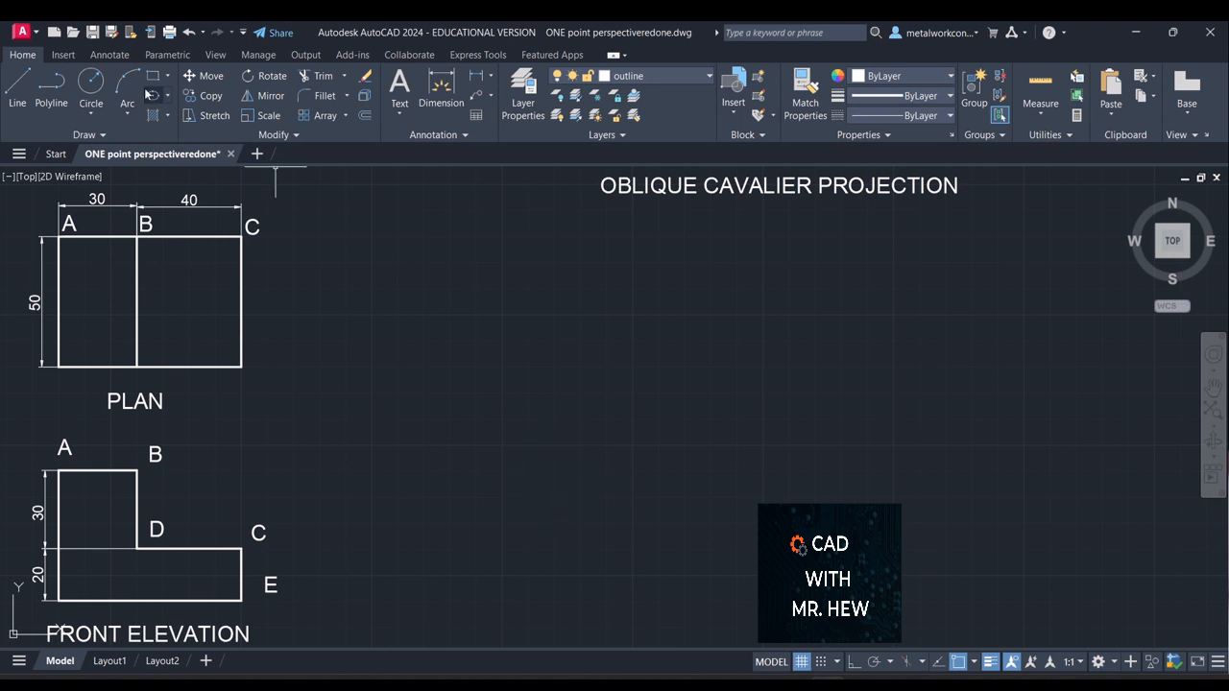
# Draw the lower edges of an L-shaped front face beside the front elevation: 70 right, 20 up, 40 left
pyautogui.click(15, 89)
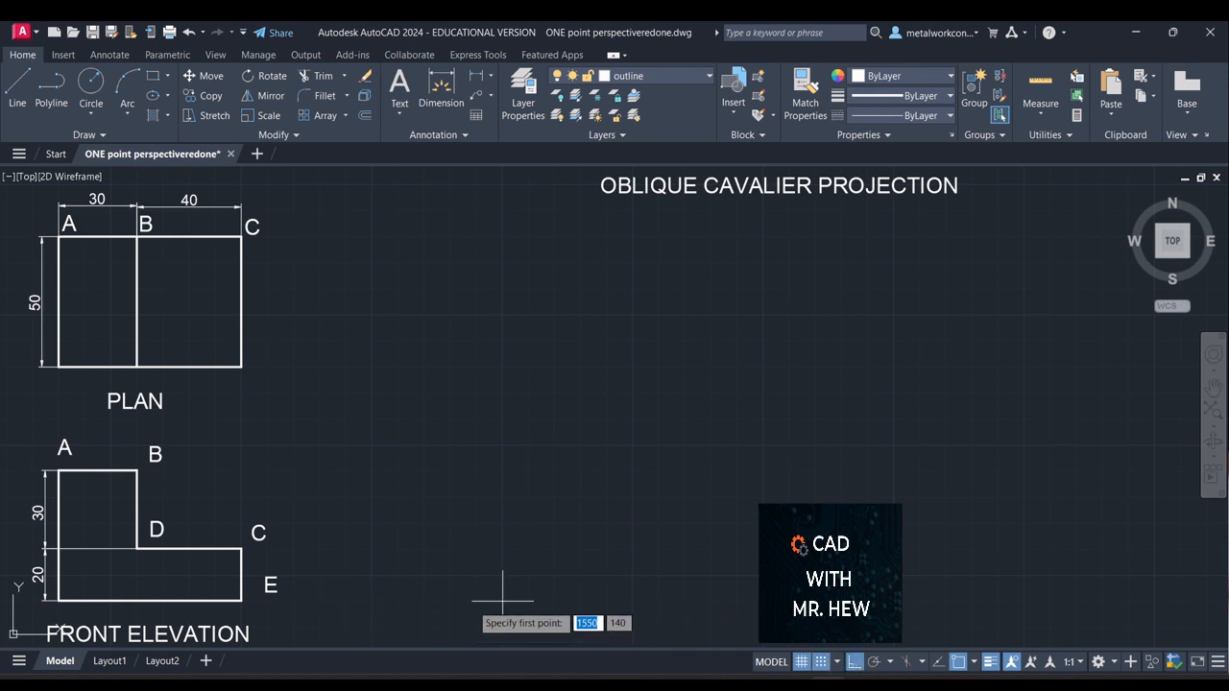
pyautogui.click(346, 602)
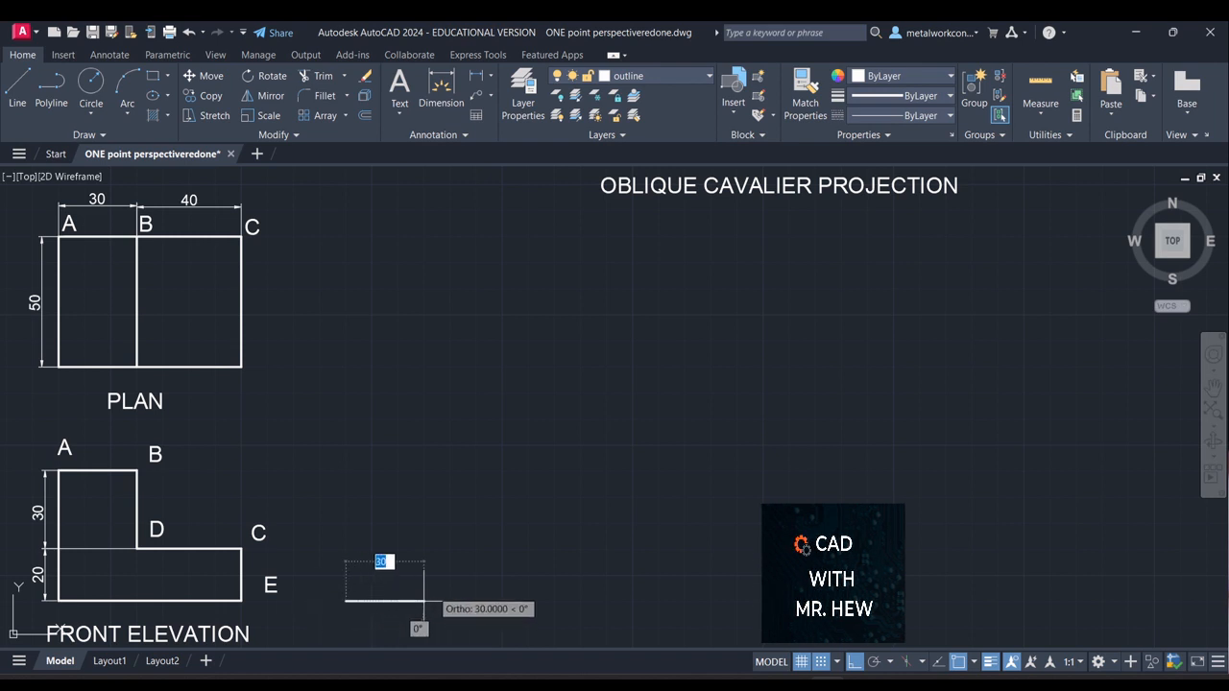
pyautogui.write('70')
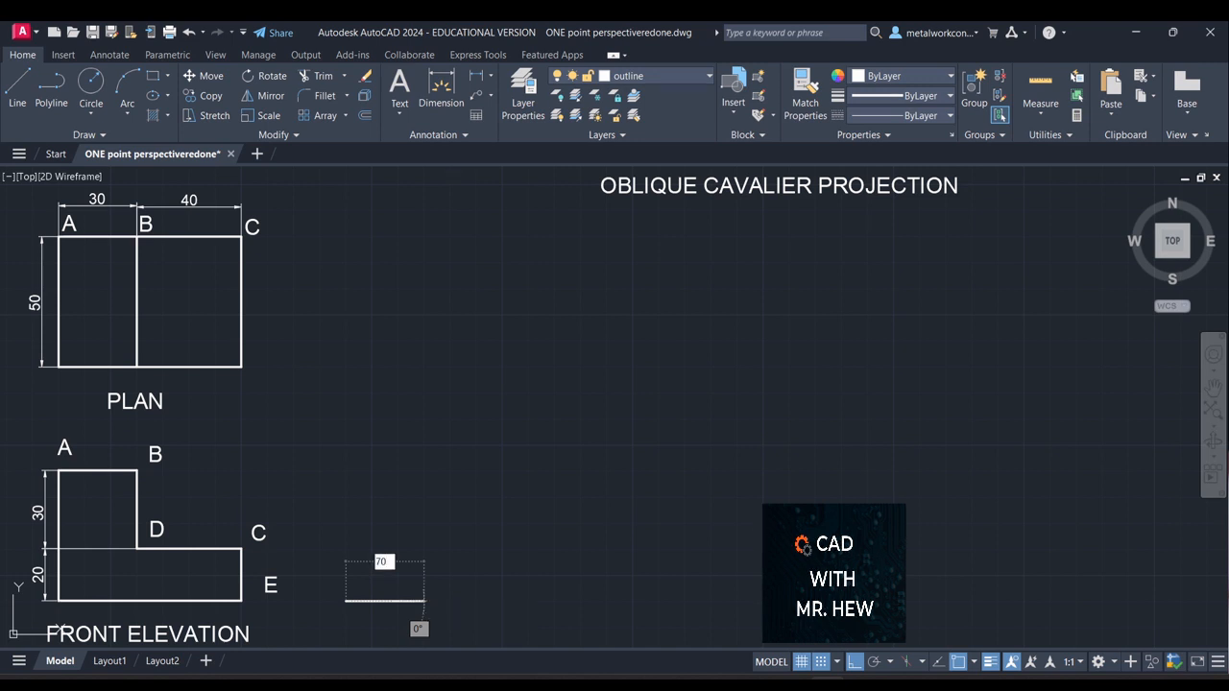
pyautogui.press('Return')
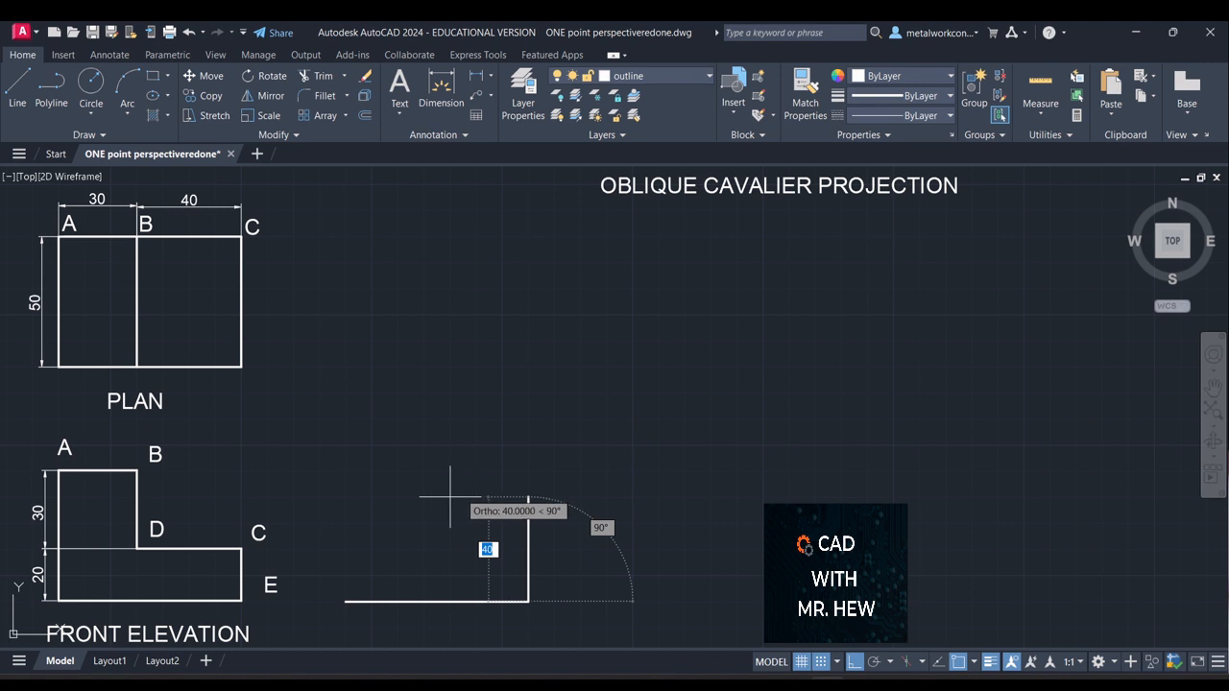
pyautogui.write('20')
pyautogui.press('Return')
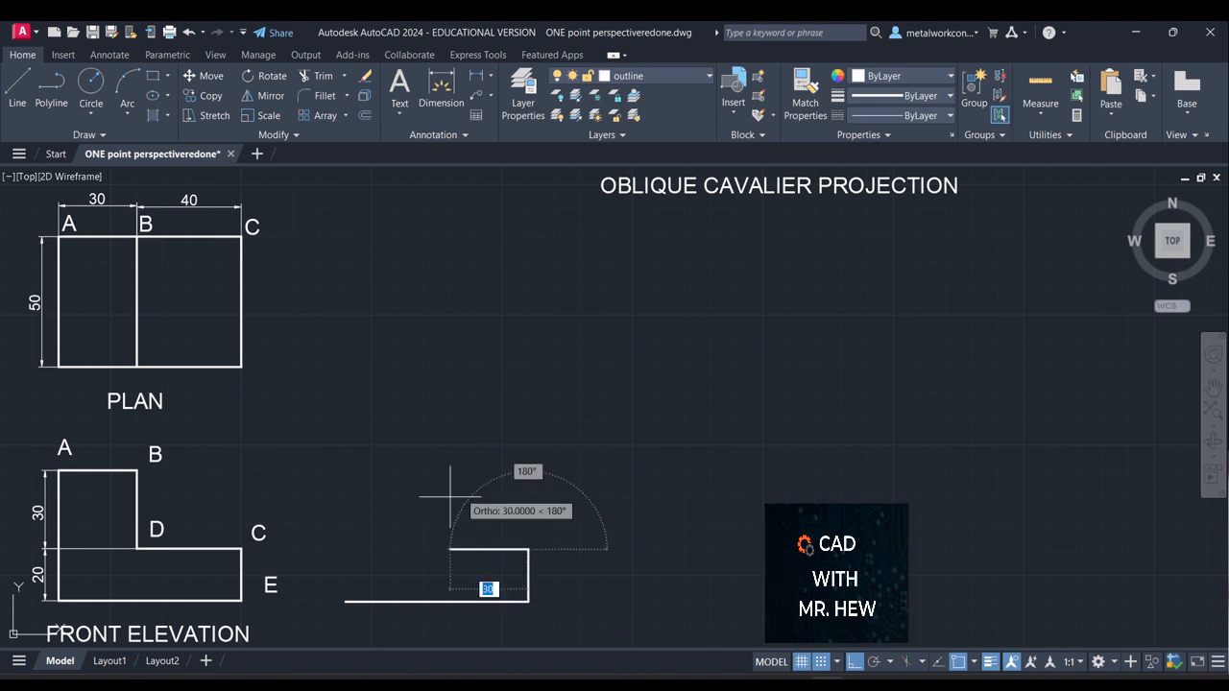
pyautogui.write('4')
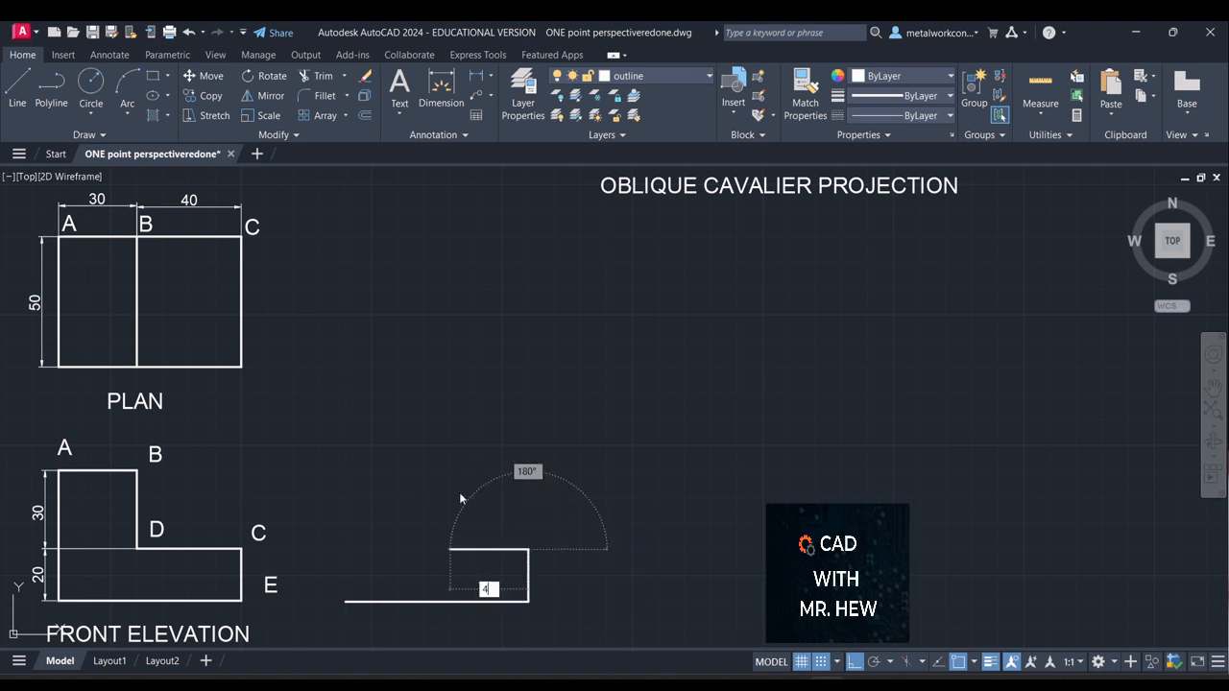
pyautogui.press('Return')
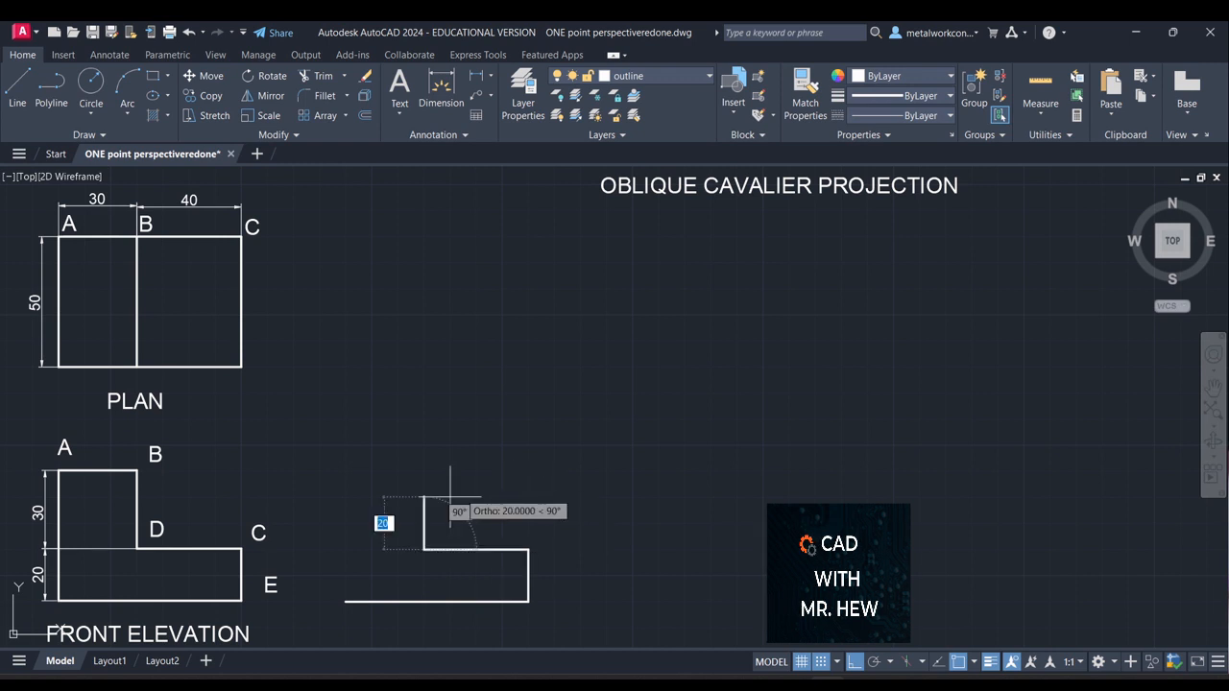
# Complete the L-shaped front face with connected lines 30 up, 30 left and 50 down to the start point
pyautogui.write('3')
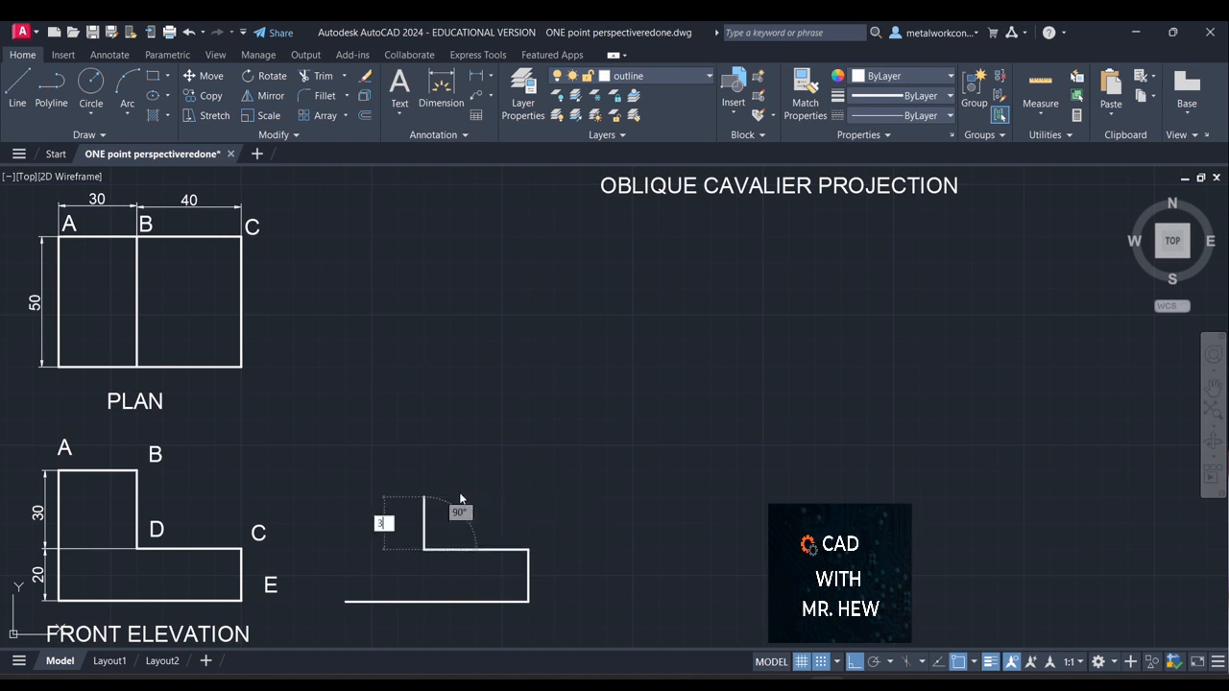
pyautogui.write('0')
pyautogui.press('Return')
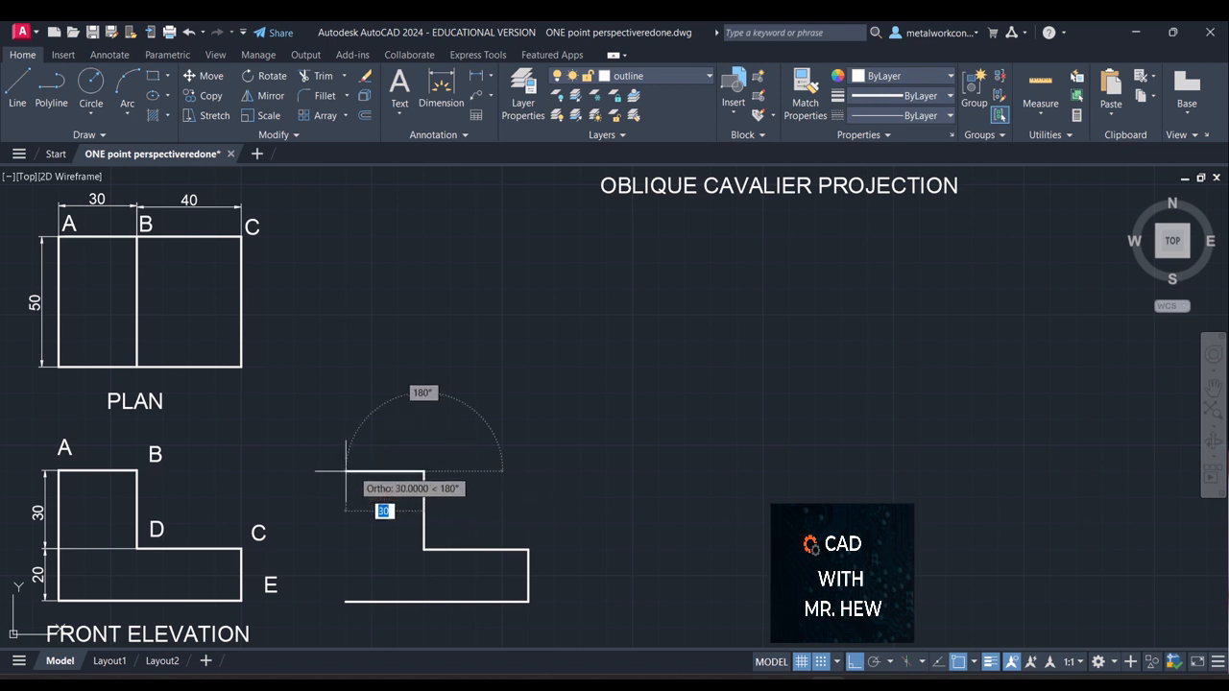
pyautogui.write('3')
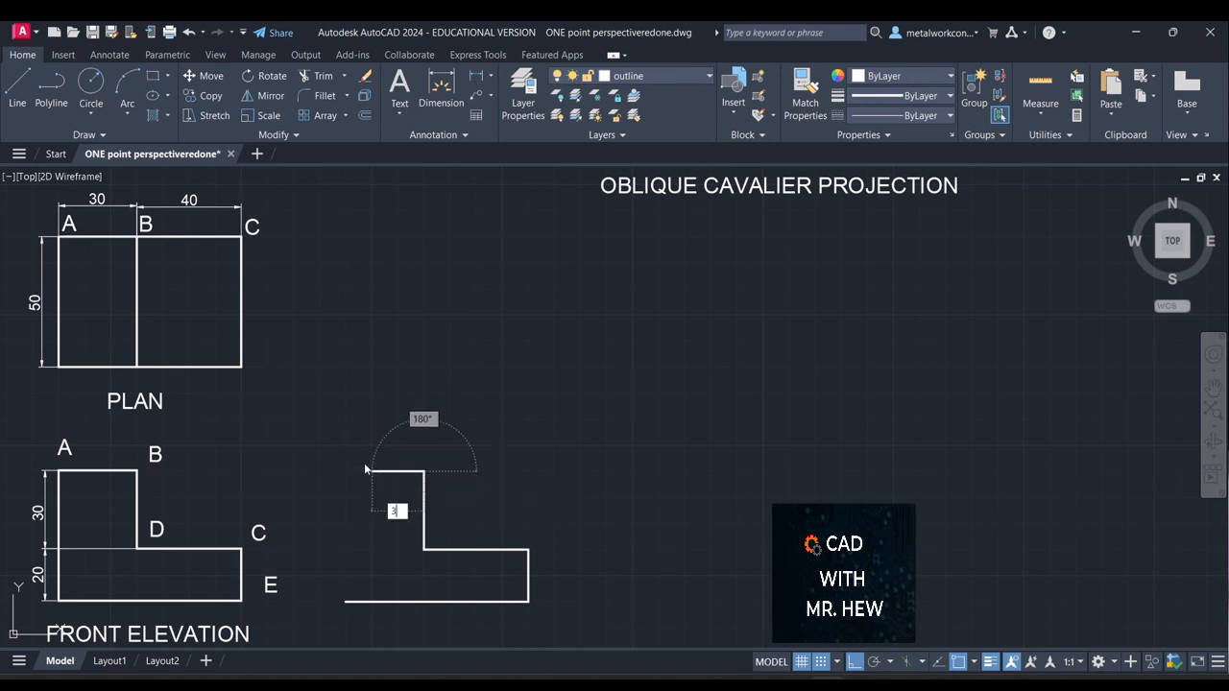
pyautogui.write('0')
pyautogui.press('Return')
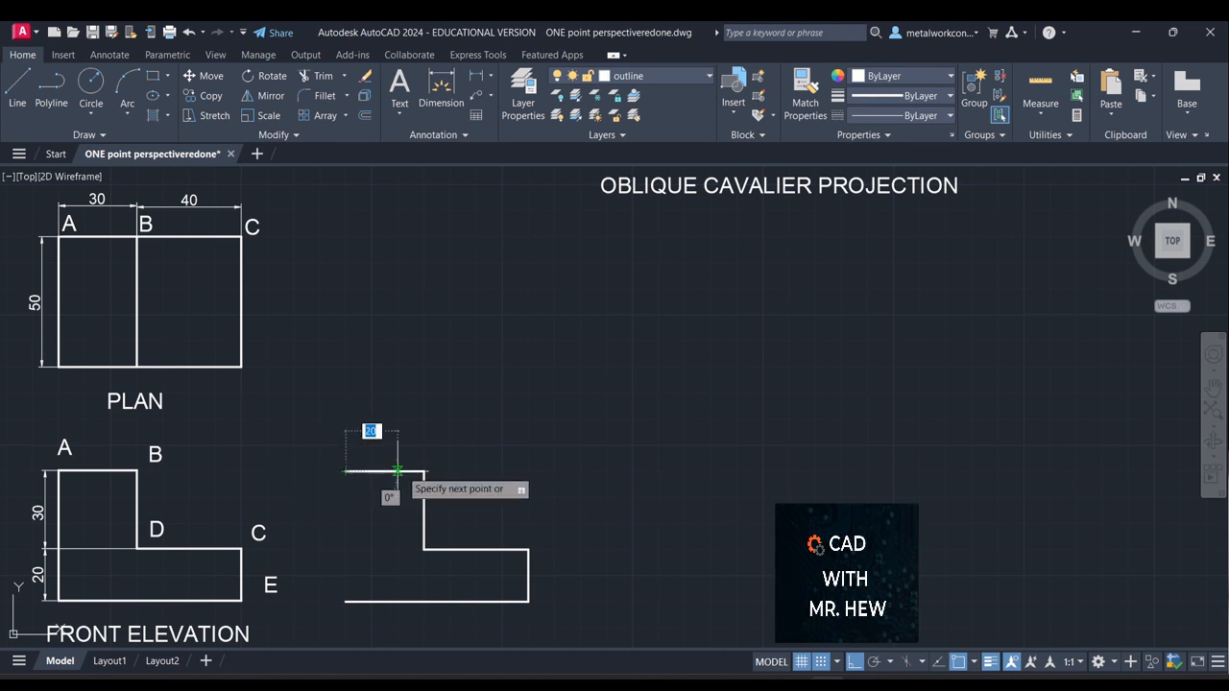
pyautogui.write('50')
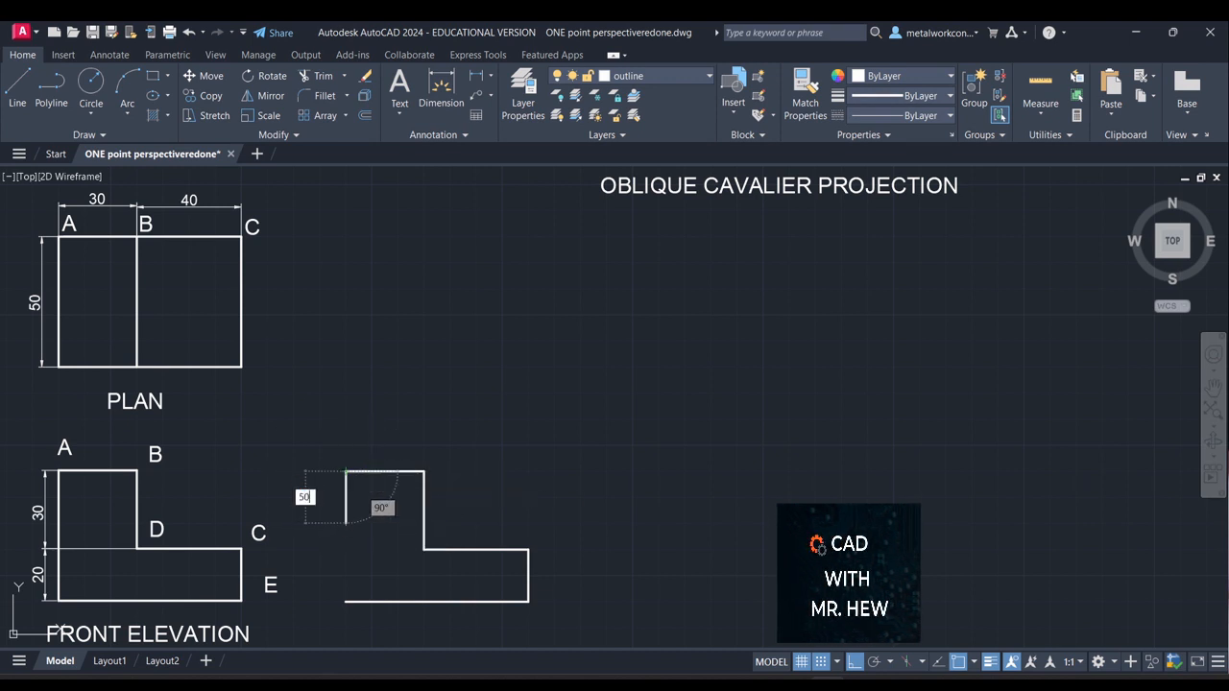
pyautogui.press('Return')
pyautogui.press('Escape')
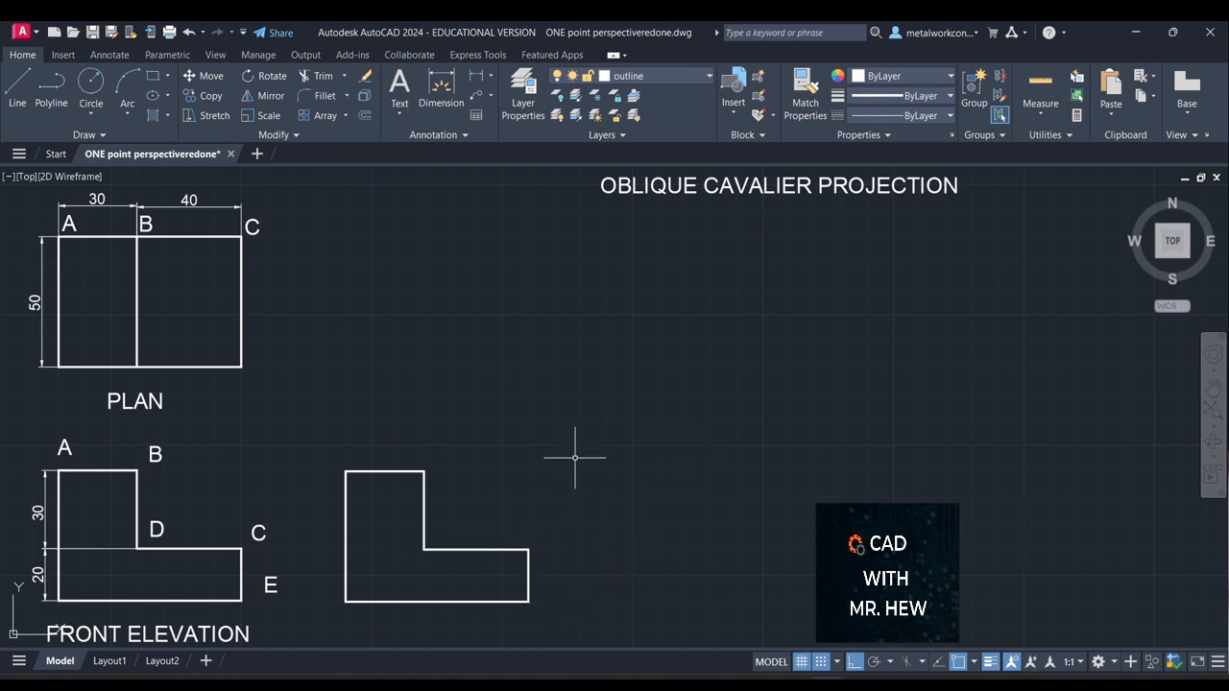
# With Ortho off, draw a receding line 50 long at 30° from the front face's lower-right corner
pyautogui.click(17, 88)
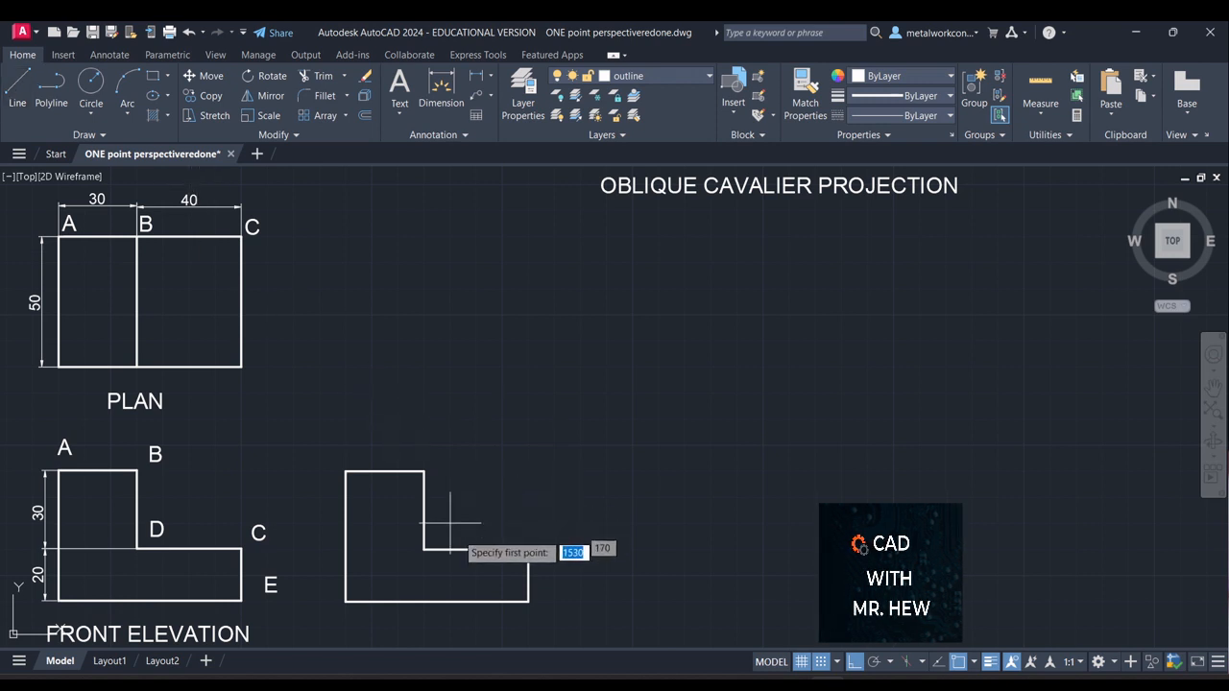
pyautogui.click(528, 601)
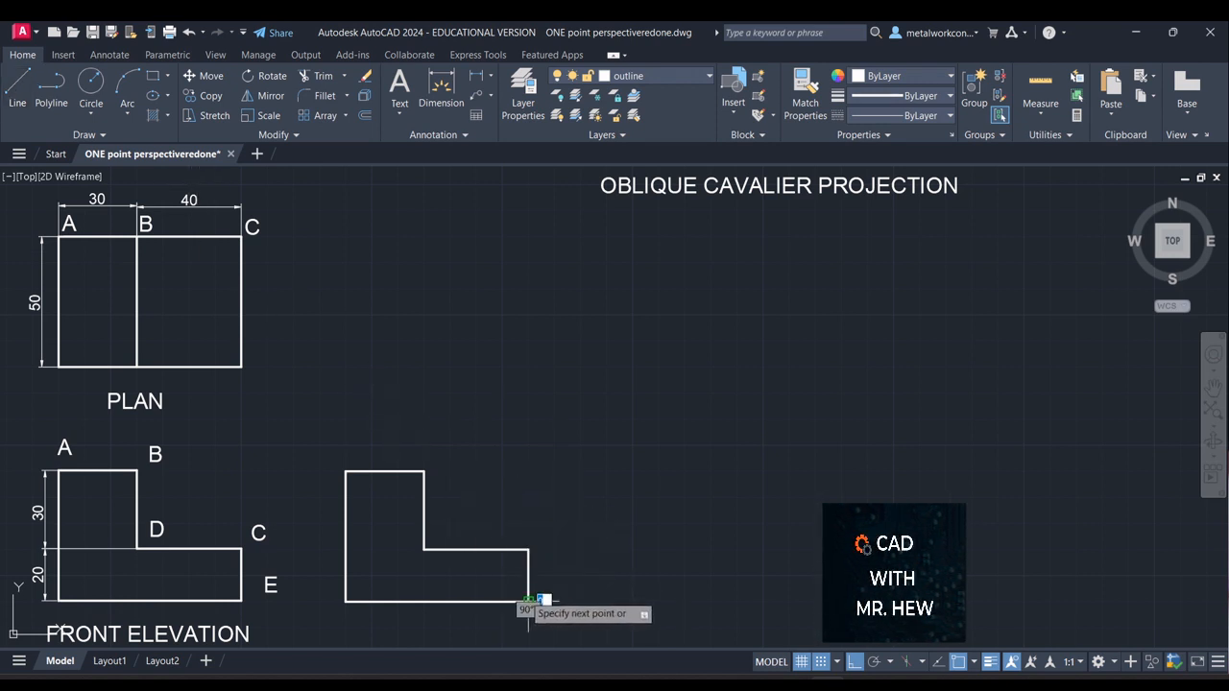
pyautogui.click(851, 663)
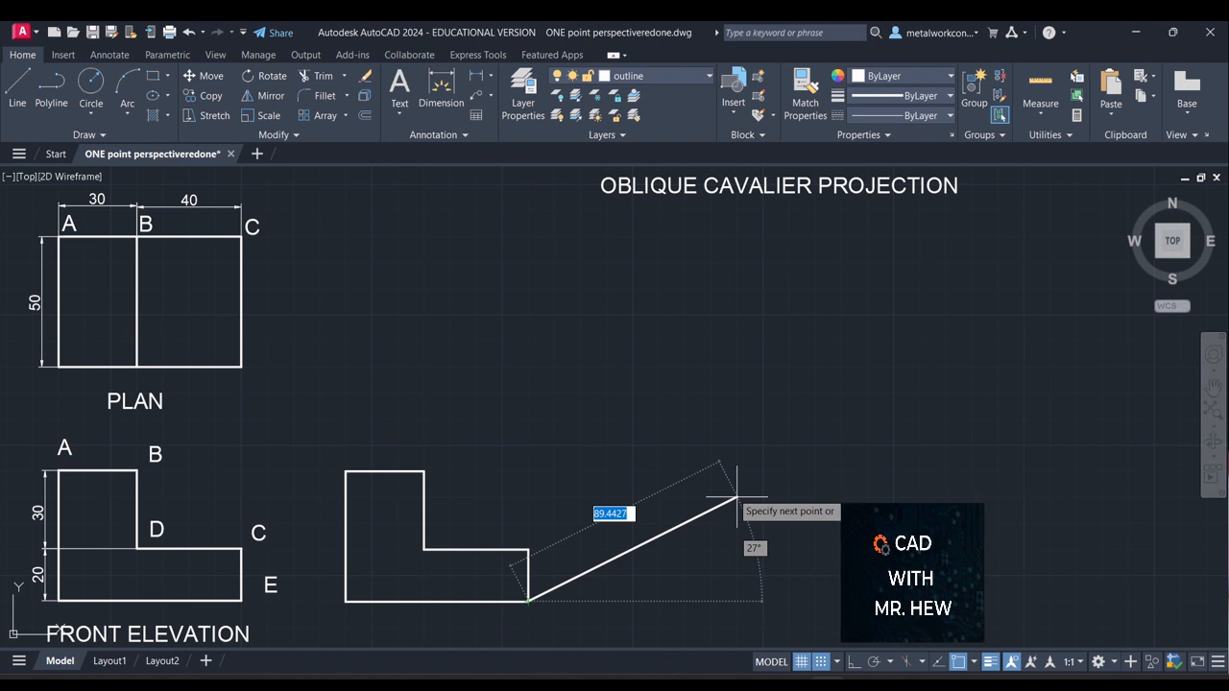
pyautogui.write('5')
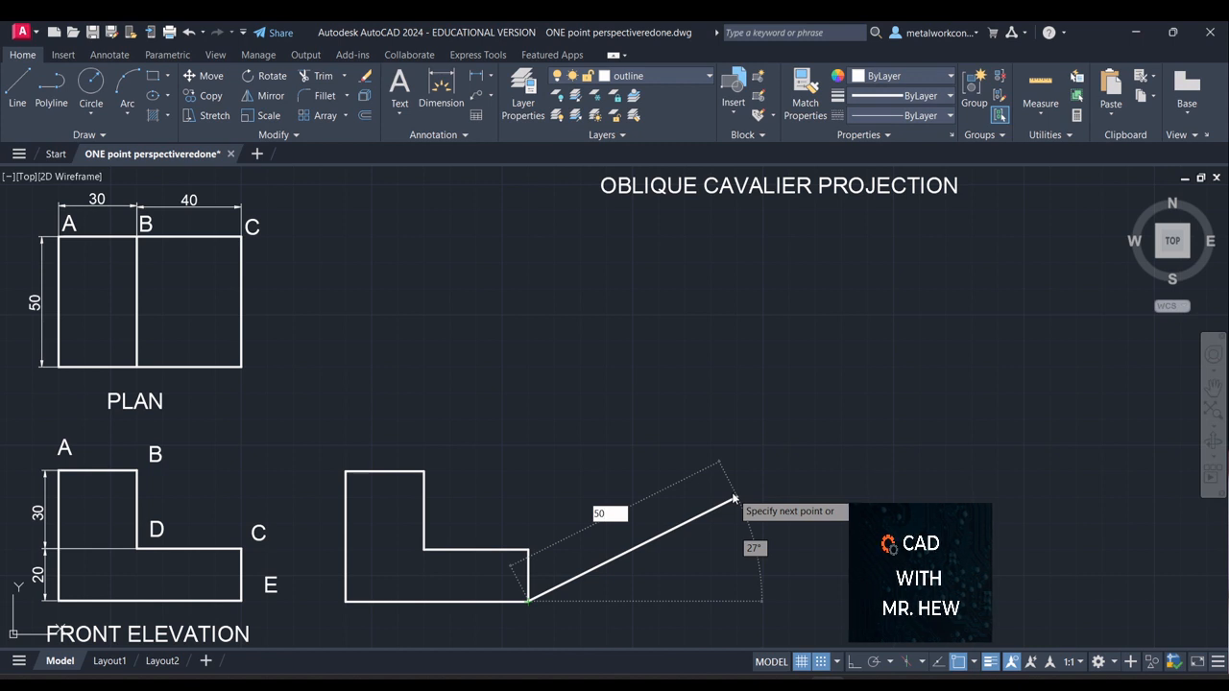
pyautogui.write('0')
pyautogui.press('Return')
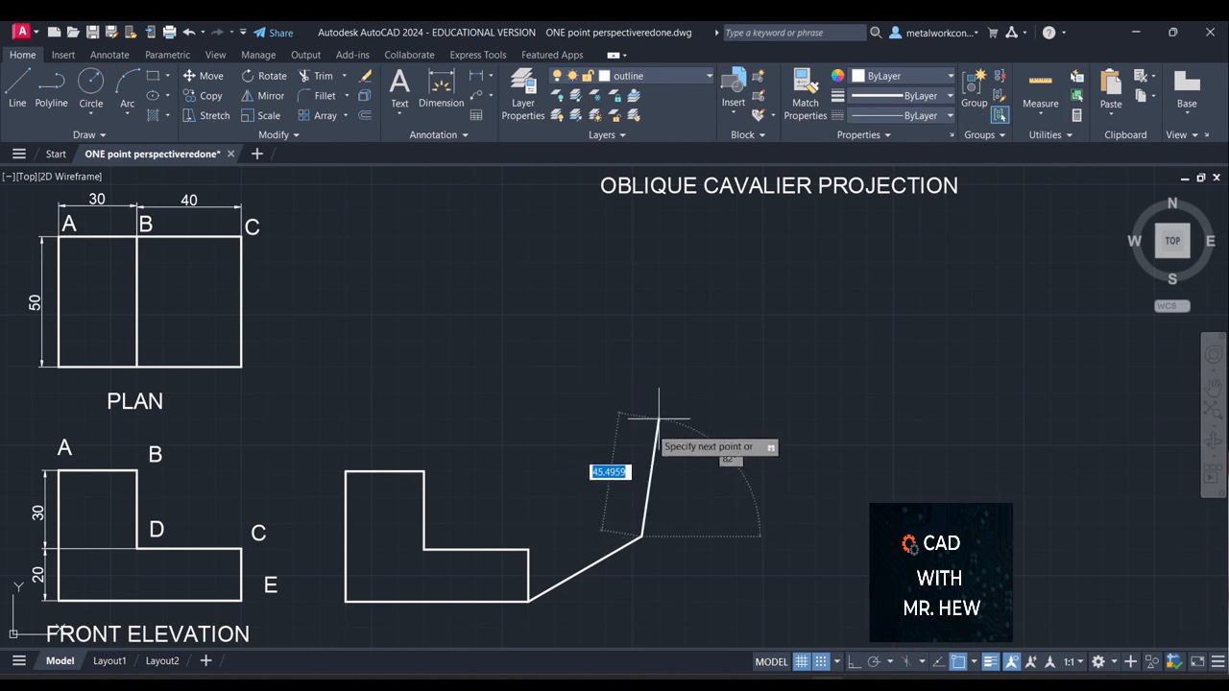
# Draw a 20 vertical edge up from the receding line's end and connect it to the front face's lower step corner
pyautogui.click(853, 662)
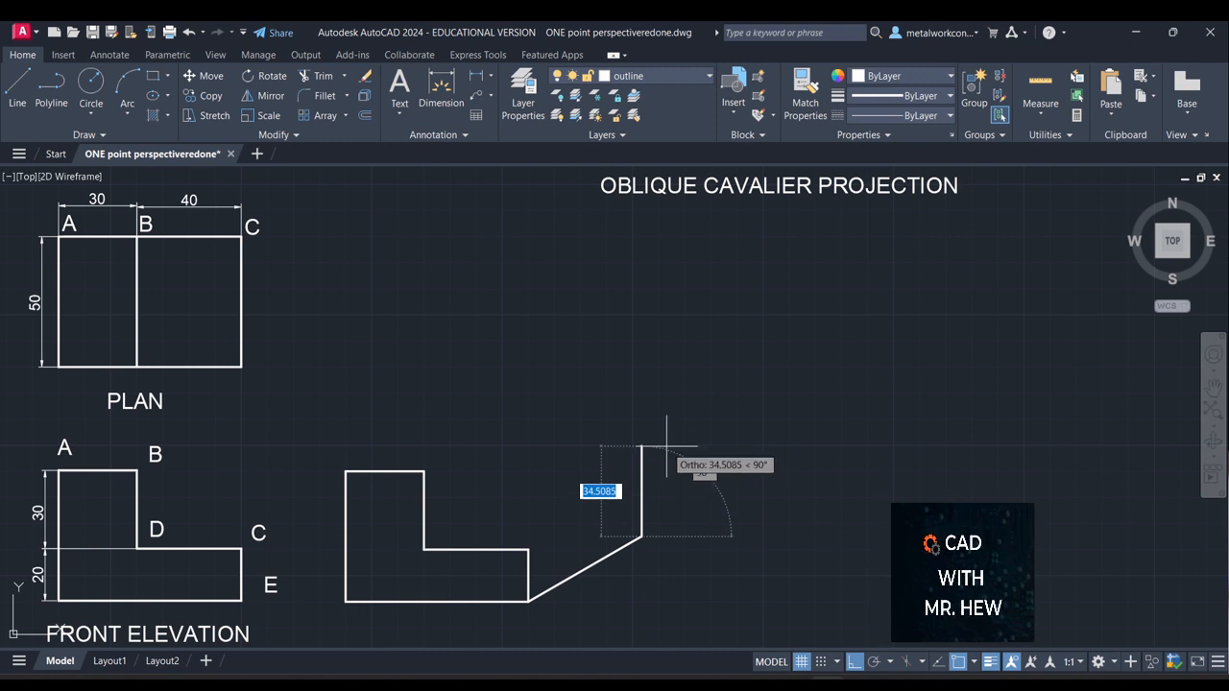
pyautogui.press('BackSpace')
pyautogui.write('20')
pyautogui.press('Return')
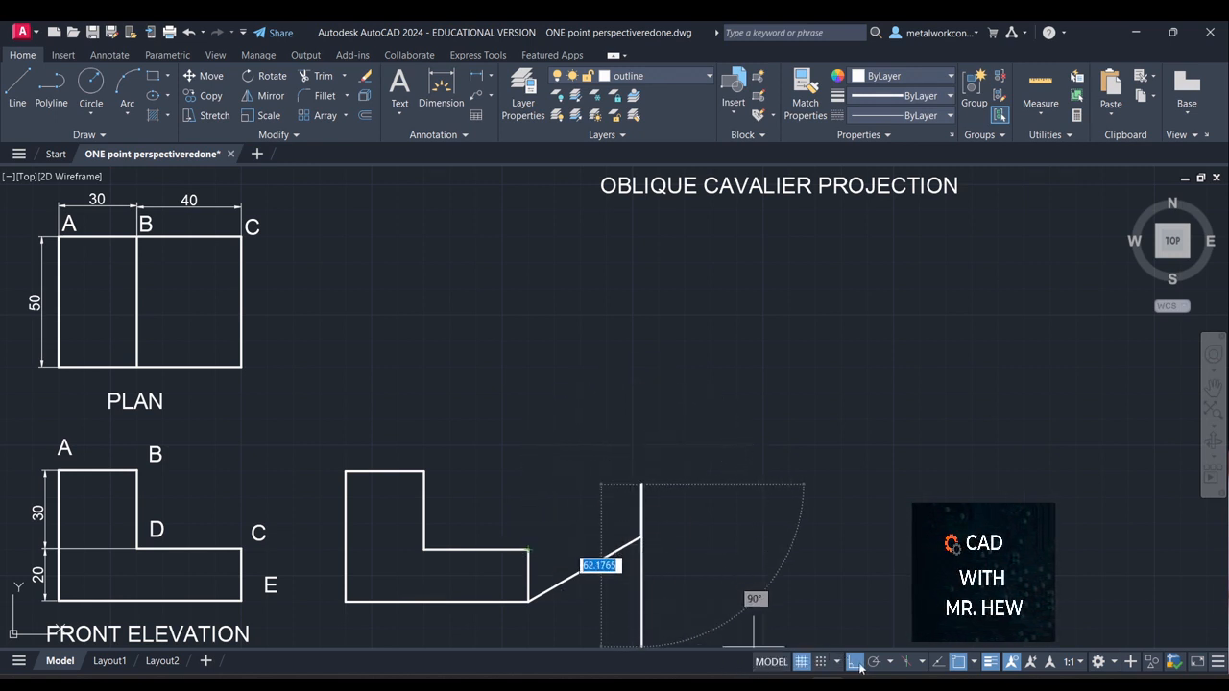
pyautogui.click(854, 662)
pyautogui.click(642, 485)
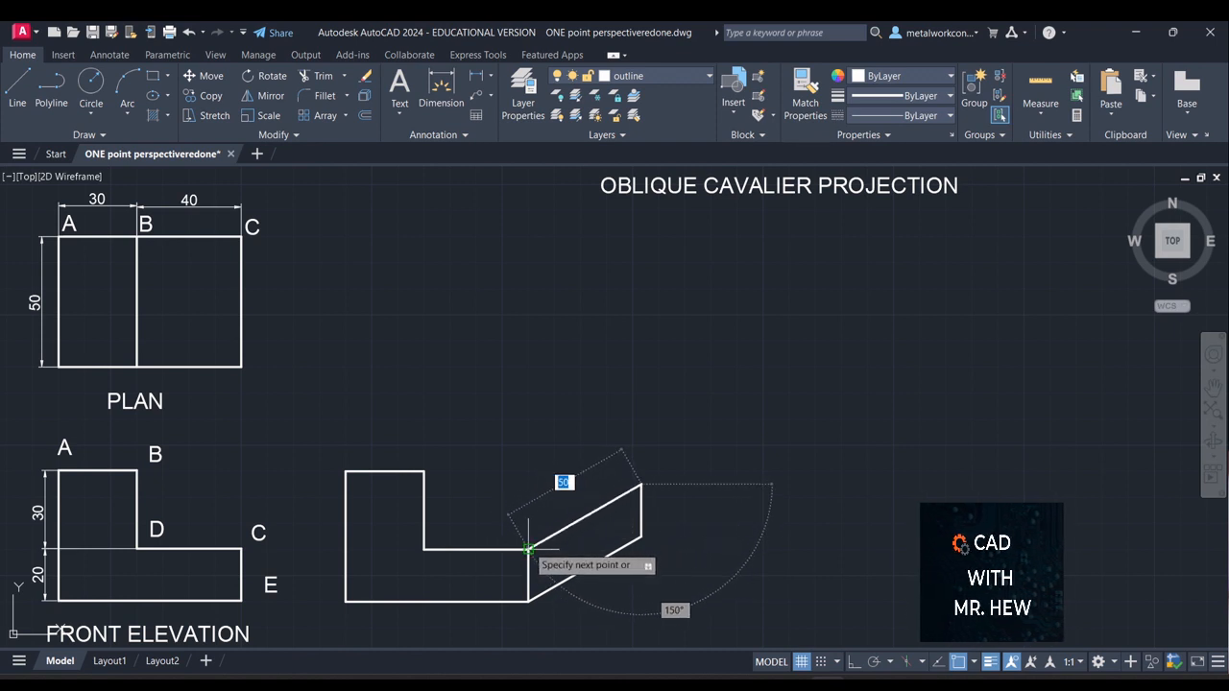
pyautogui.click(528, 549)
pyautogui.press('Escape')
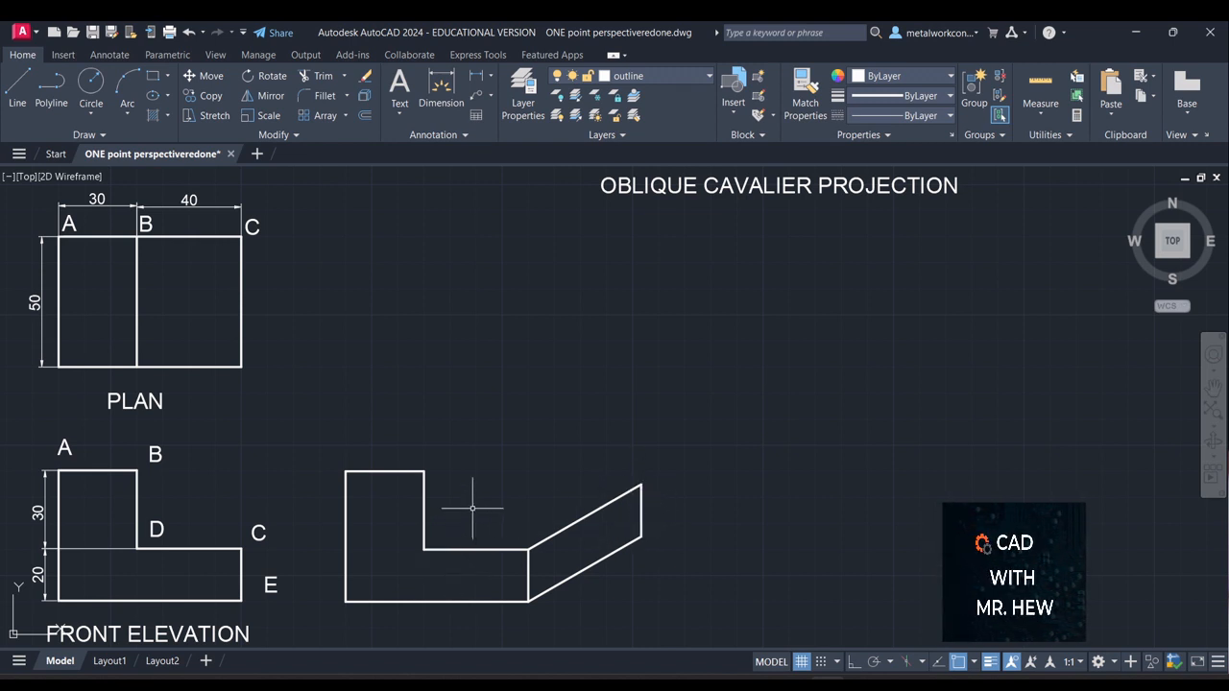
# Draw a receding line 50 long at 30° from the front face's inner corner and join it to the side face's upper rear corner
pyautogui.press('Return')
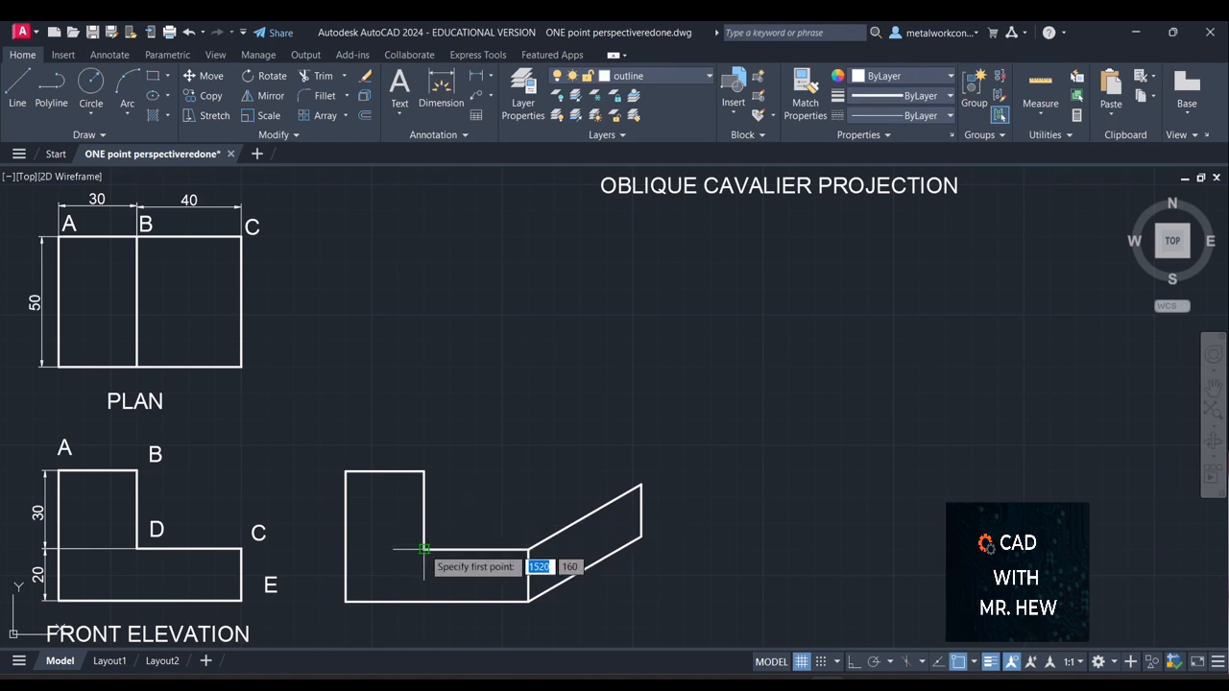
pyautogui.click(424, 549)
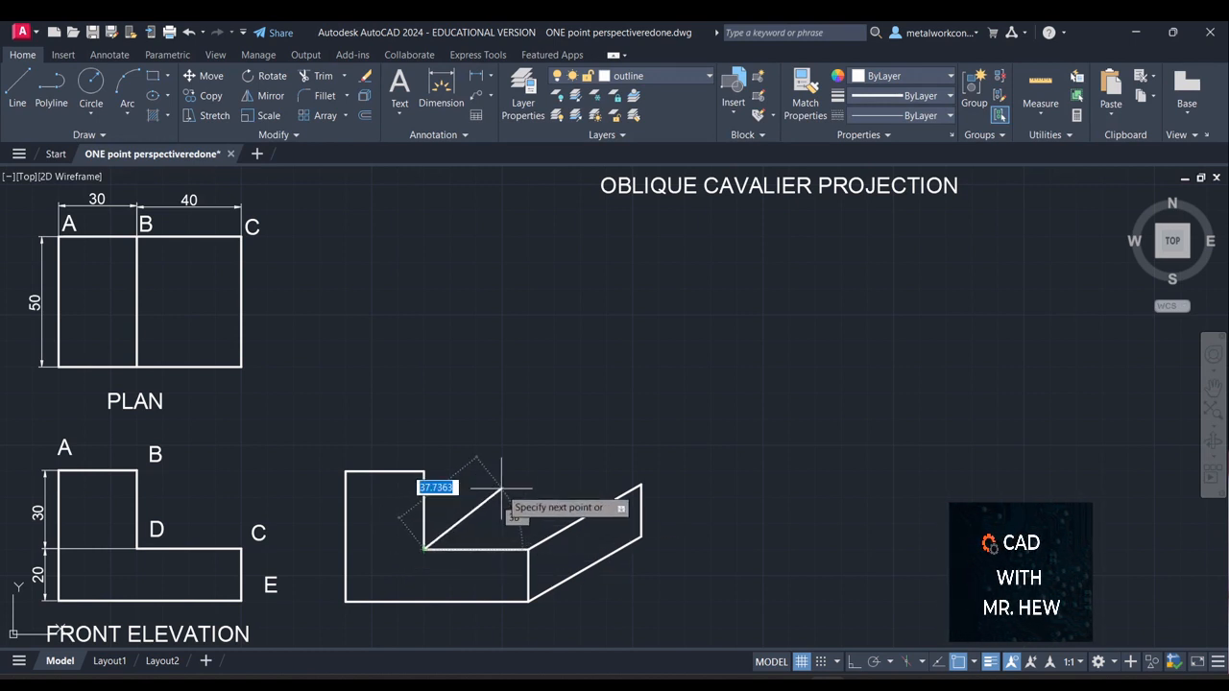
pyautogui.write('50')
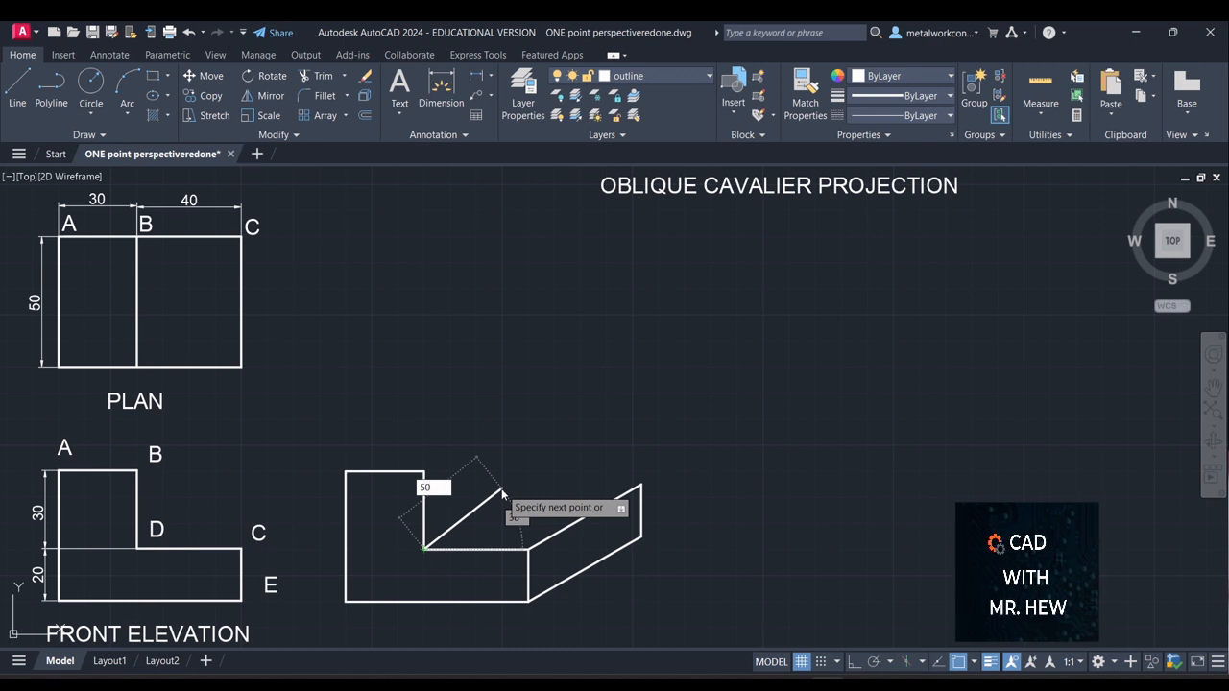
pyautogui.press('Tab')
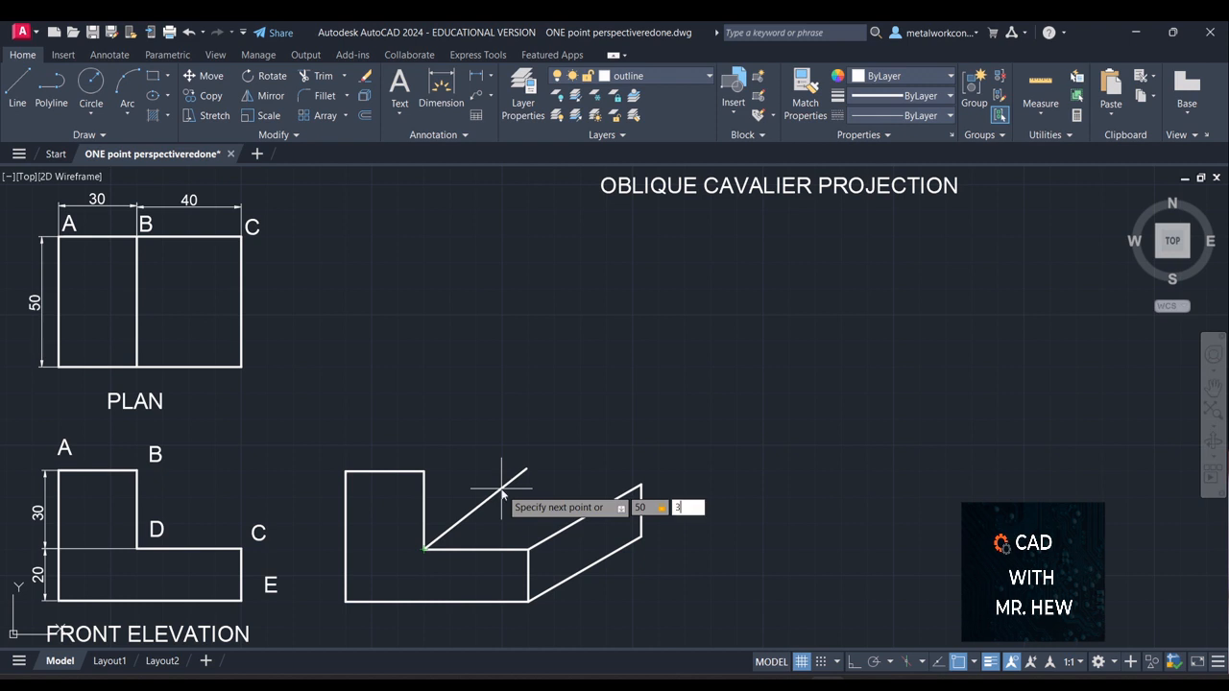
pyautogui.press('Return')
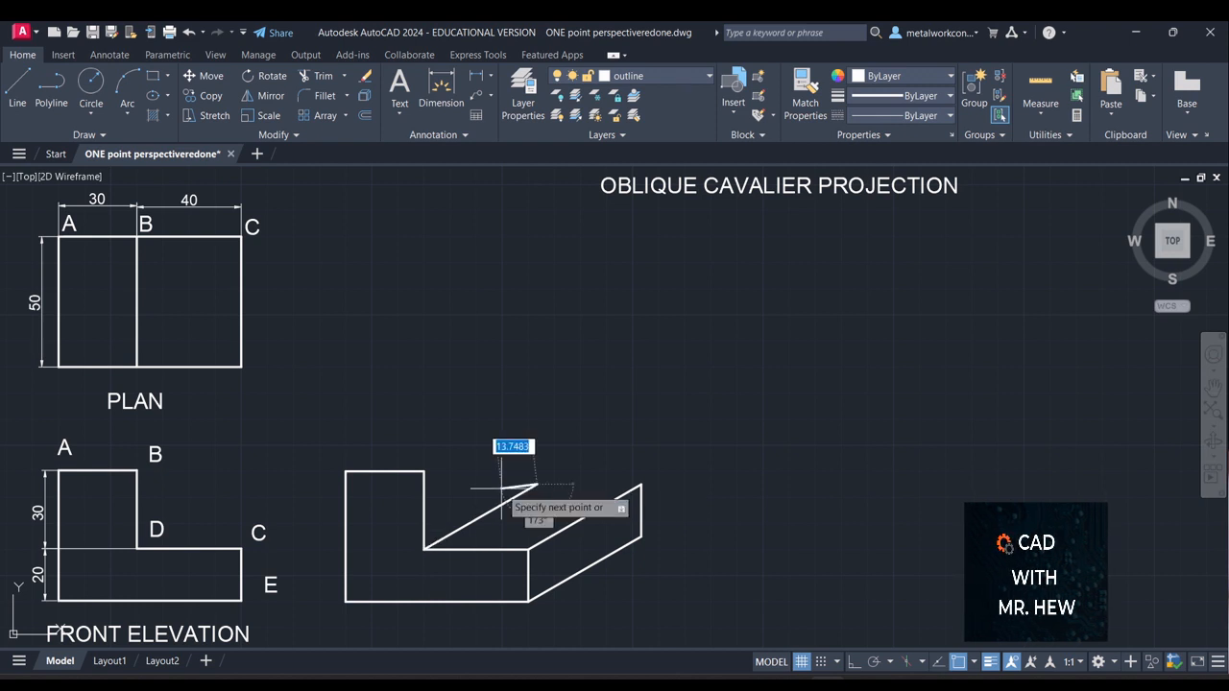
pyautogui.click(641, 485)
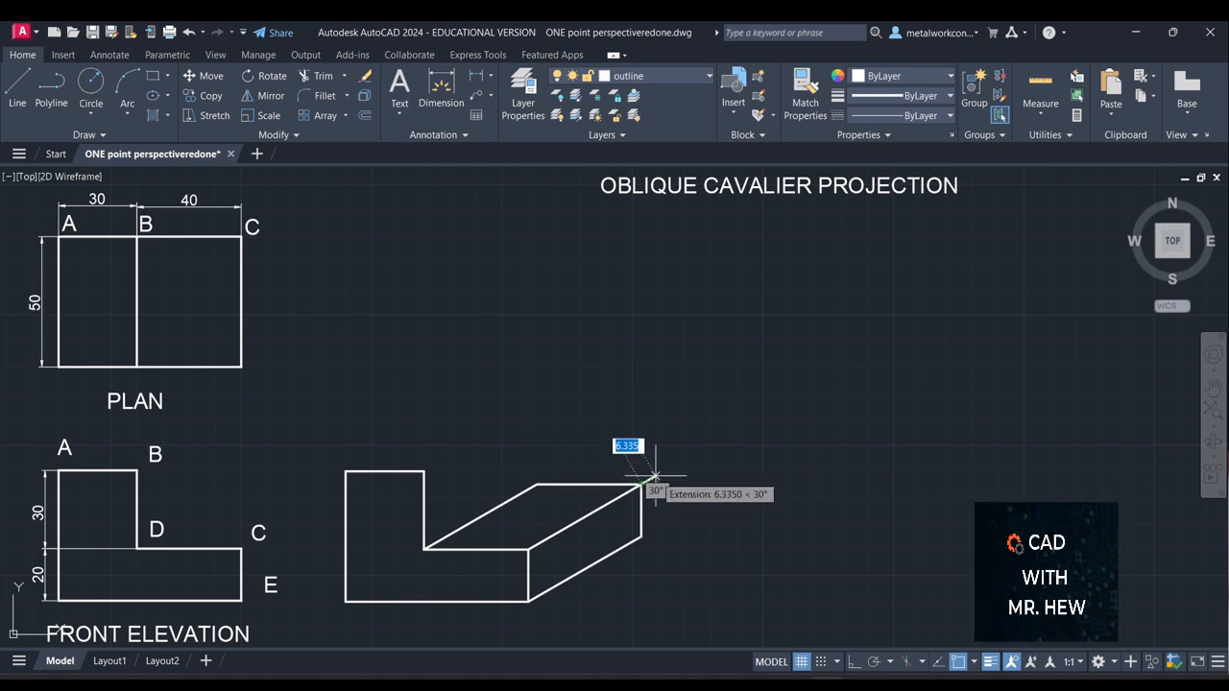
pyautogui.press('Return')
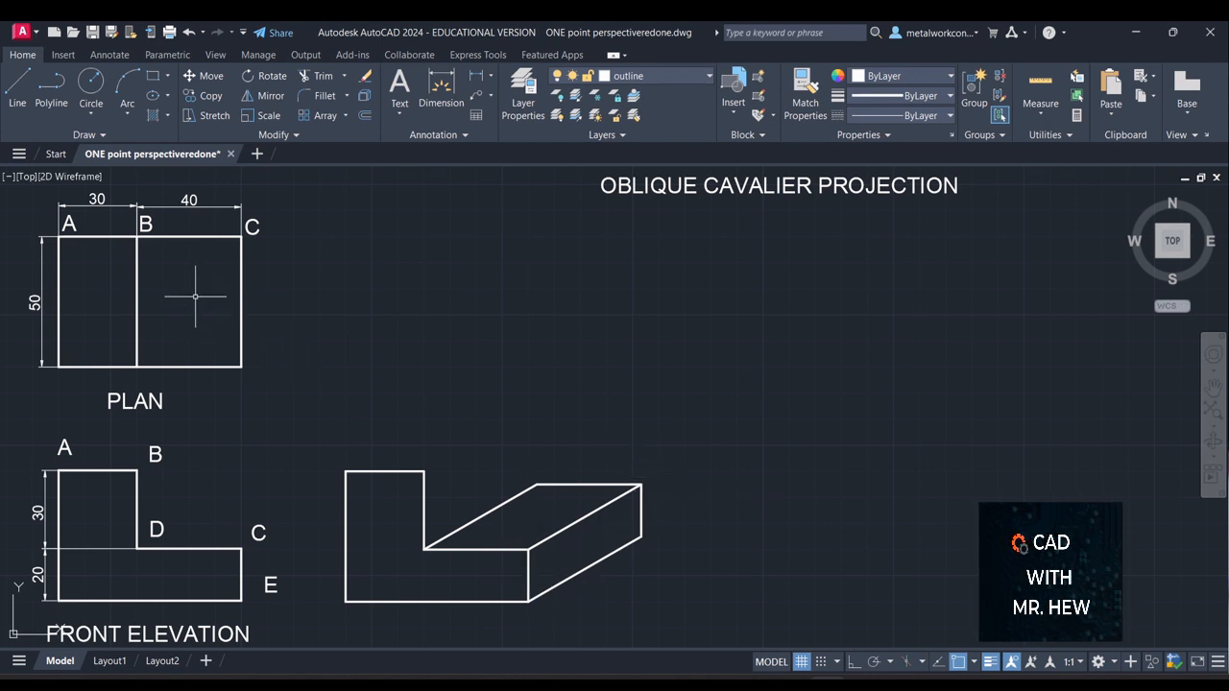
pyautogui.click(137, 300)
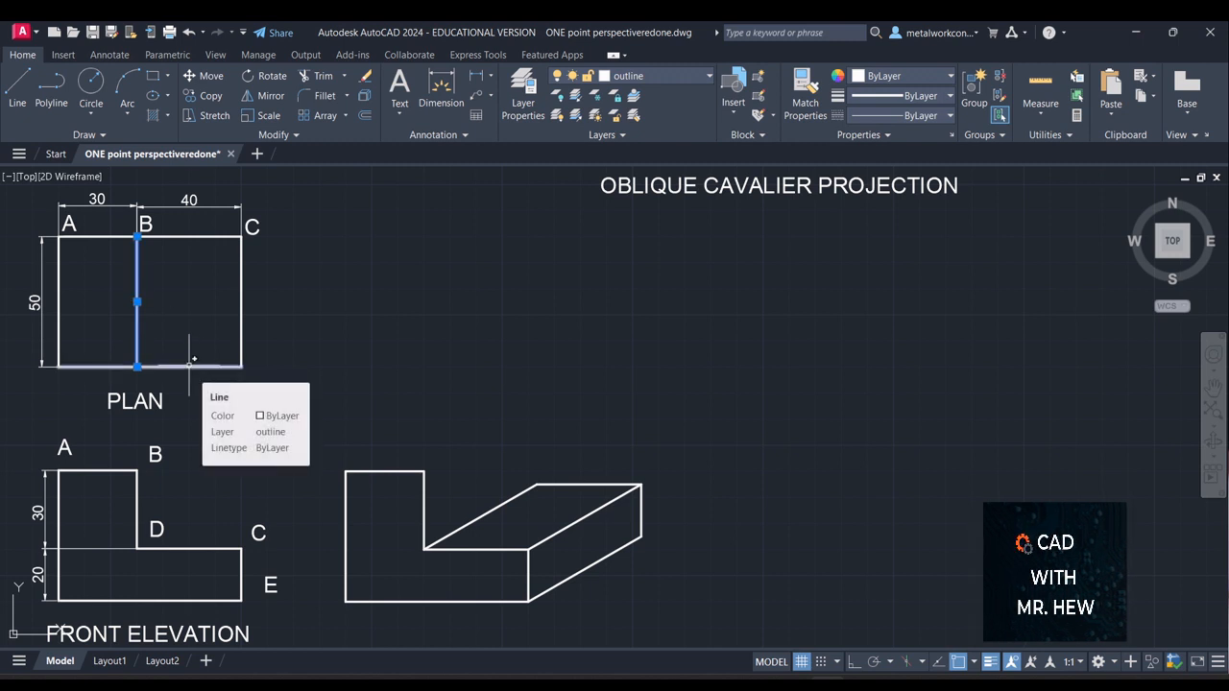
pyautogui.click(241, 288)
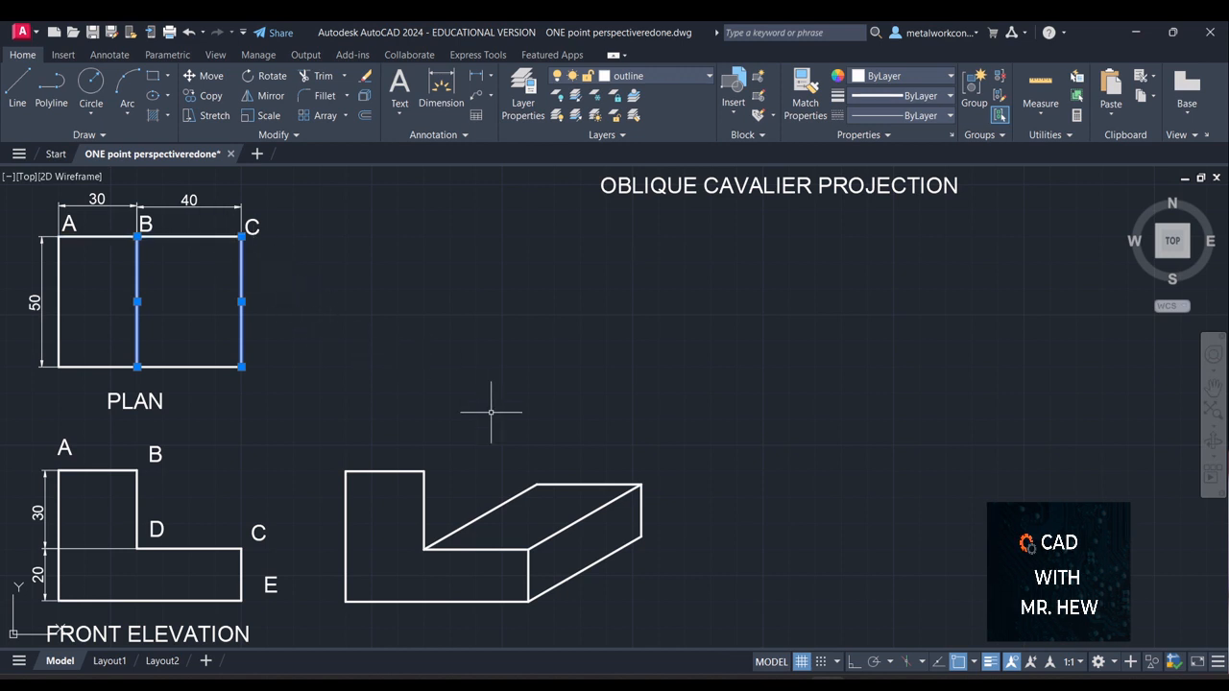
pyautogui.press('Escape')
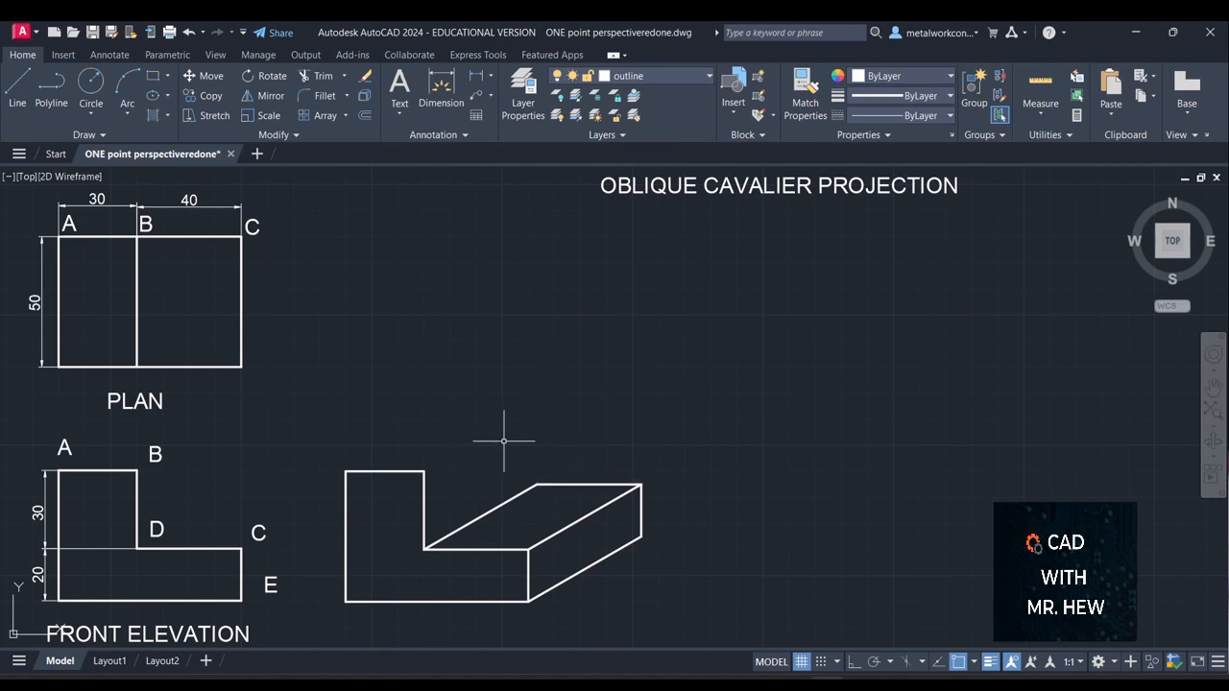
# Draw a 30 vertical line upward from the rear end of the inner corner's receding edge
pyautogui.press('Return')
pyautogui.click(535, 485)
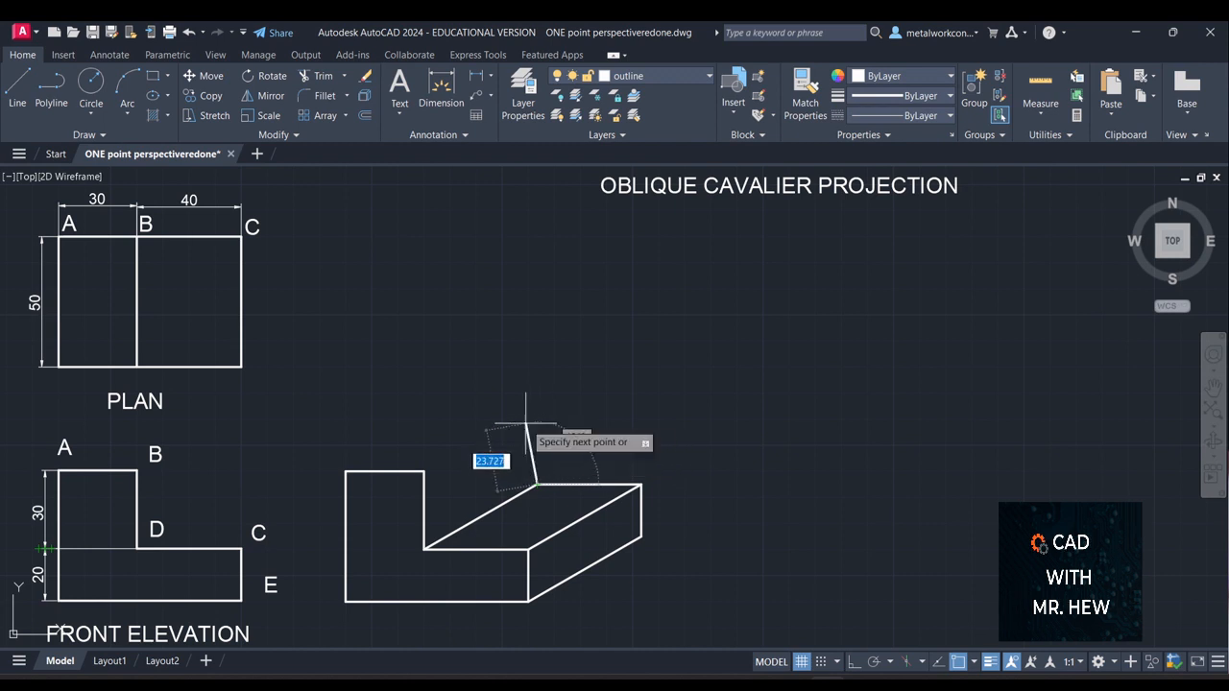
pyautogui.write('30')
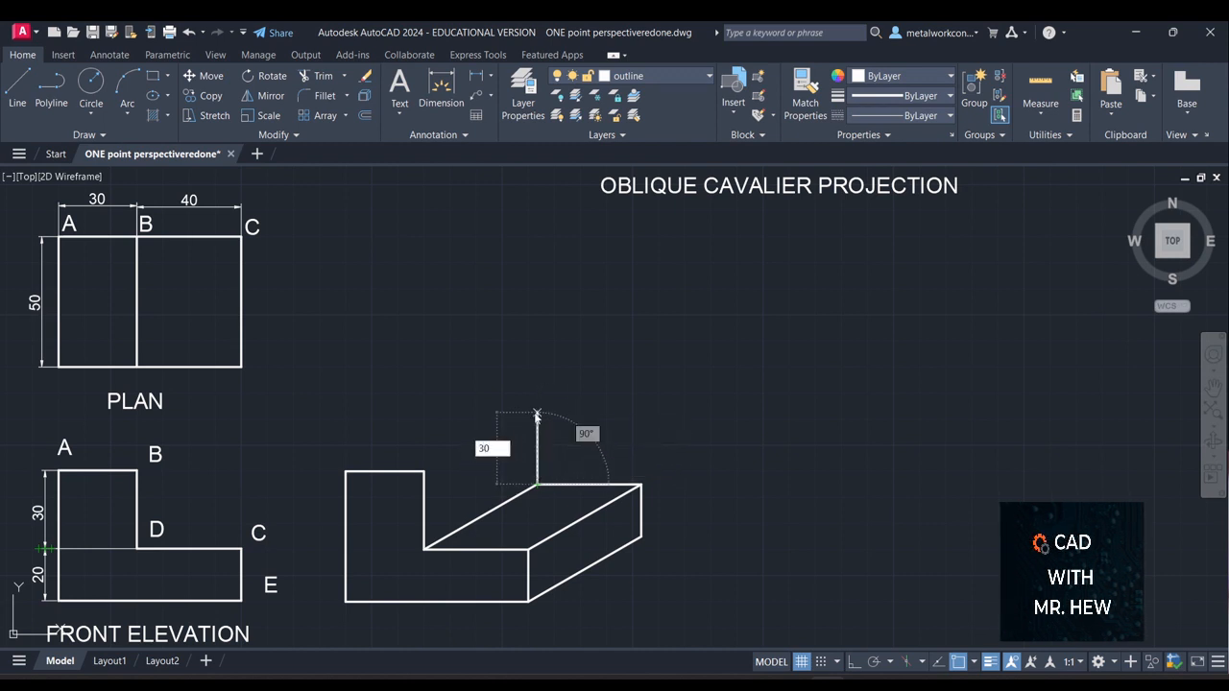
pyautogui.press('Return')
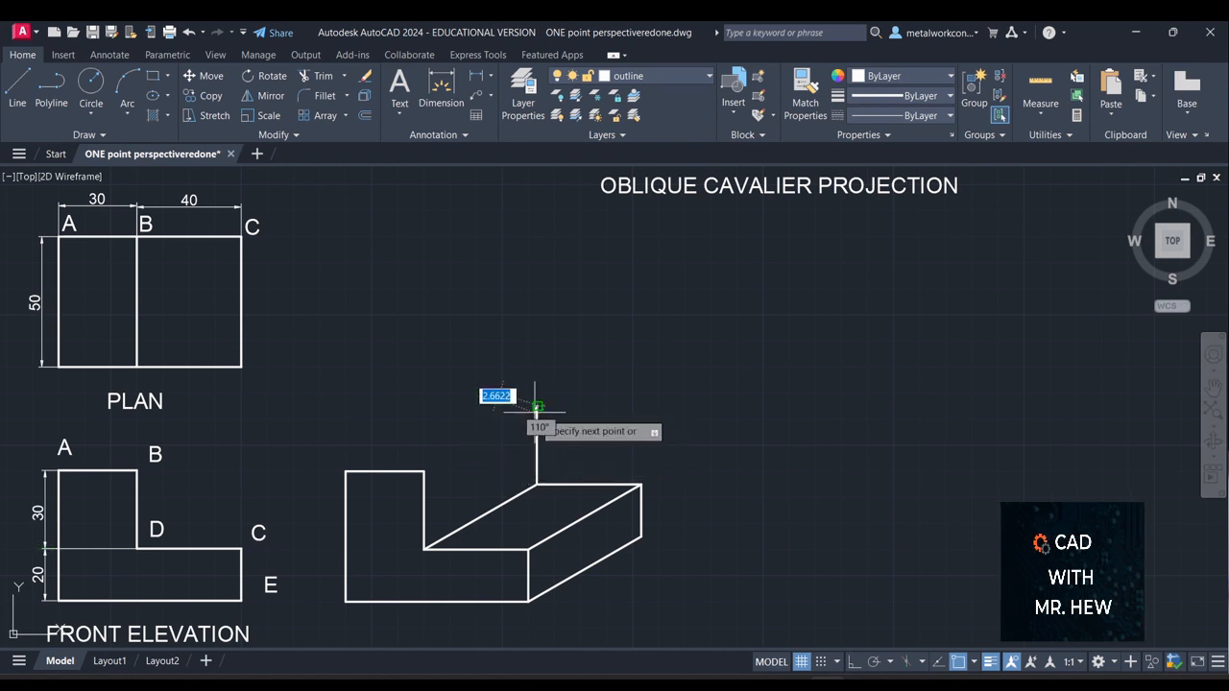
# Connect the rear vertical's top to the front face, and complete the upper top face with a 50 line at 30° and the rear edge
pyautogui.click(428, 465)
pyautogui.press('Escape')
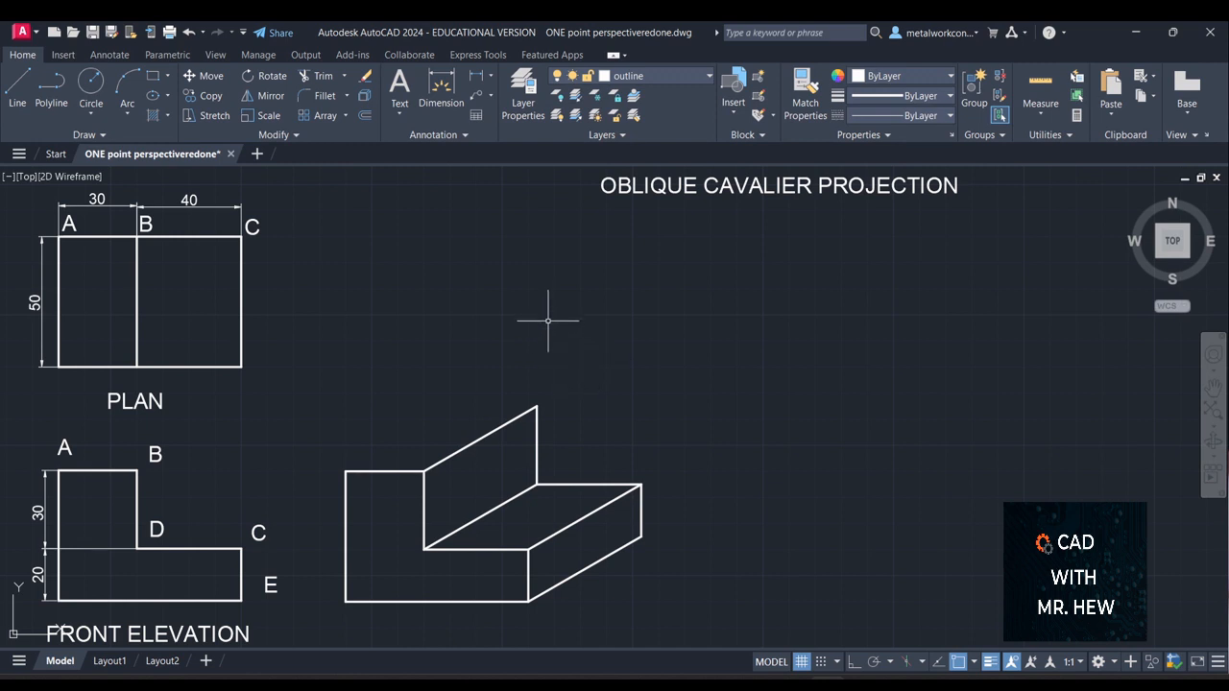
pyautogui.write('l')
pyautogui.press('Return')
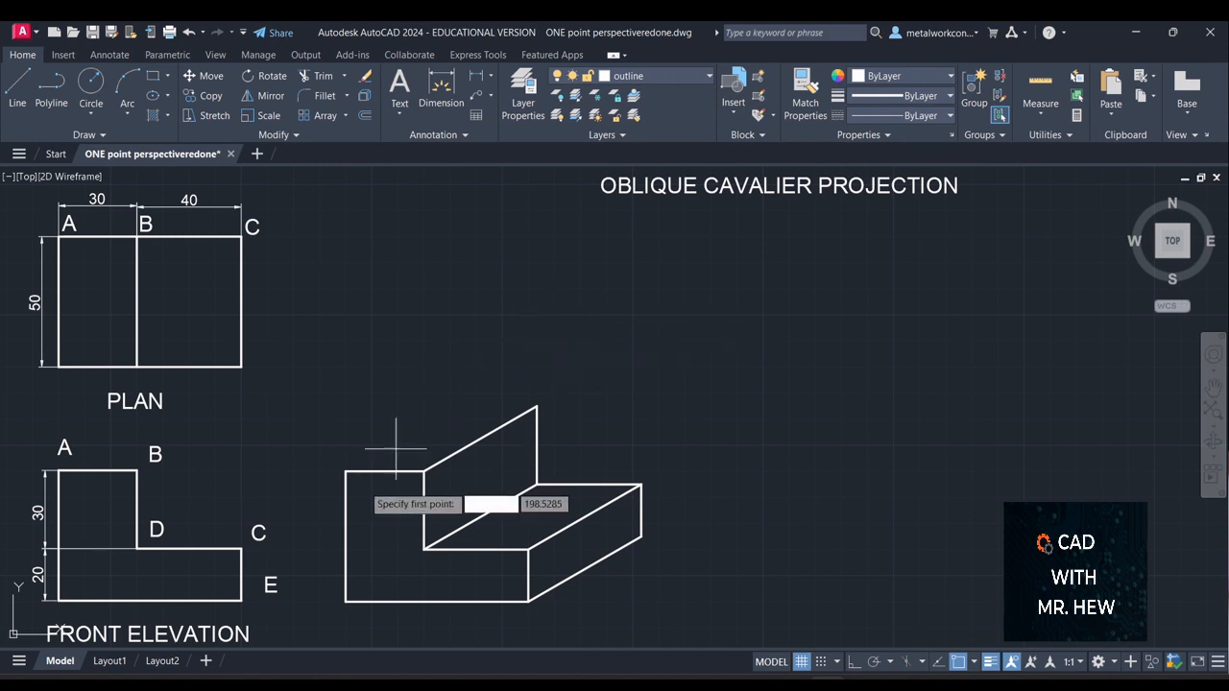
pyautogui.click(346, 470)
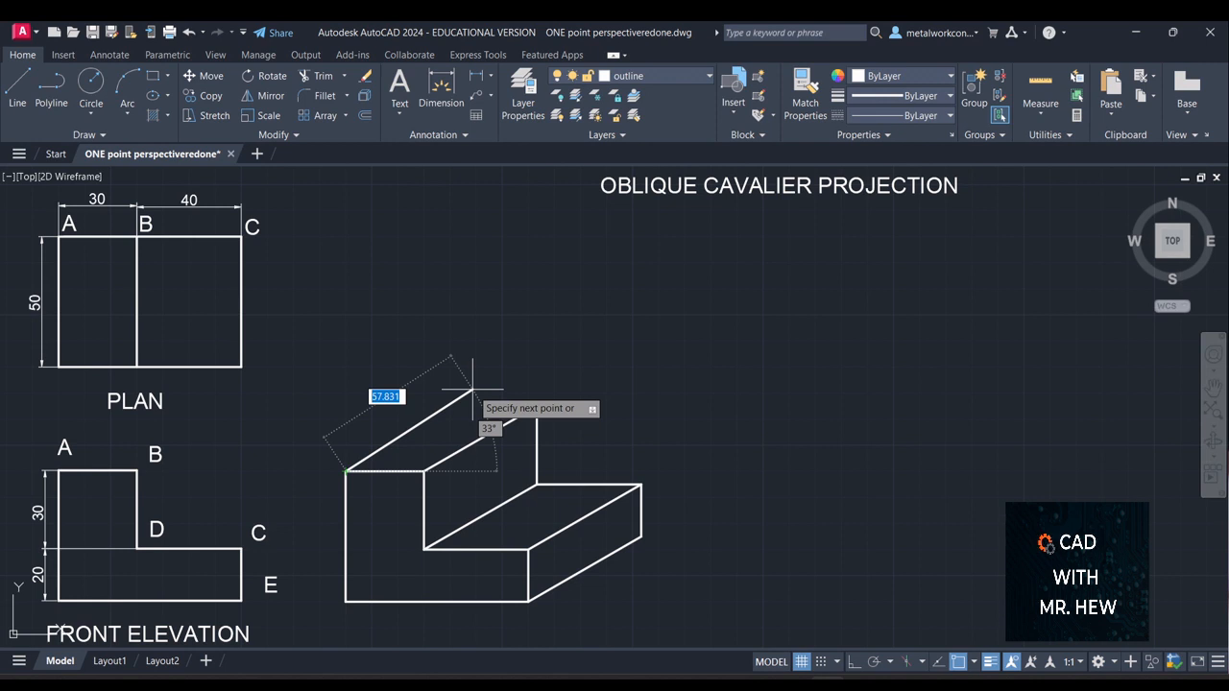
pyautogui.write('50')
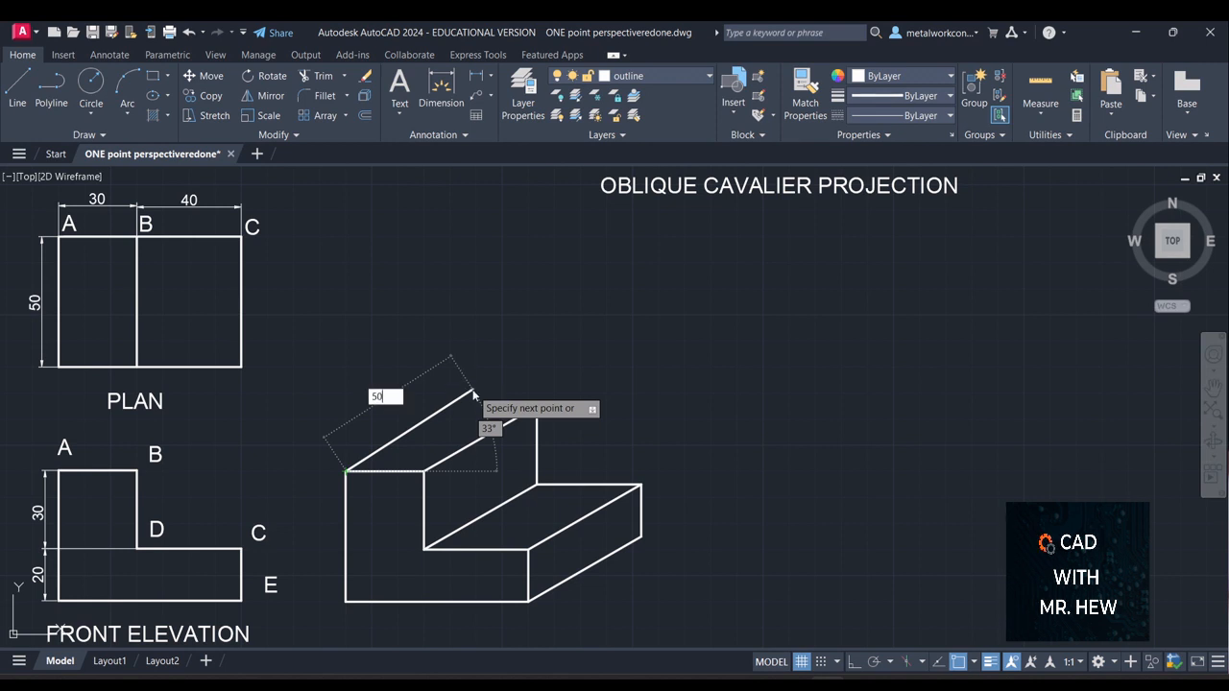
pyautogui.press('Tab')
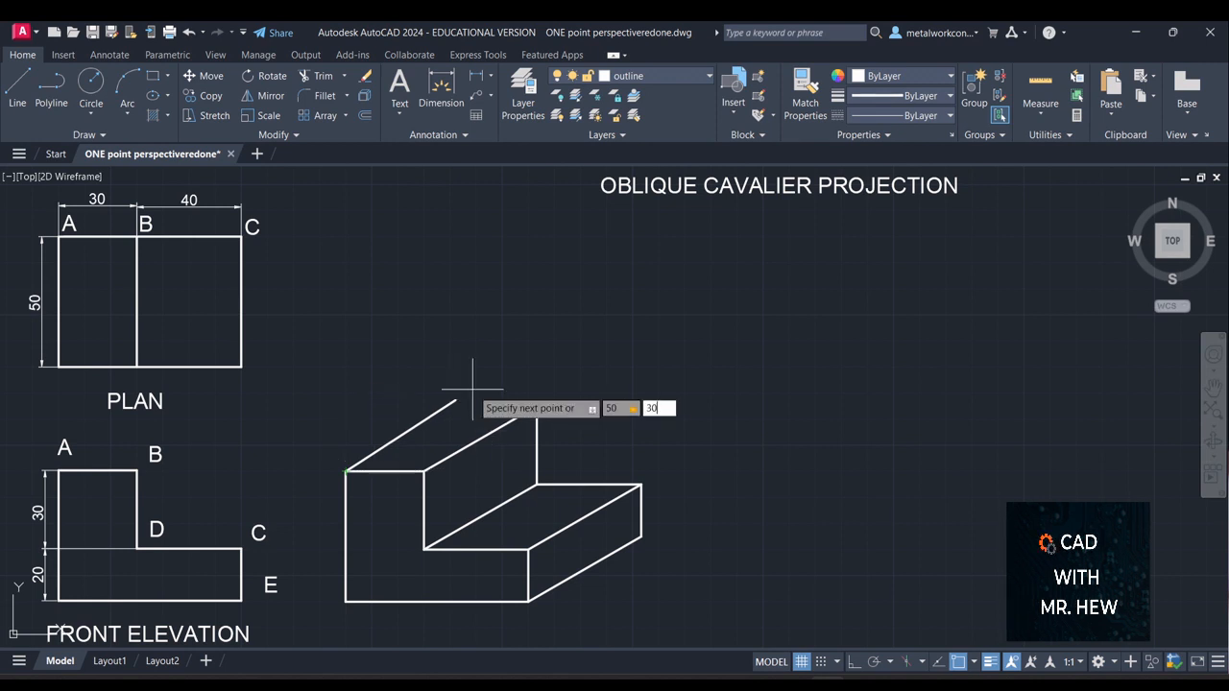
pyautogui.write('30')
pyautogui.press('Return')
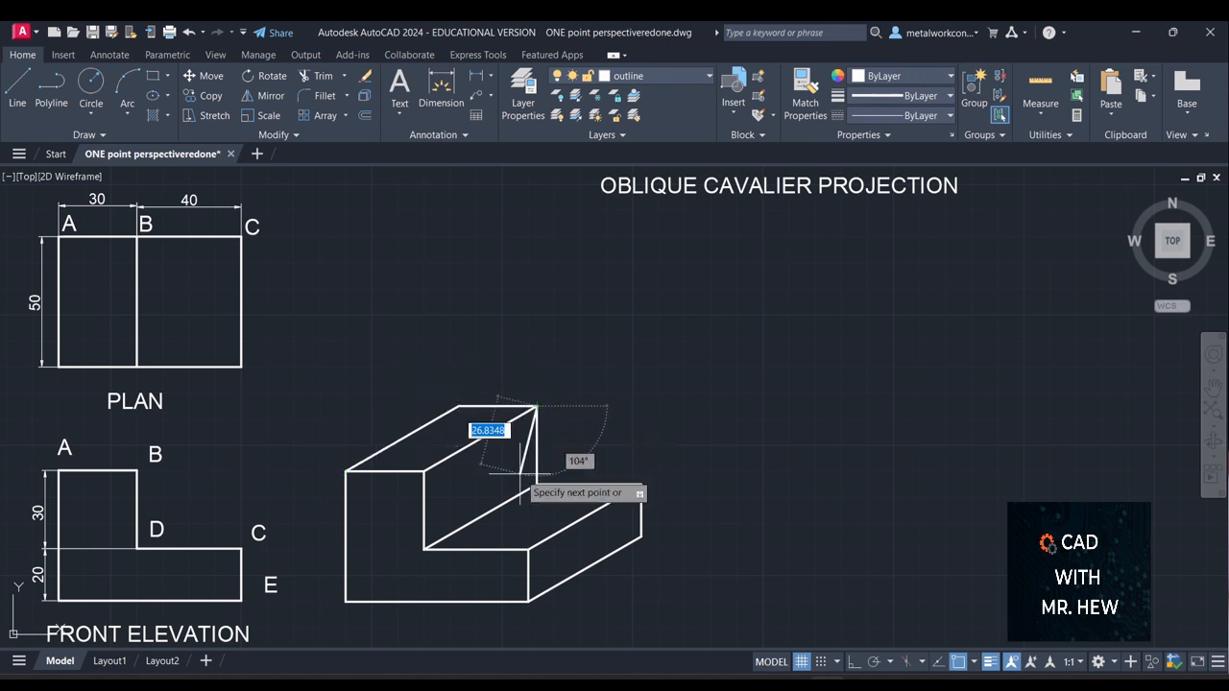
pyautogui.press('Escape')
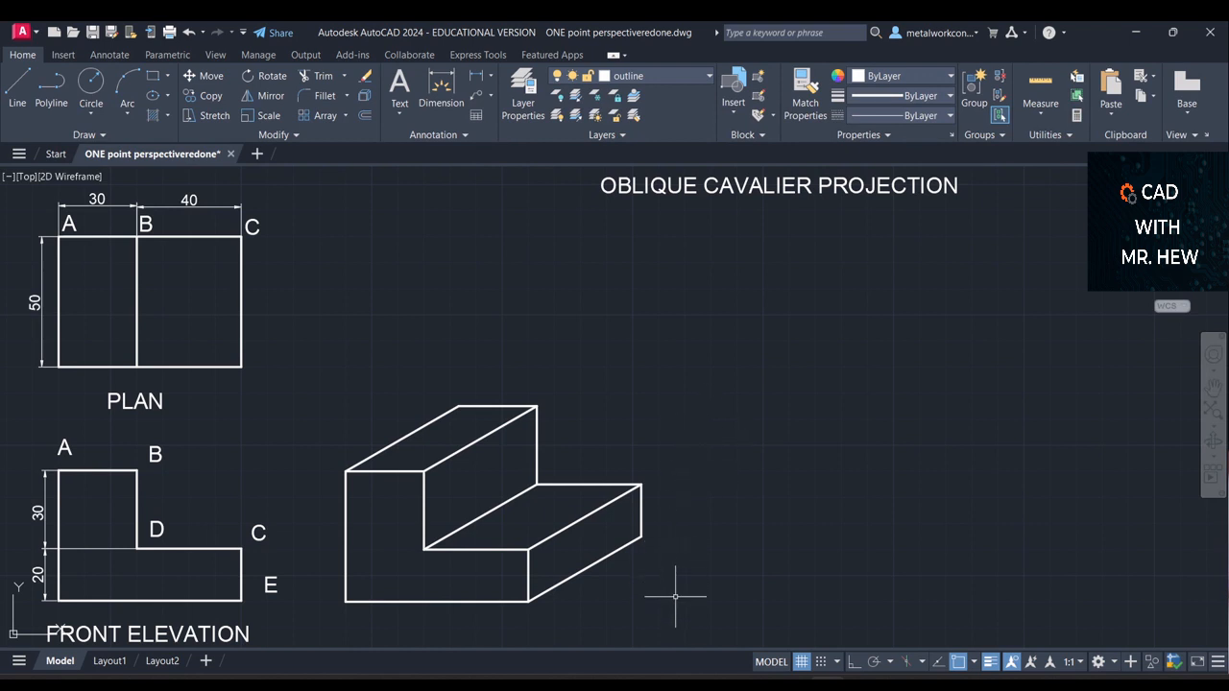
# With snap mode on, start a second front face beside the finished block, drawing a 70 base line and a 20 vertical edge upward
pyautogui.write('l')
pyautogui.press('Return')
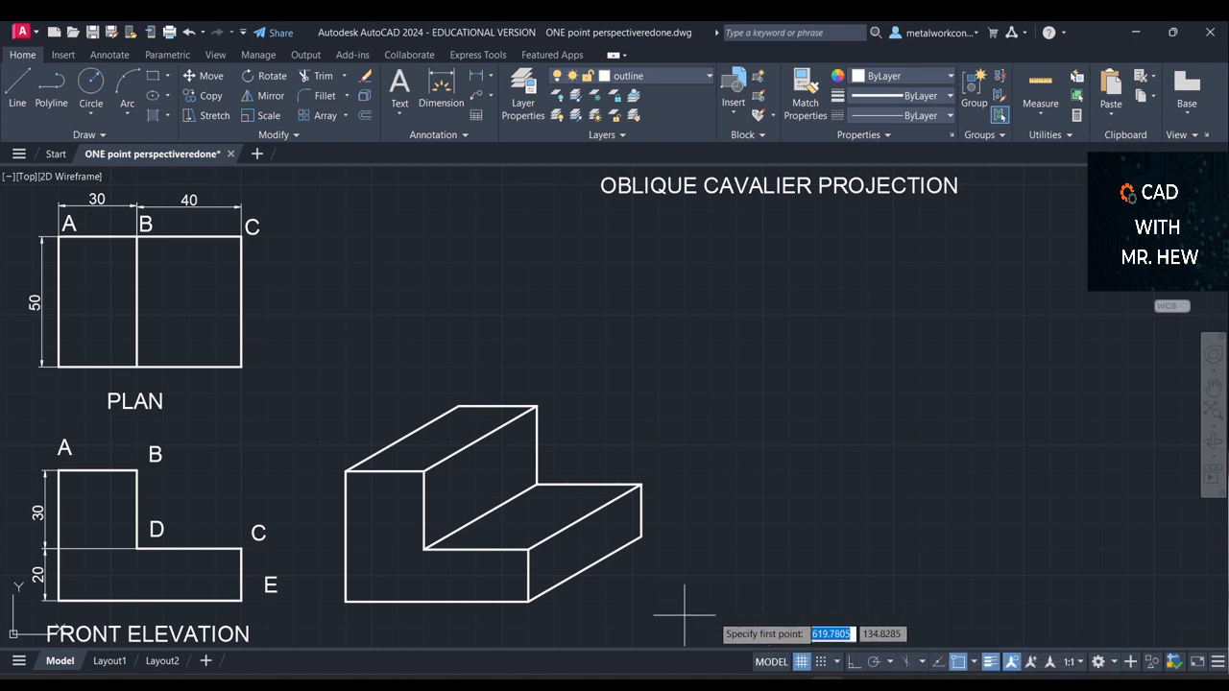
pyautogui.click(821, 662)
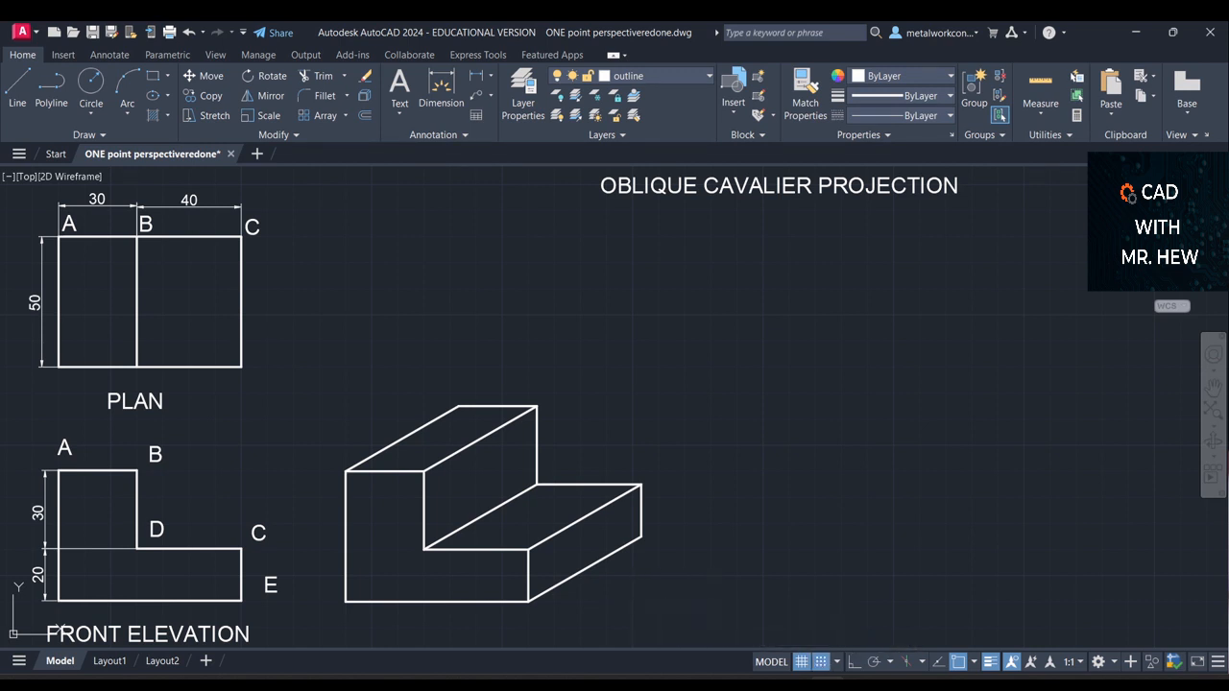
pyautogui.click(685, 602)
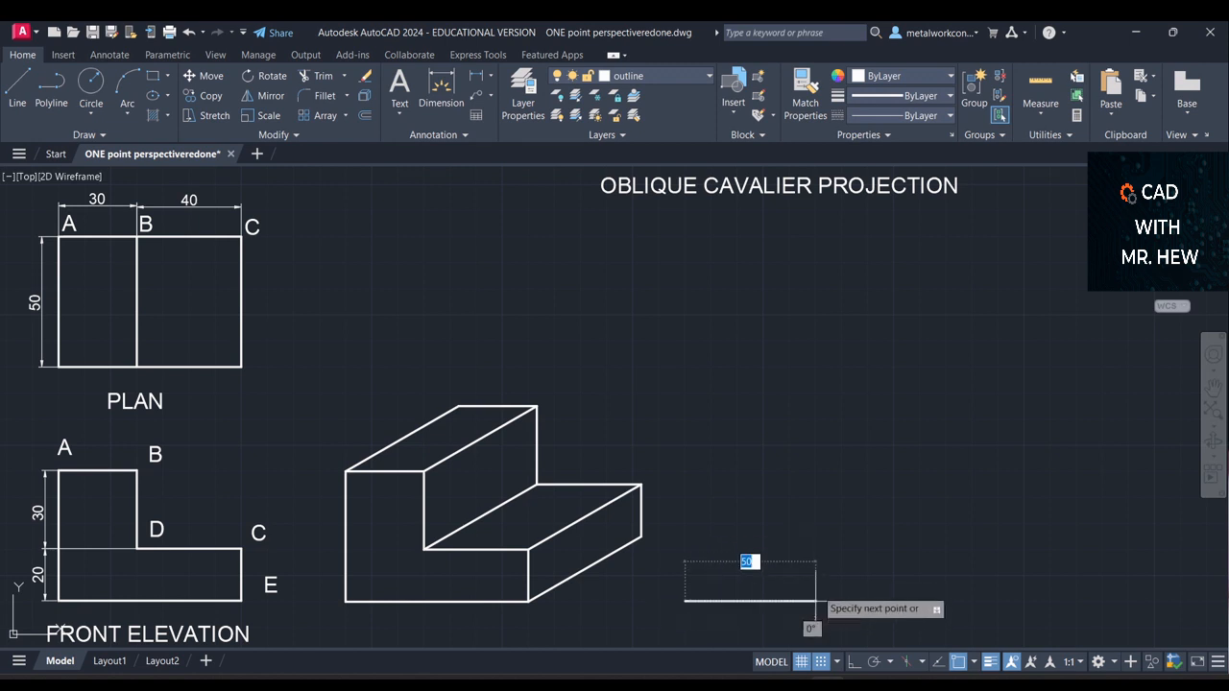
pyautogui.write('70')
pyautogui.press('Return')
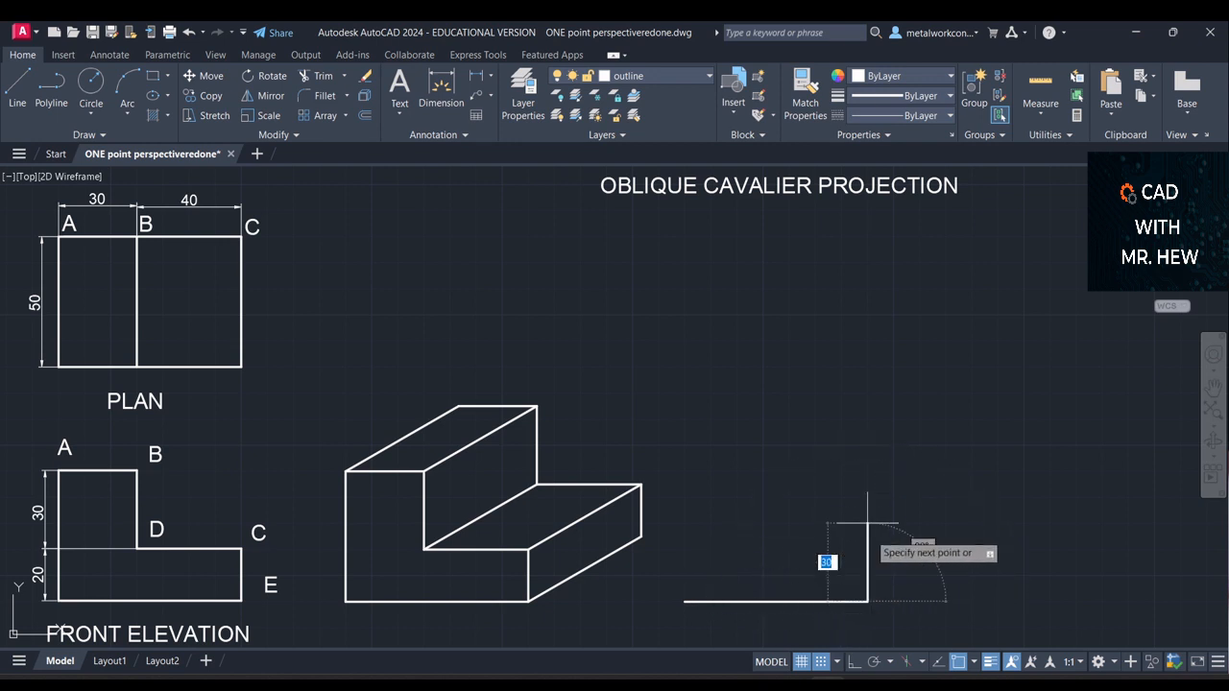
pyautogui.write('20')
pyautogui.press('Return')
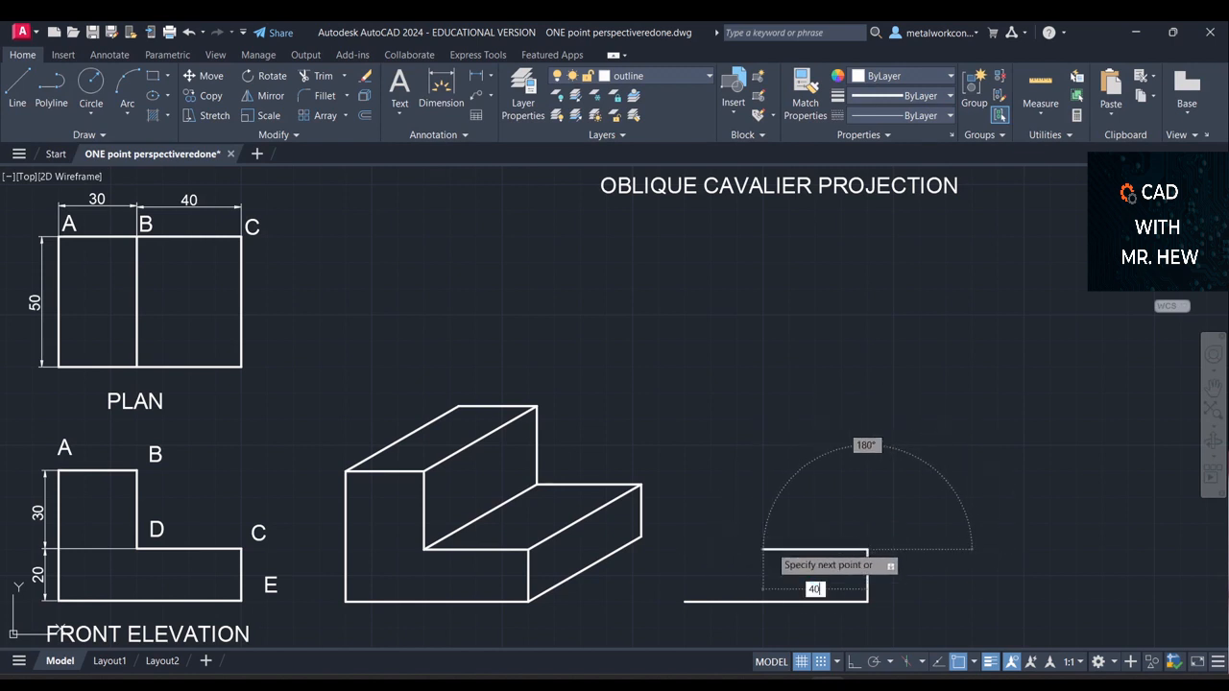
# Complete the second L-shaped front face with 40 leftward, 30 upward and 30 leftward edges, closing it at the base line's start
pyautogui.write('40')
pyautogui.press('Return')
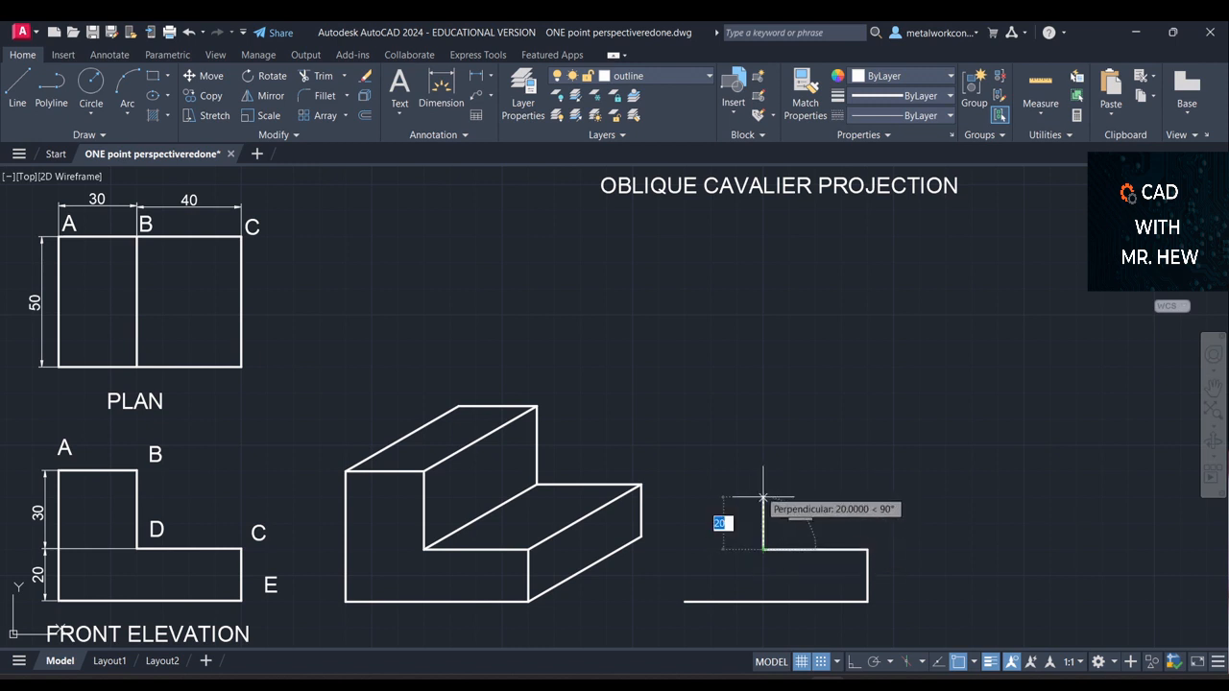
pyautogui.write('30')
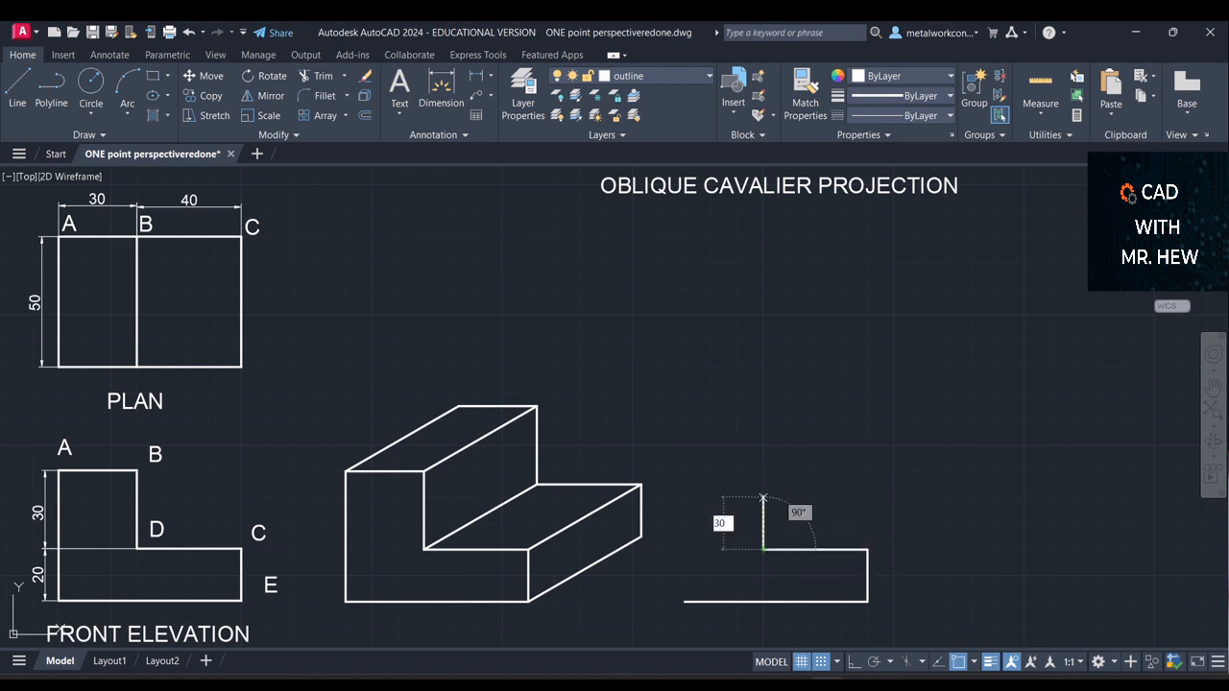
pyautogui.press('Return')
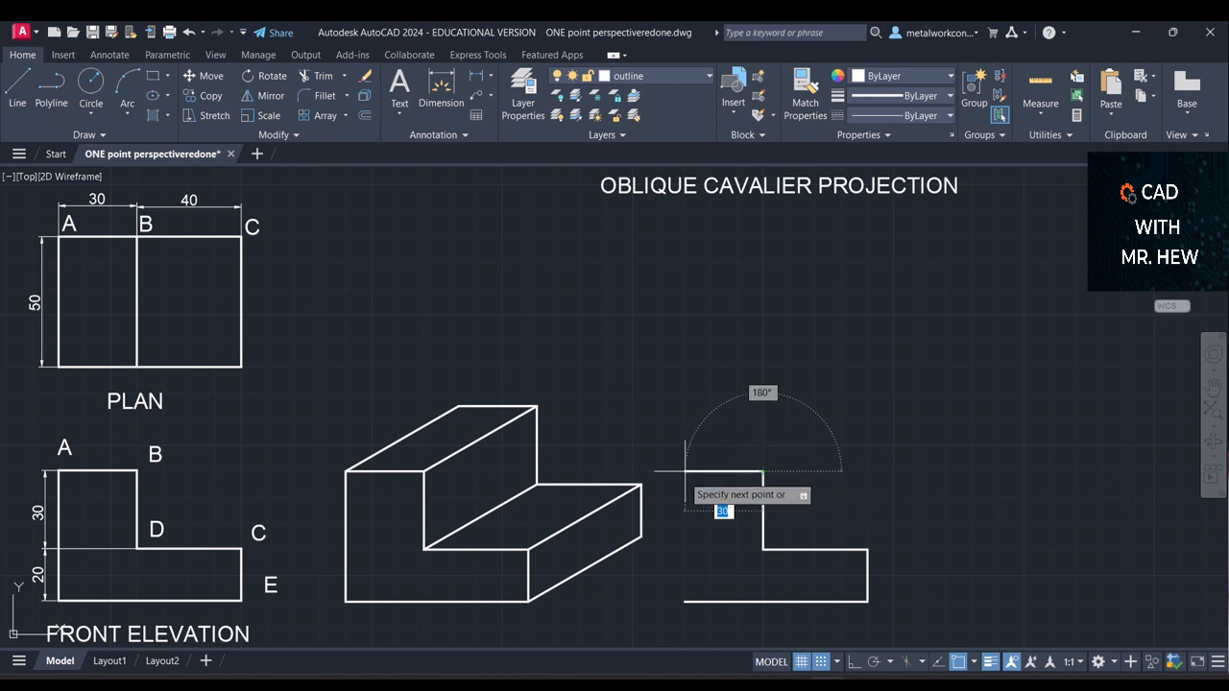
pyautogui.click(685, 470)
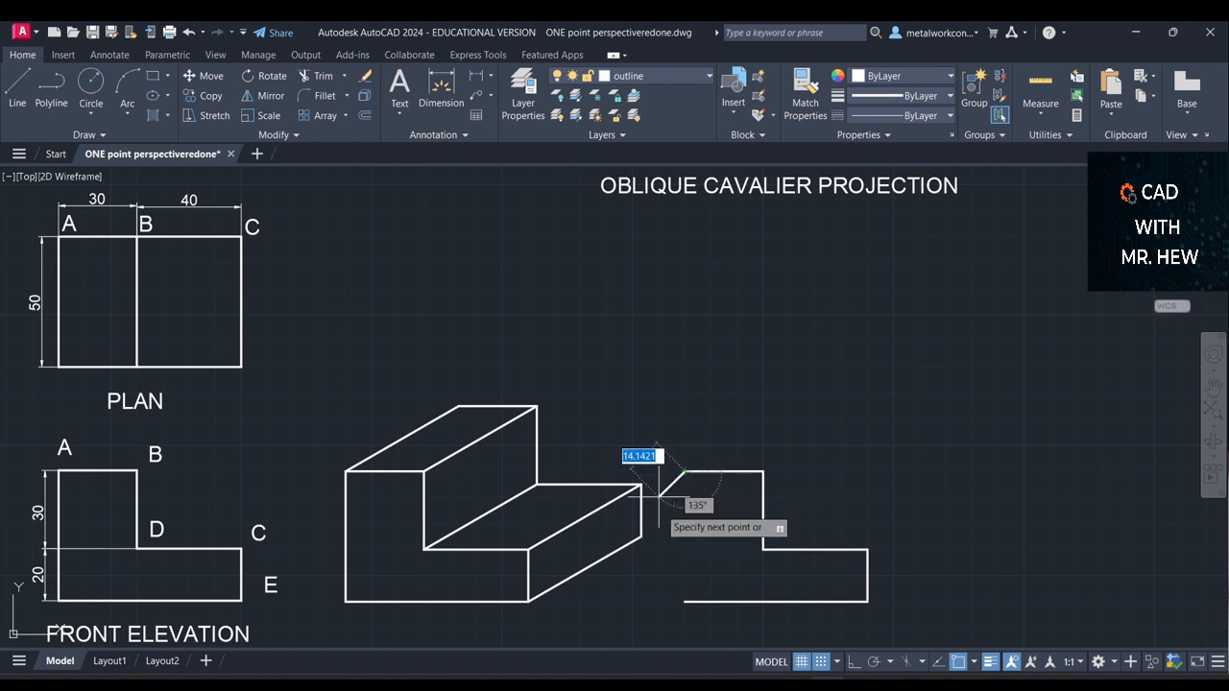
pyautogui.click(684, 601)
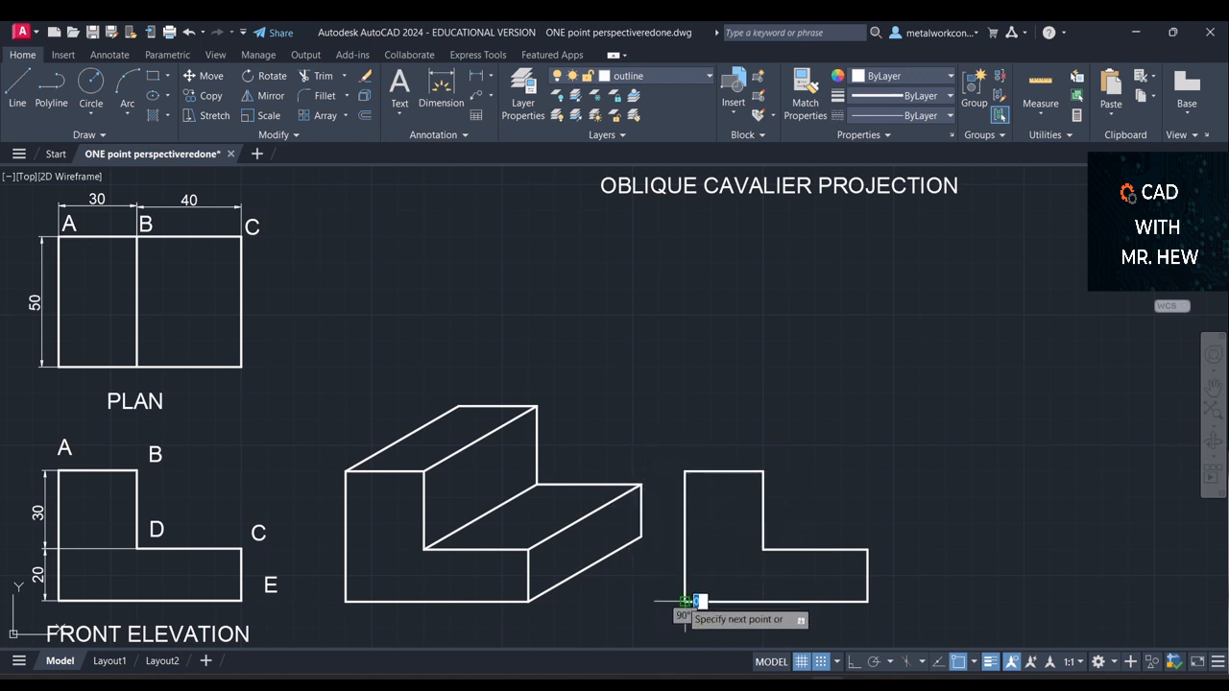
pyautogui.press('Return')
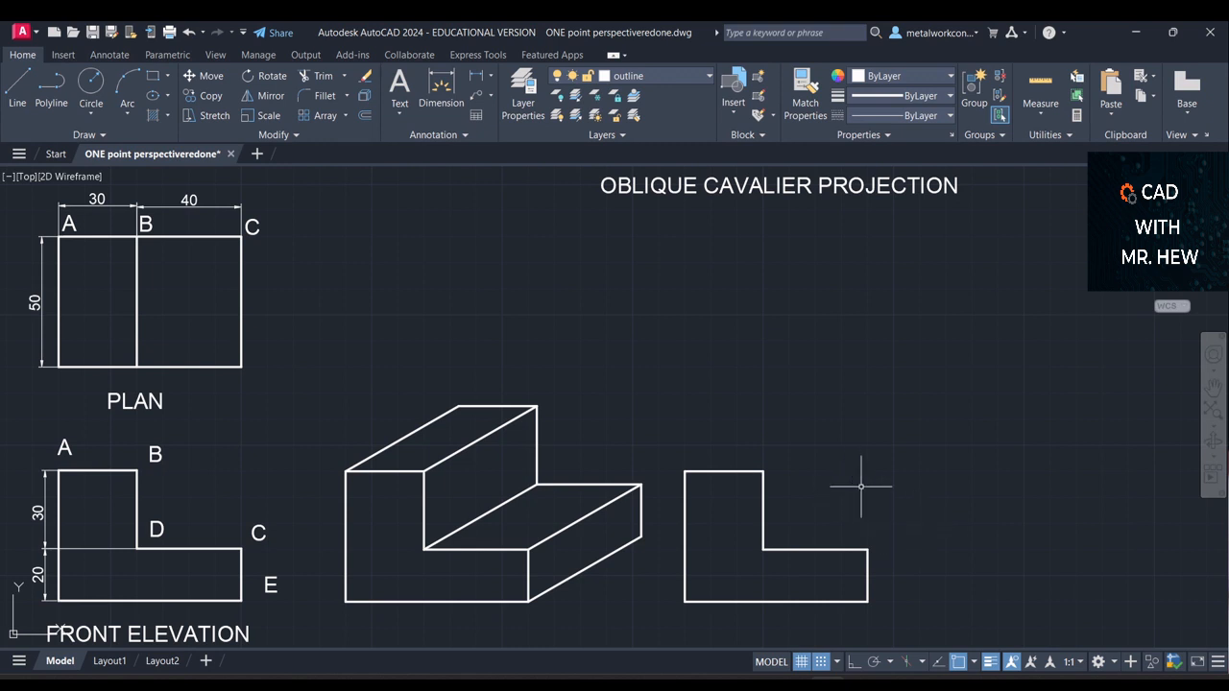
# Draw a receding line 50 long at 45° from the second front face's lower-right corner
pyautogui.press('Return')
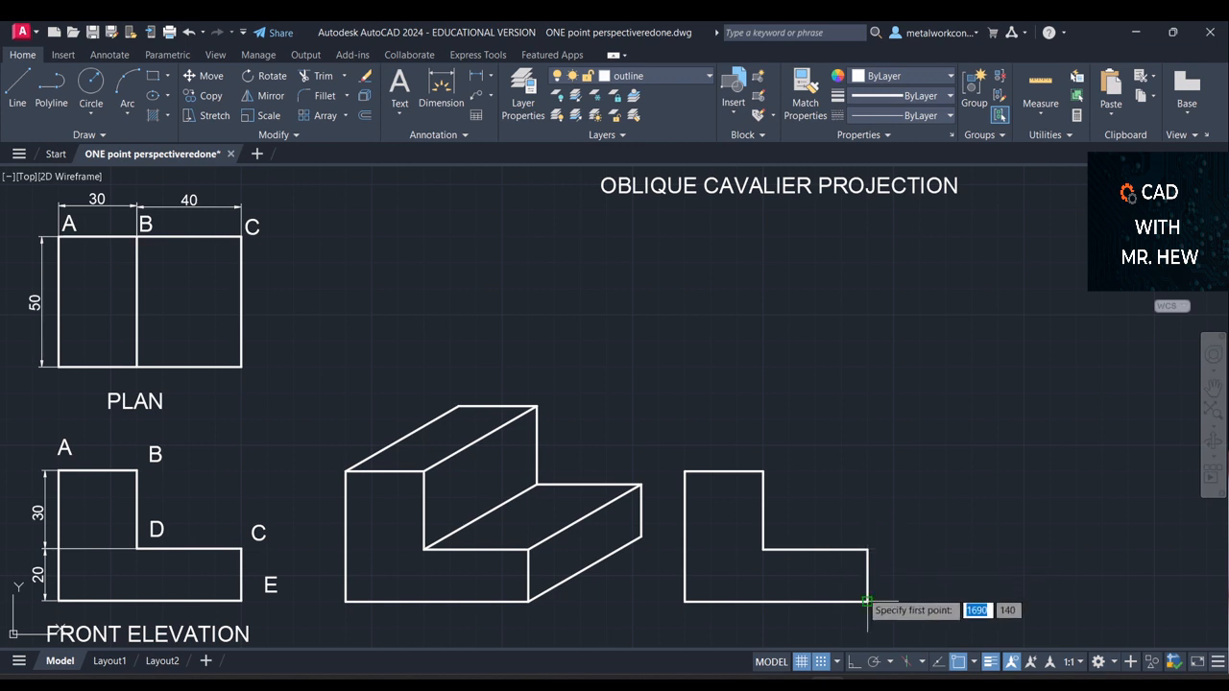
pyautogui.click(868, 601)
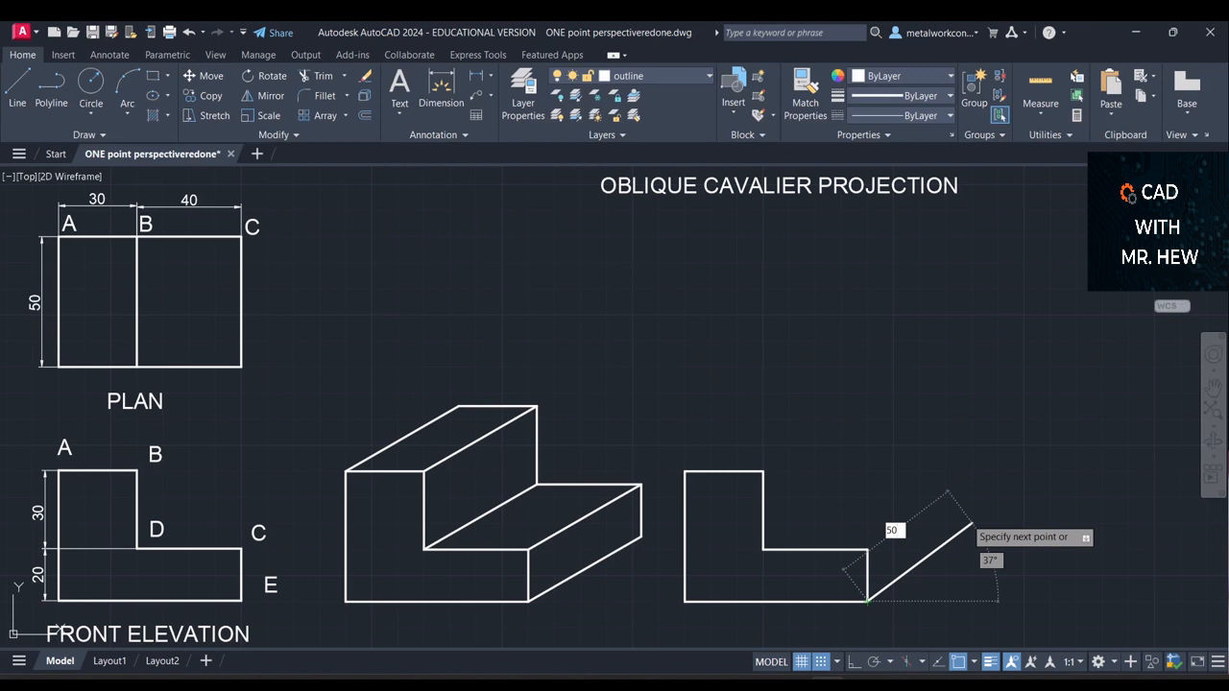
pyautogui.press('Tab')
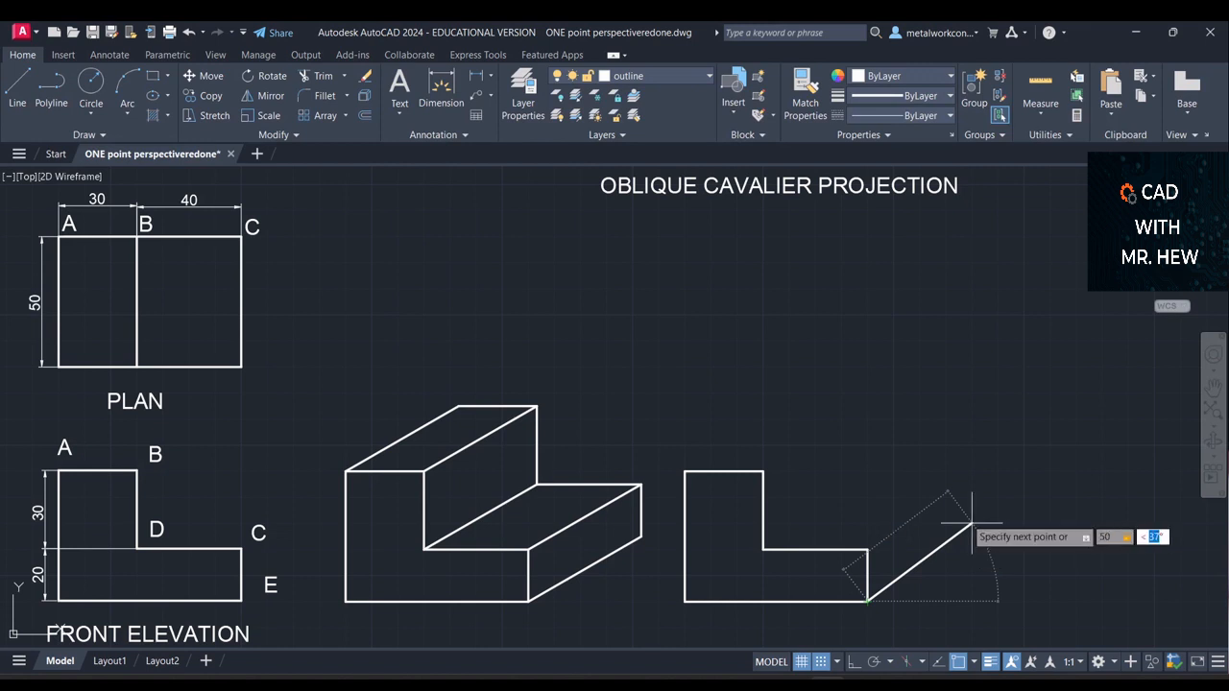
pyautogui.write('45')
pyautogui.press('Return')
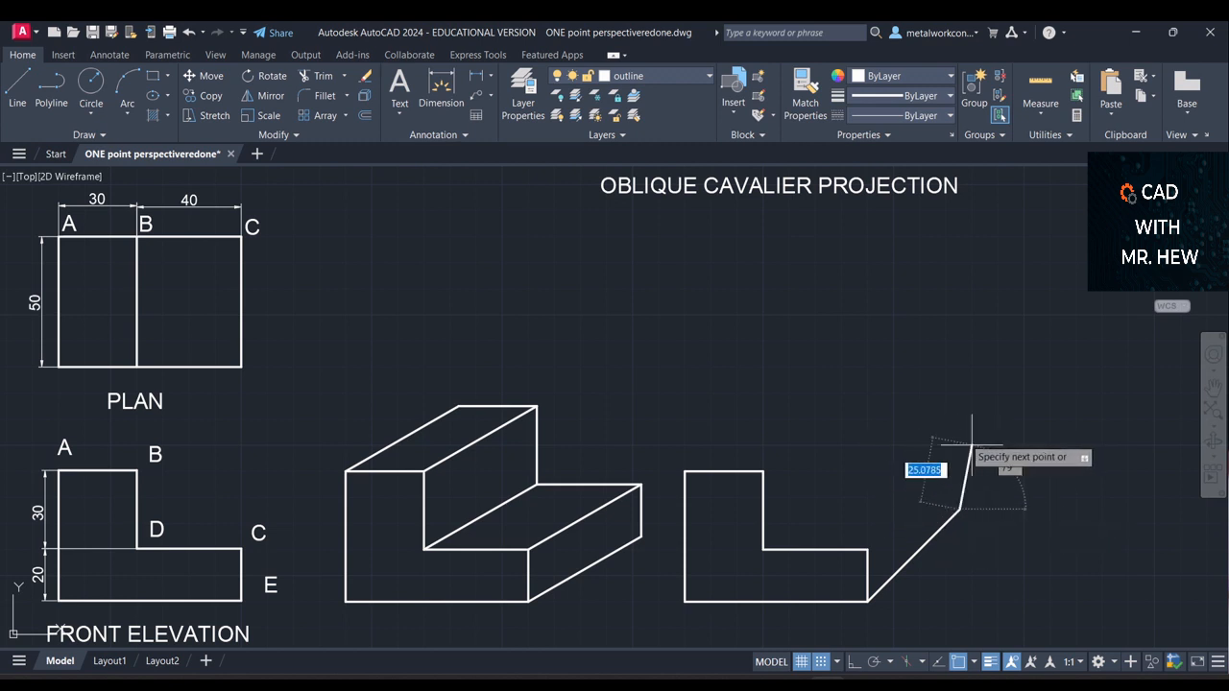
# Draw the rear edges 20 up and 40 left with Ortho on, and connect their end to the front face's inner corner with Ortho off
pyautogui.click(854, 661)
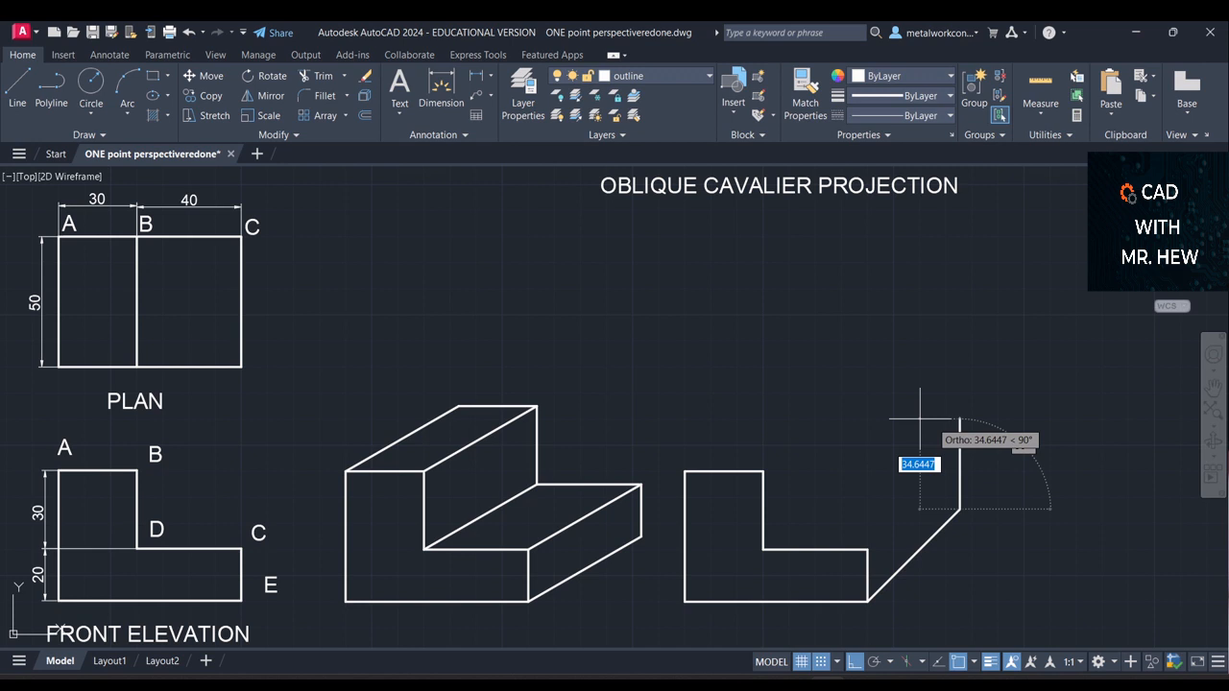
pyautogui.write('20')
pyautogui.press('Return')
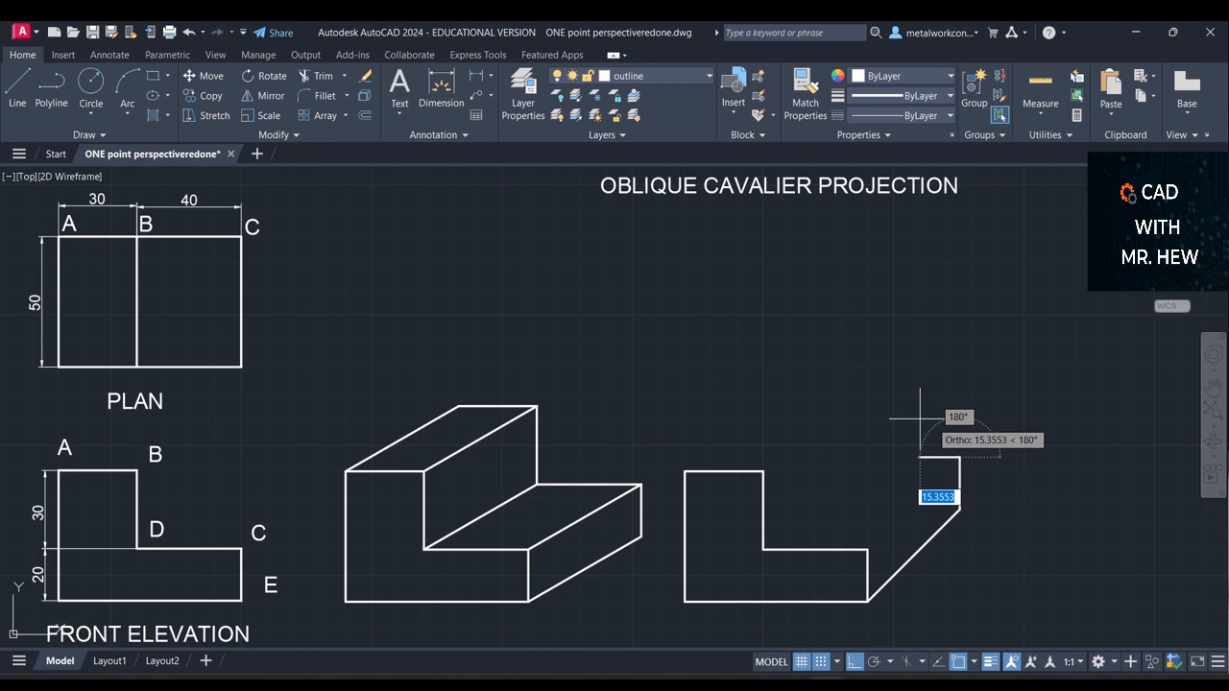
pyautogui.write('40')
pyautogui.press('Return')
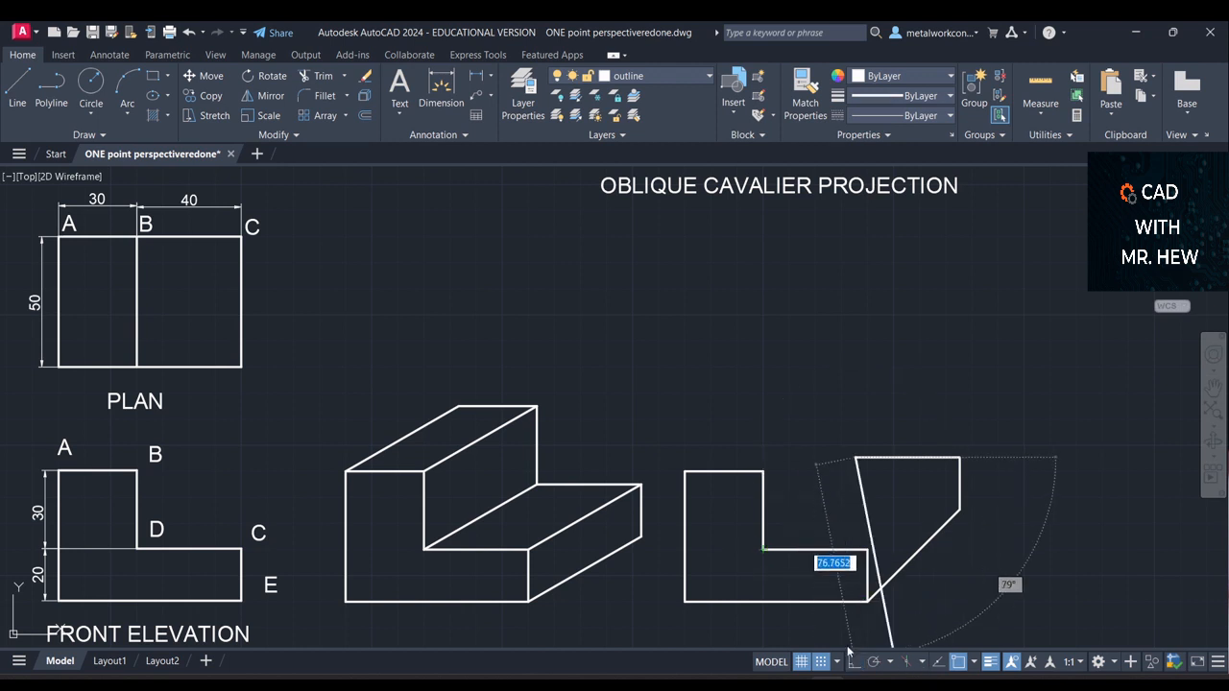
pyautogui.click(763, 548)
pyautogui.press('Return')
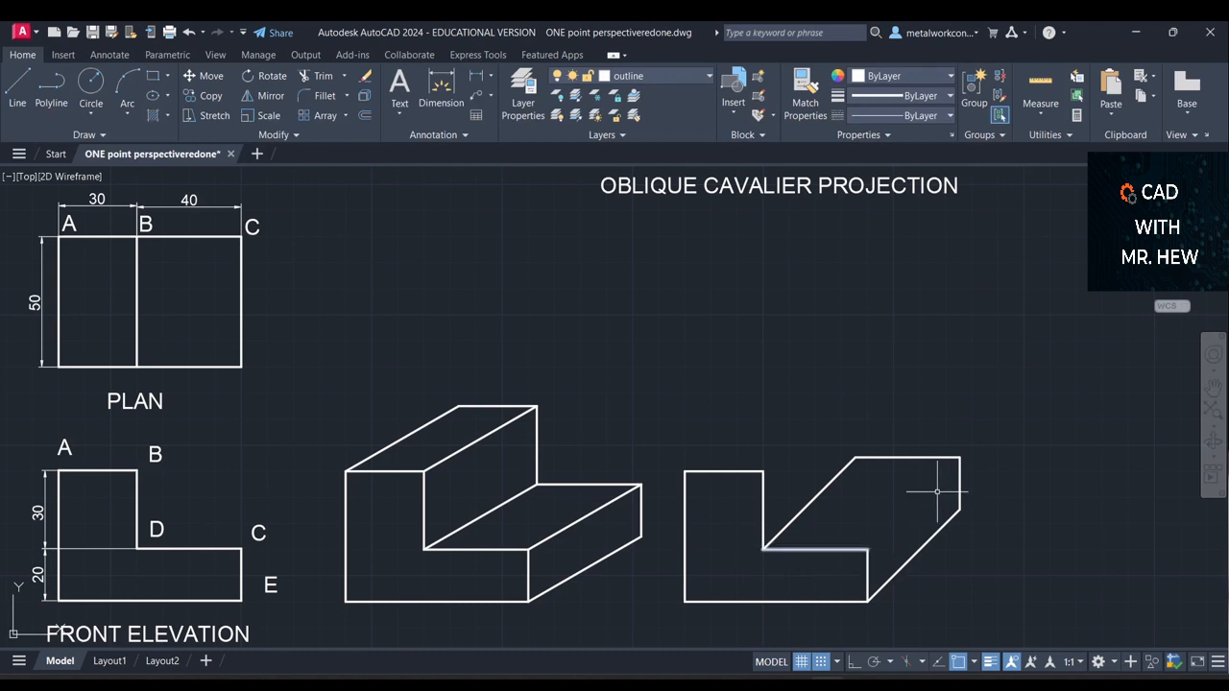
# Draw a receding line 50 long at 45° from the lower step's front outer corner to the side face's upper rear corner
pyautogui.press('Return')
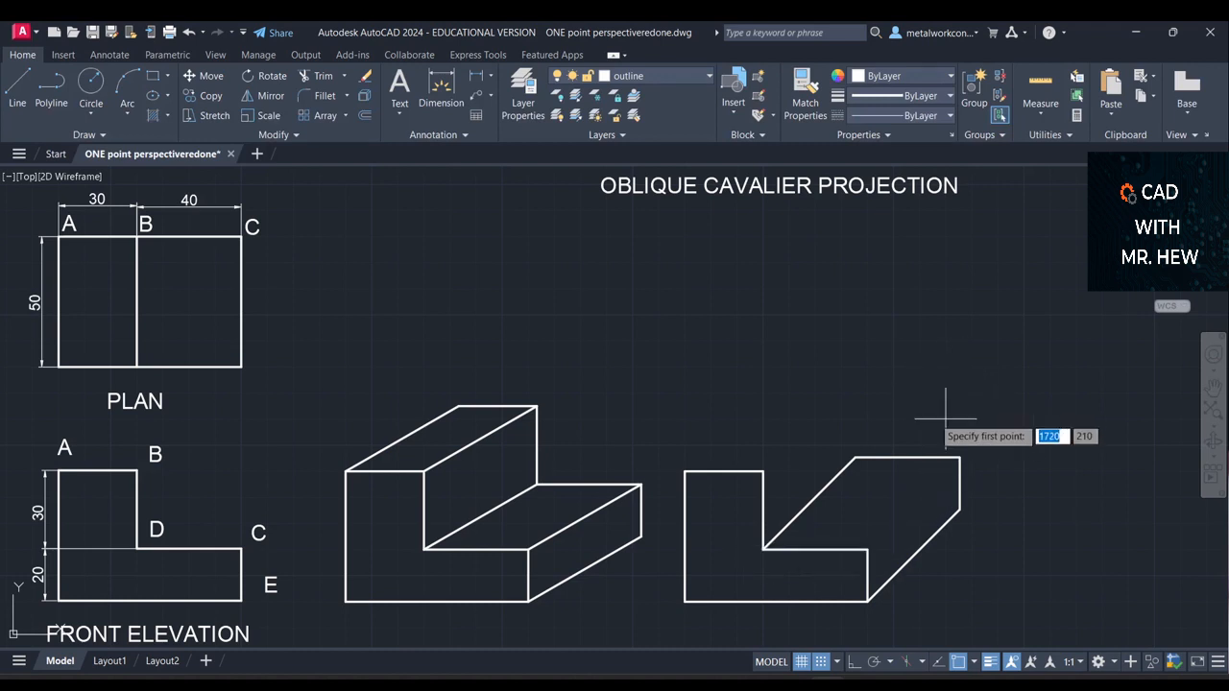
pyautogui.click(868, 549)
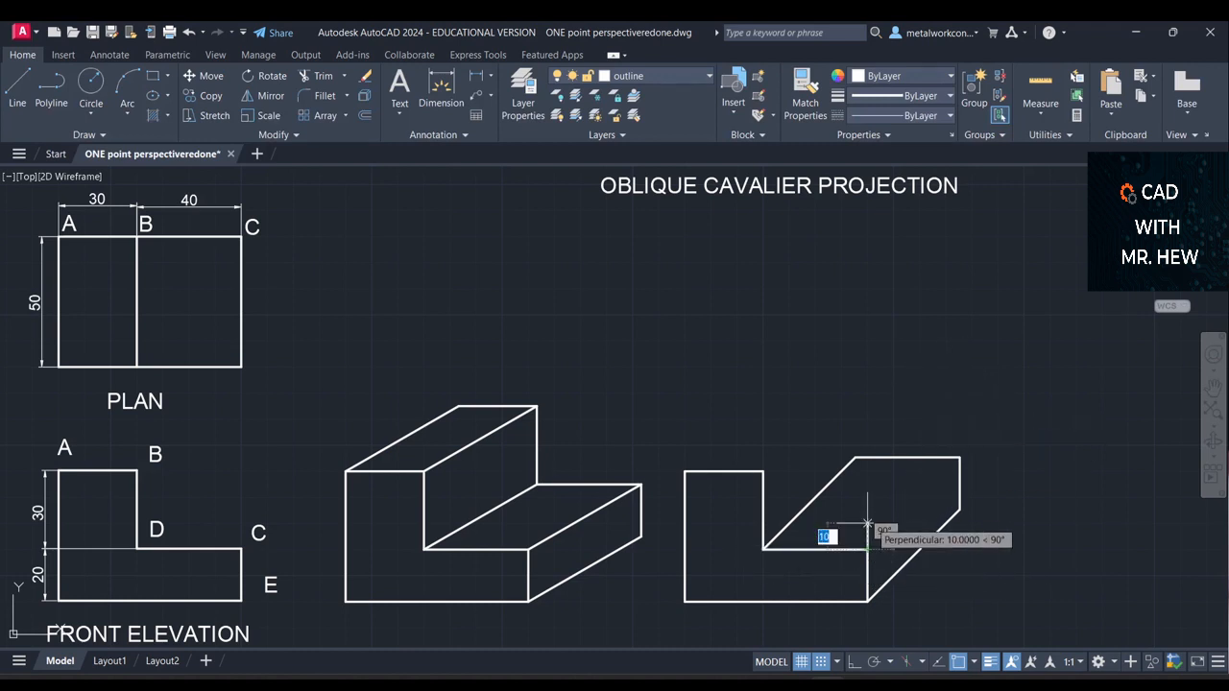
pyautogui.write('5')
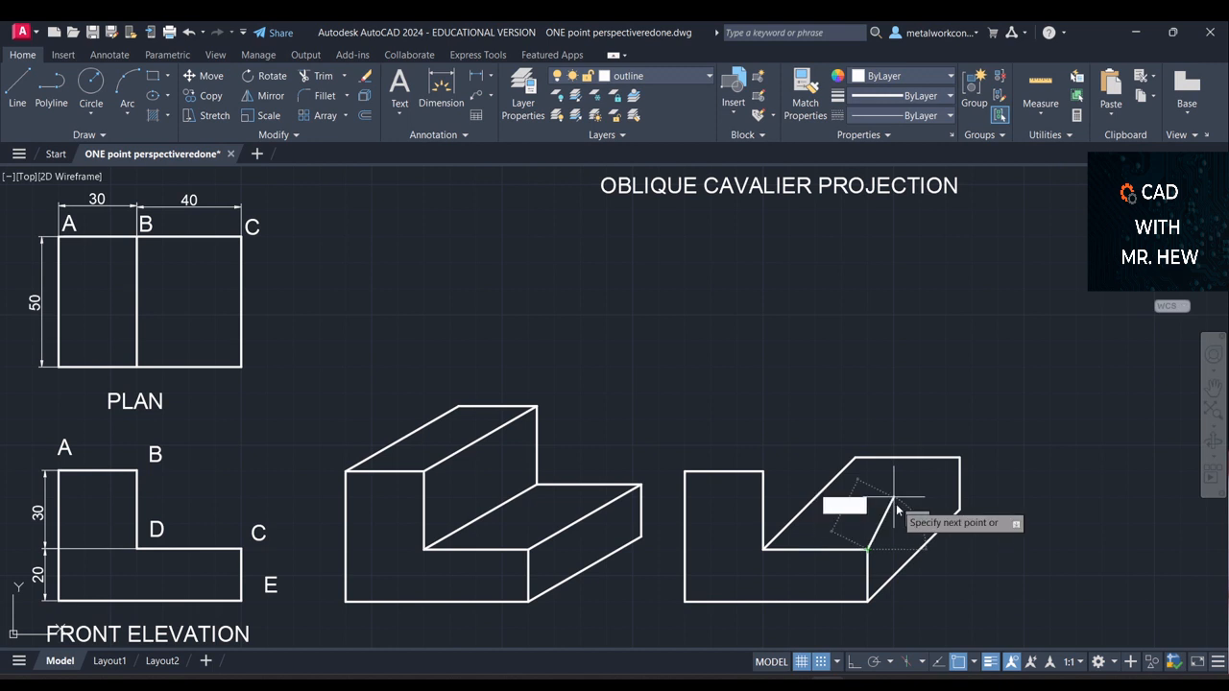
pyautogui.write('0')
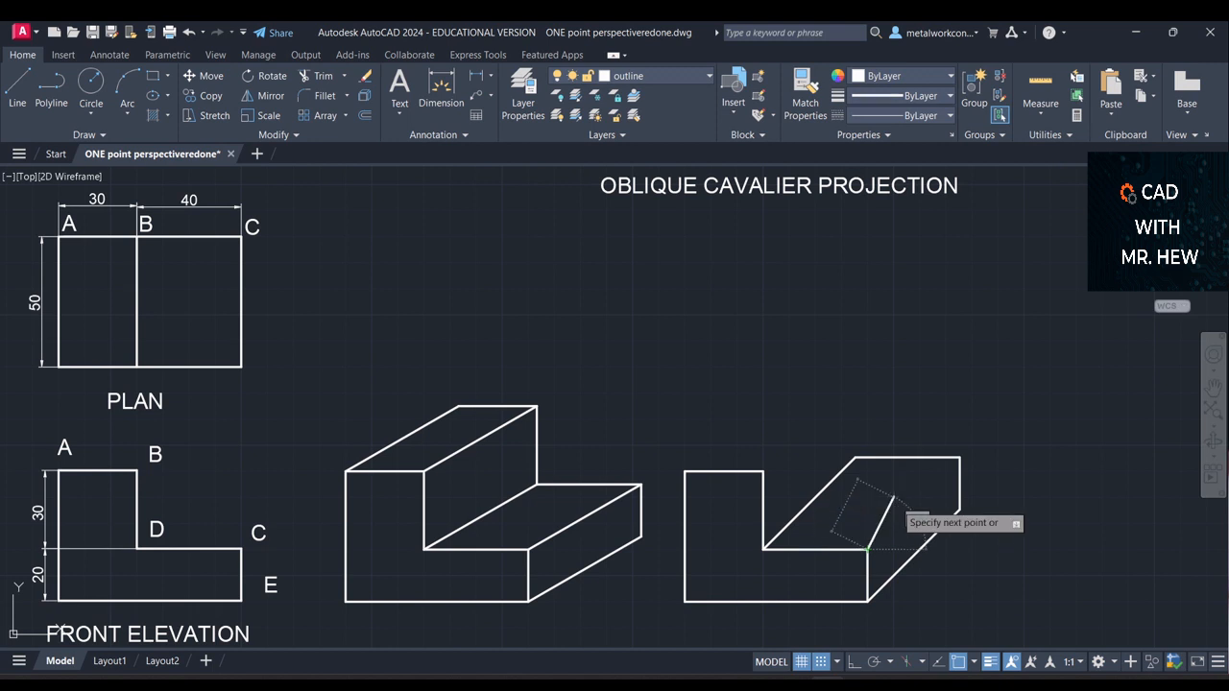
pyautogui.press('Tab')
pyautogui.press('Return')
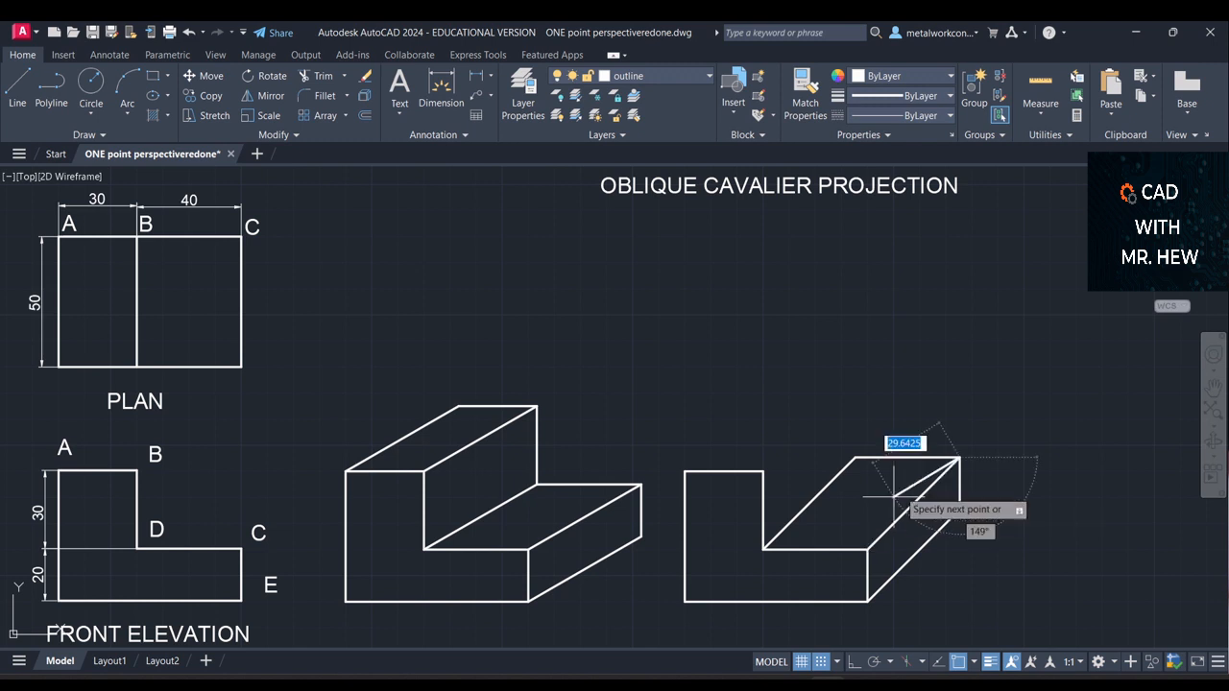
pyautogui.press('Return')
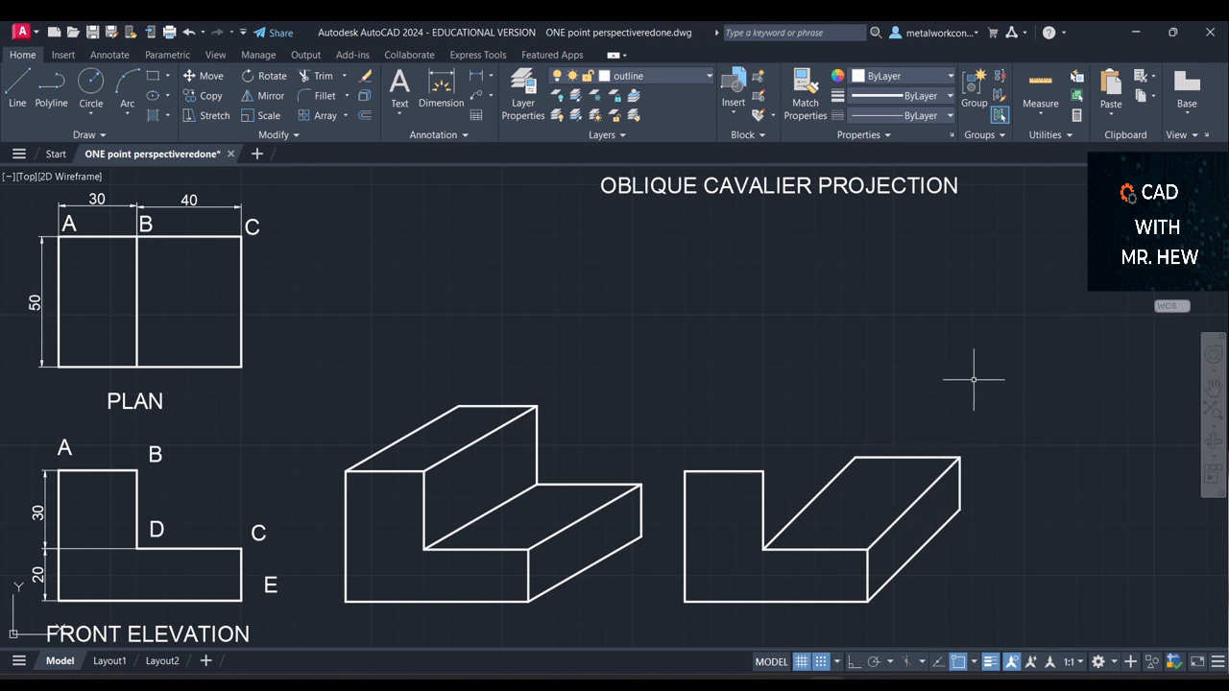
# Draw a receding line 50 long at 45° from the upper-right corner of the second front face's raised part
pyautogui.press('Return')
pyautogui.click(763, 471)
pyautogui.write('50')
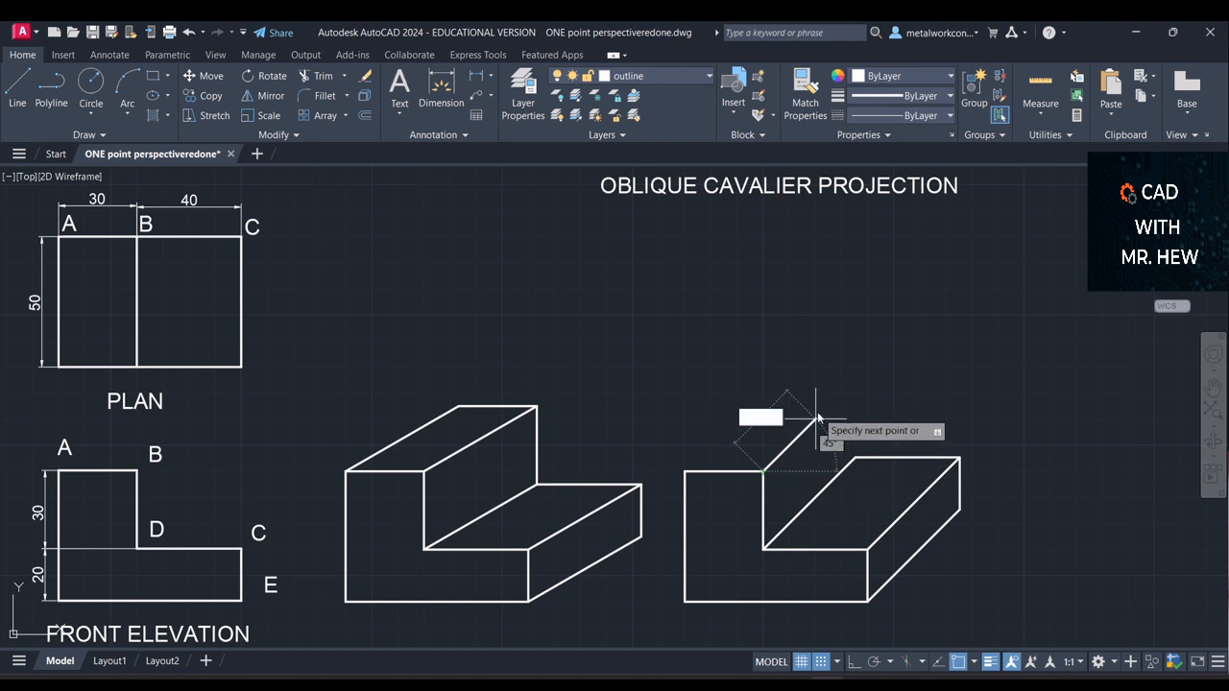
pyautogui.press('Tab')
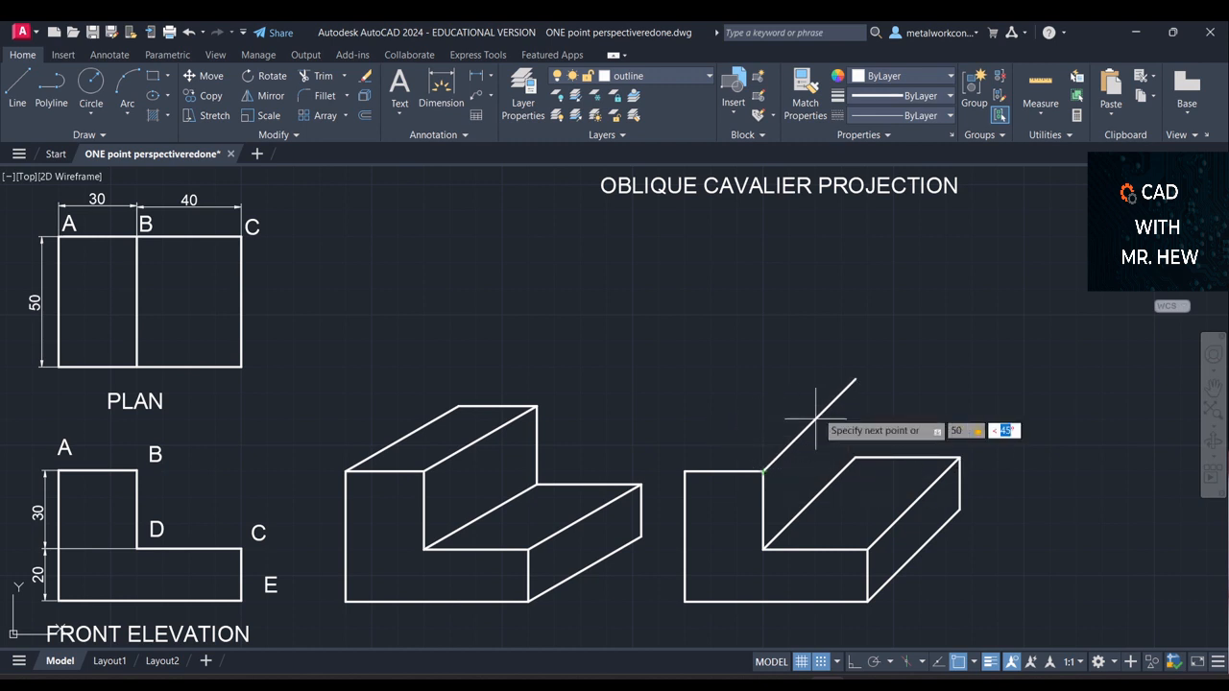
pyautogui.write('4')
pyautogui.press('Return')
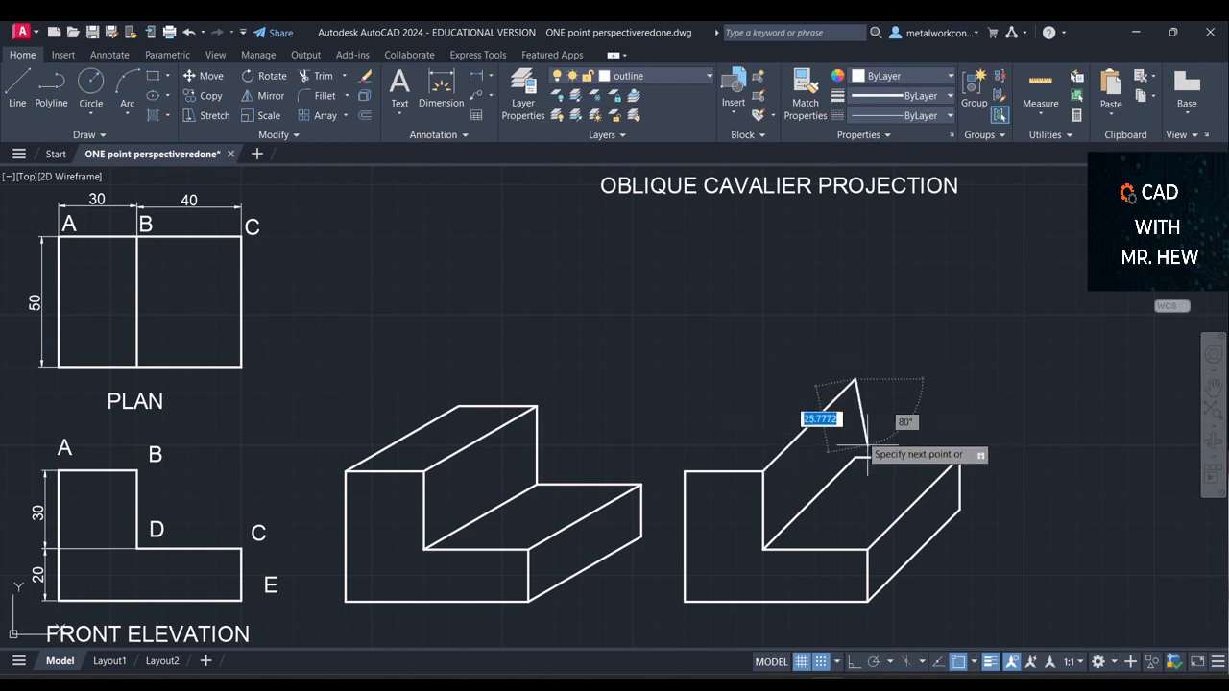
# With Ortho on, draw the vertical edge from the upper receding line's end down to the lower step's inner rear corner
pyautogui.click(854, 661)
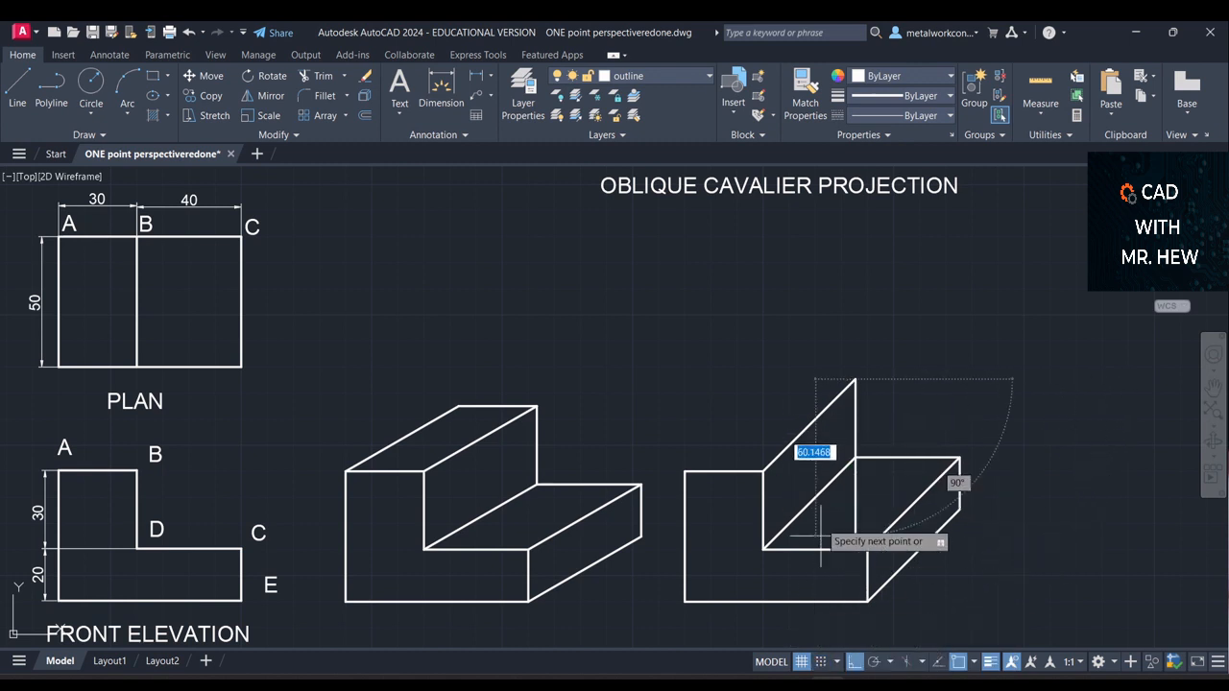
pyautogui.click(854, 457)
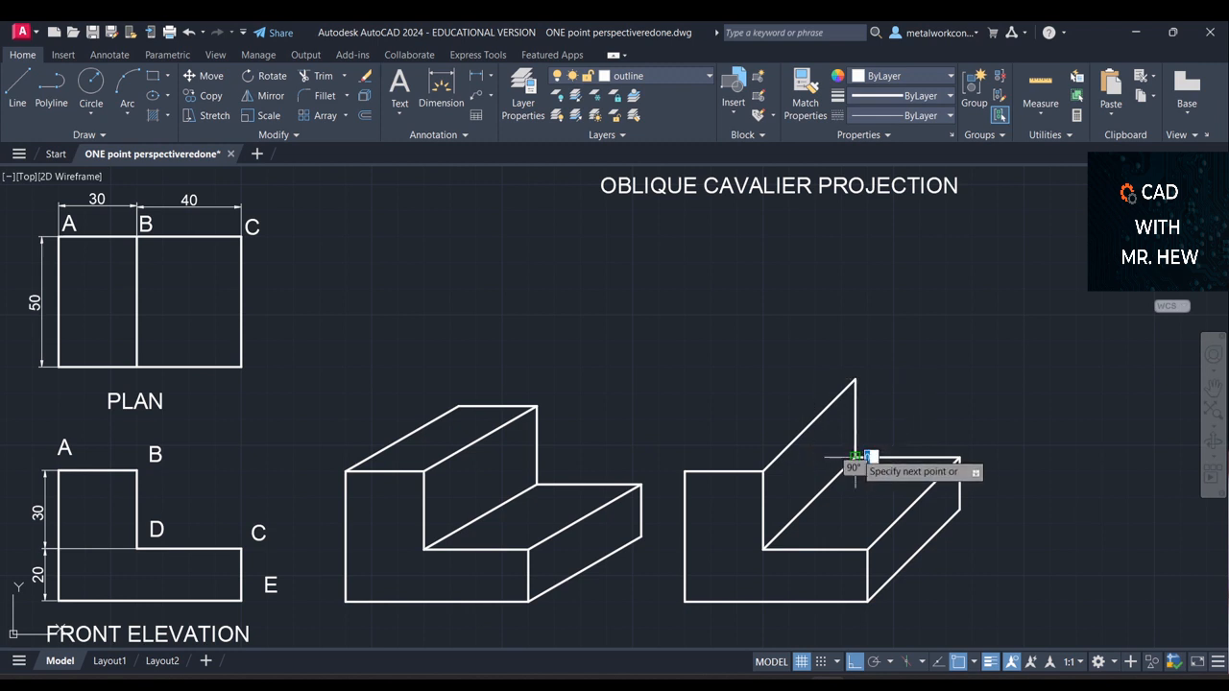
pyautogui.press('Return')
# Draw a receding line 50 long at 45° from the second front face's upper-left corner and join its end to the adjacent receding edge's rear end
pyautogui.press('Return')
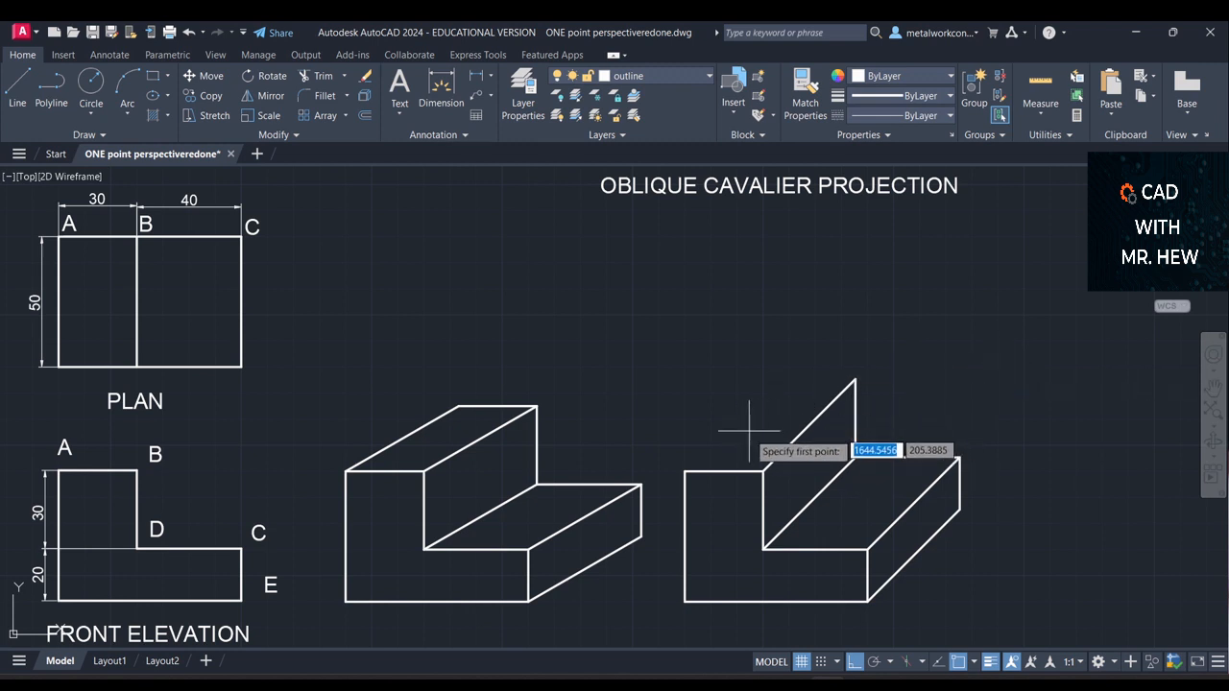
pyautogui.click(685, 472)
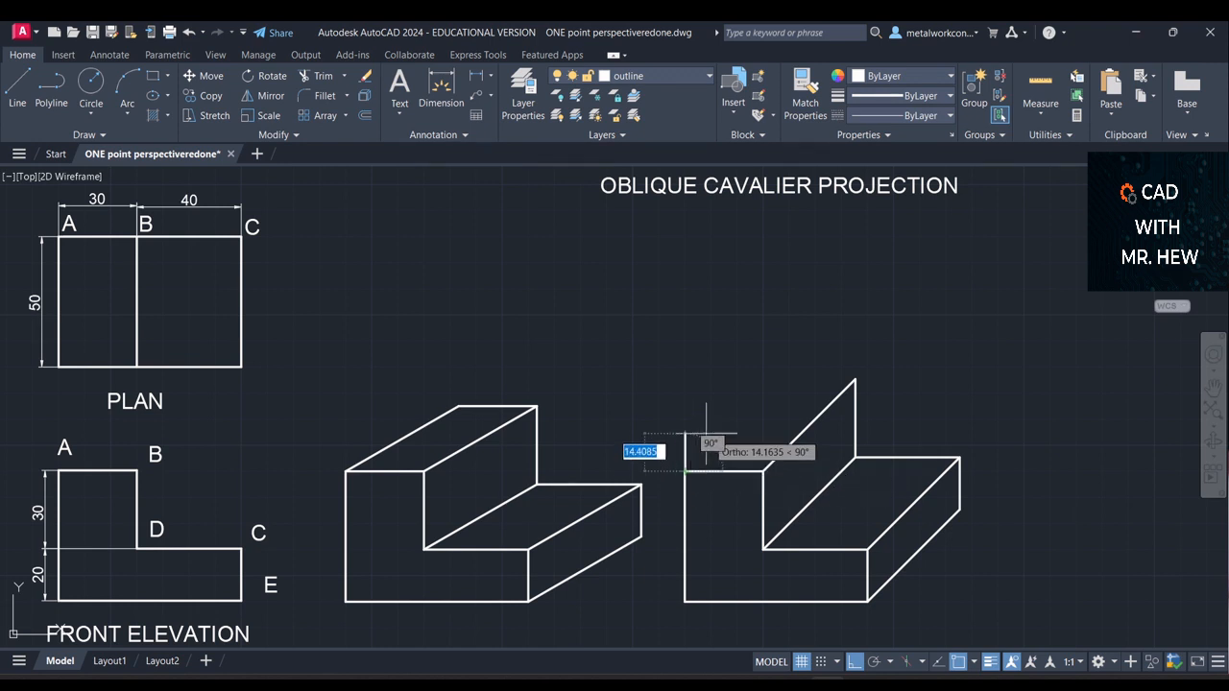
pyautogui.write('50')
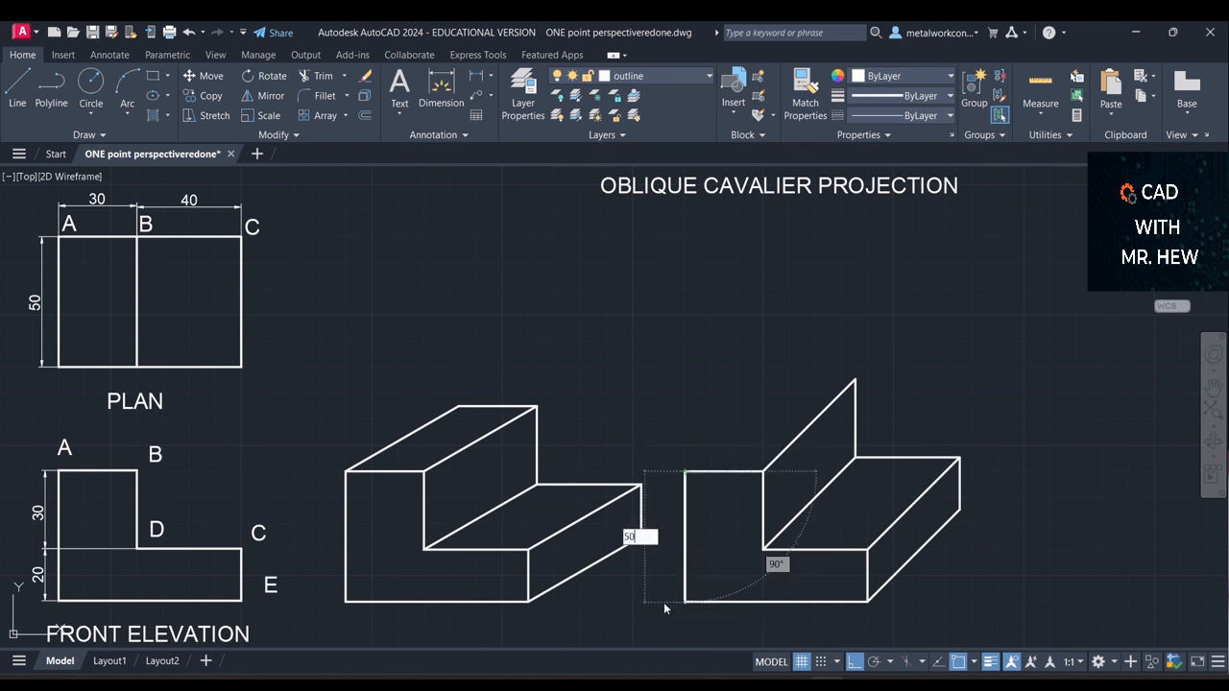
pyautogui.press('Tab')
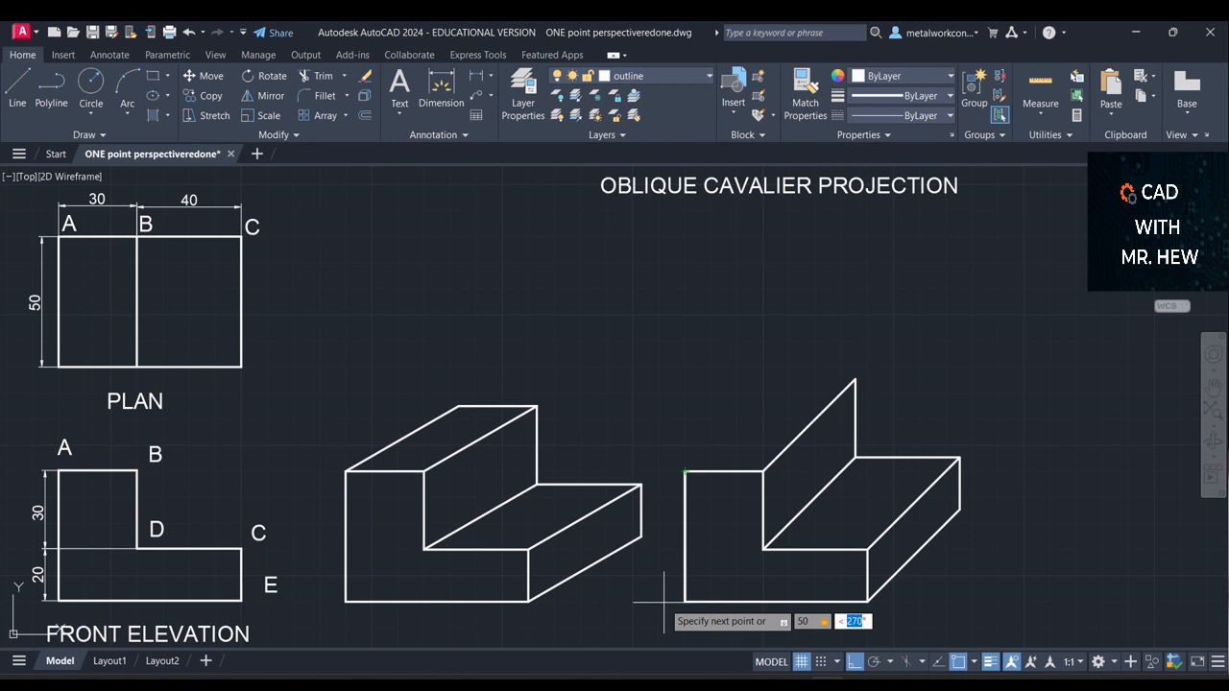
pyautogui.write('45')
pyautogui.press('Return')
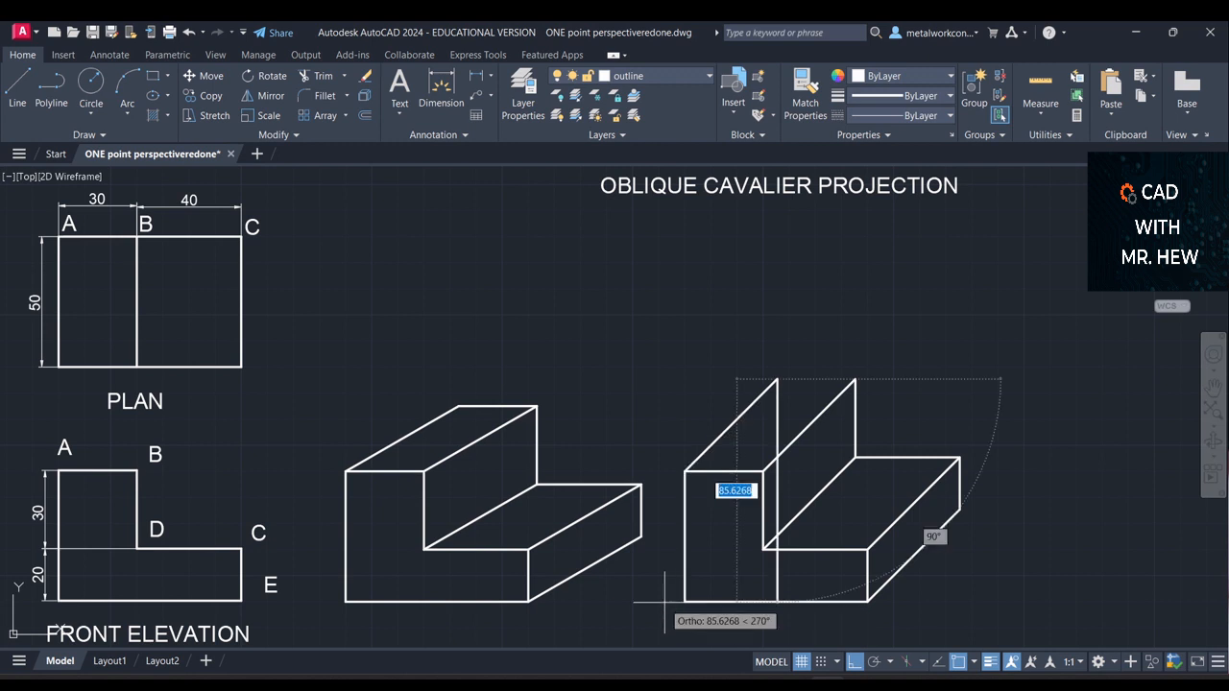
pyautogui.click(854, 380)
pyautogui.press('Escape')
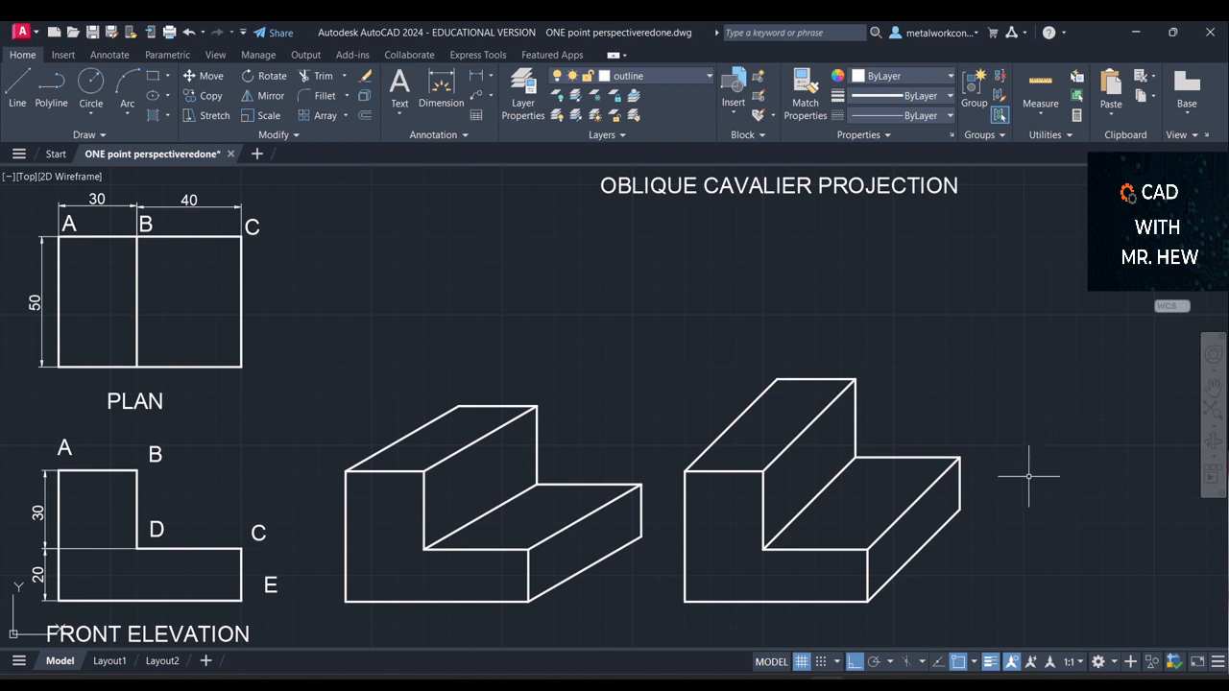
pyautogui.click(585, 570)
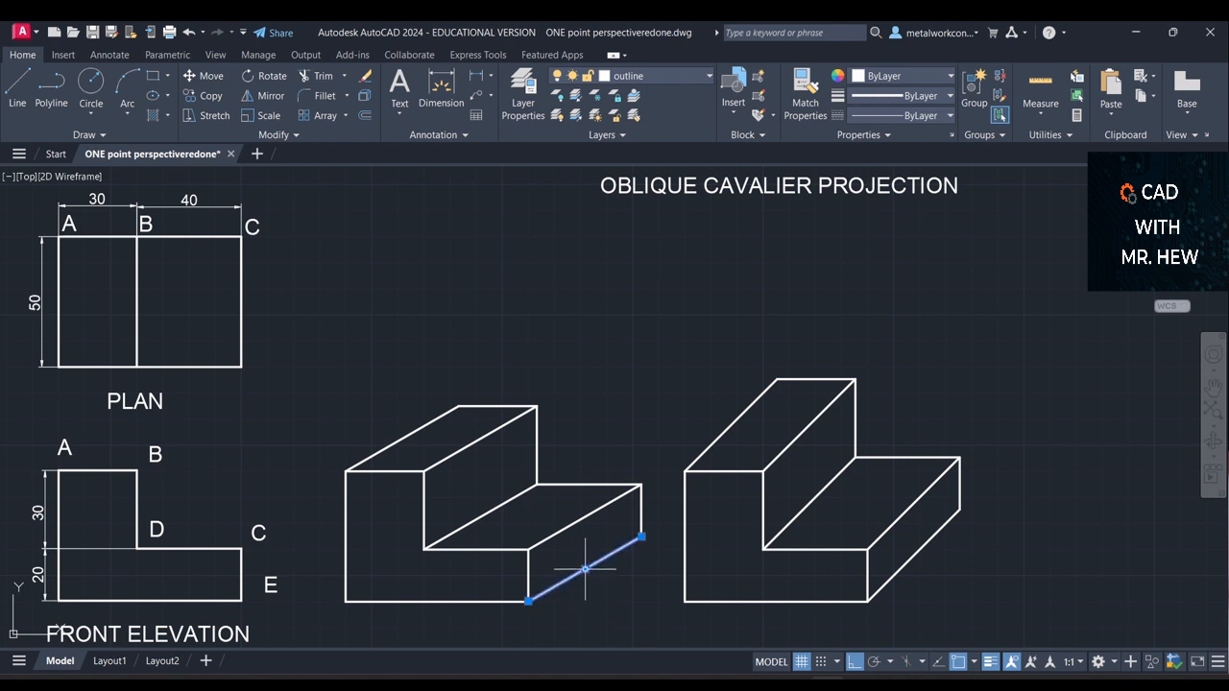
pyautogui.click(924, 547)
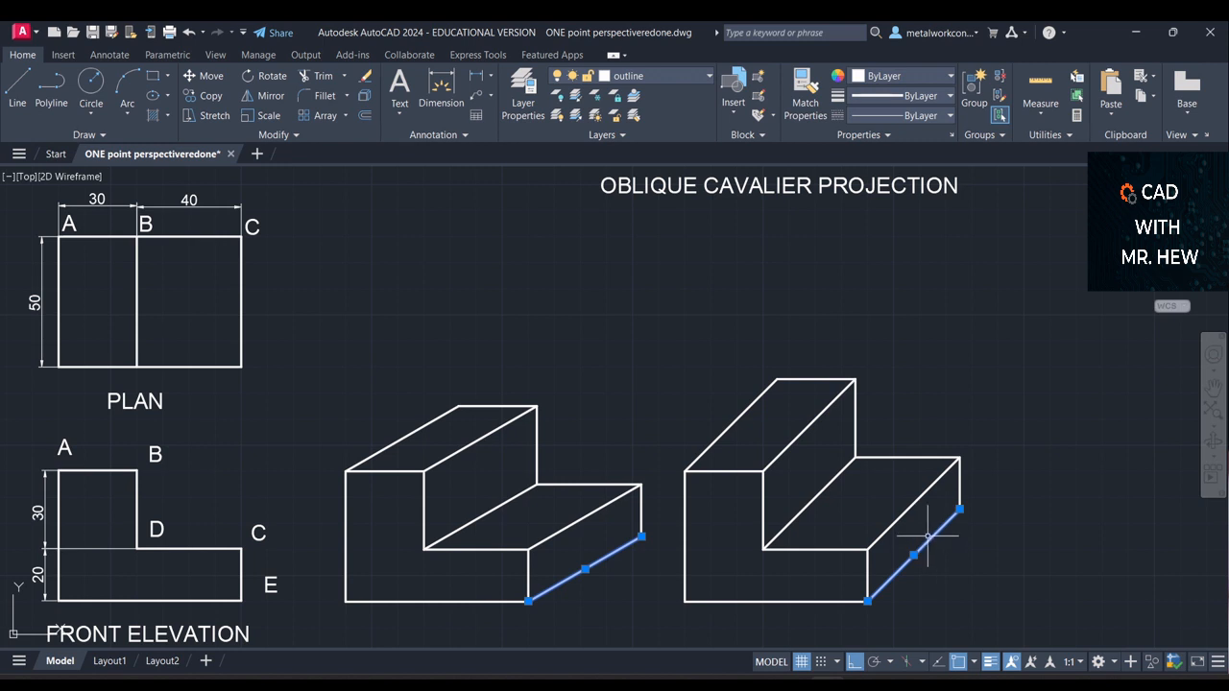
pyautogui.press('l')
pyautogui.press('Return')
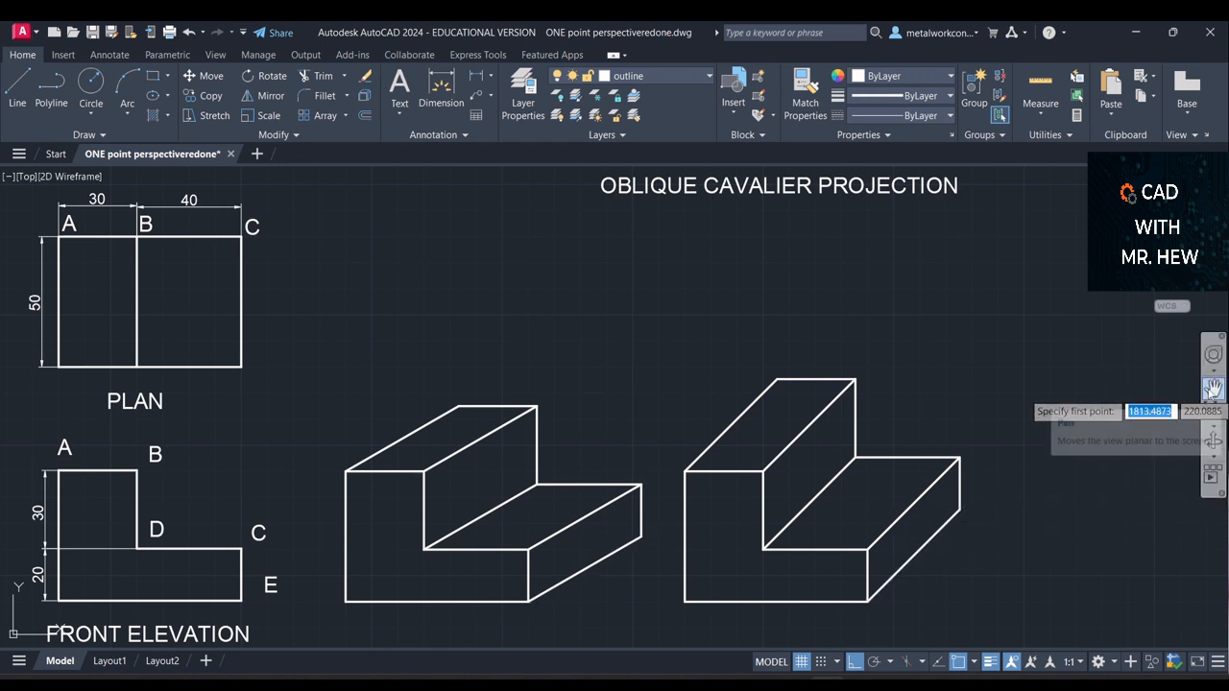
pyautogui.click(1213, 389)
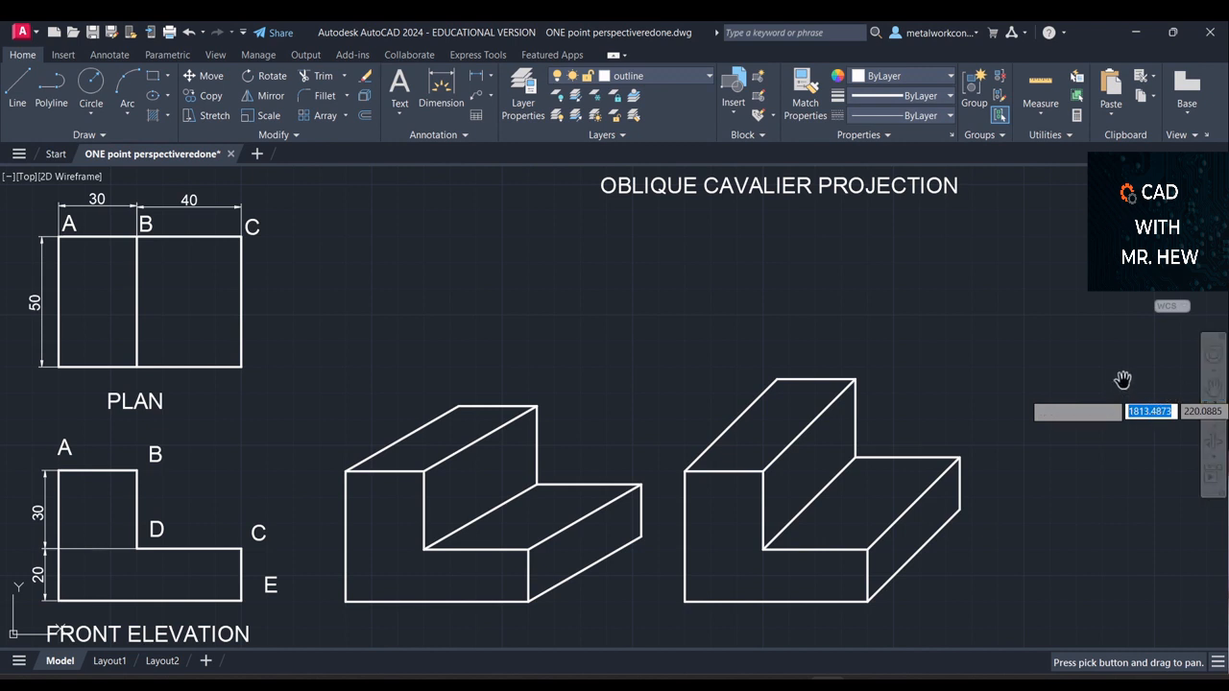
pyautogui.press('Escape')
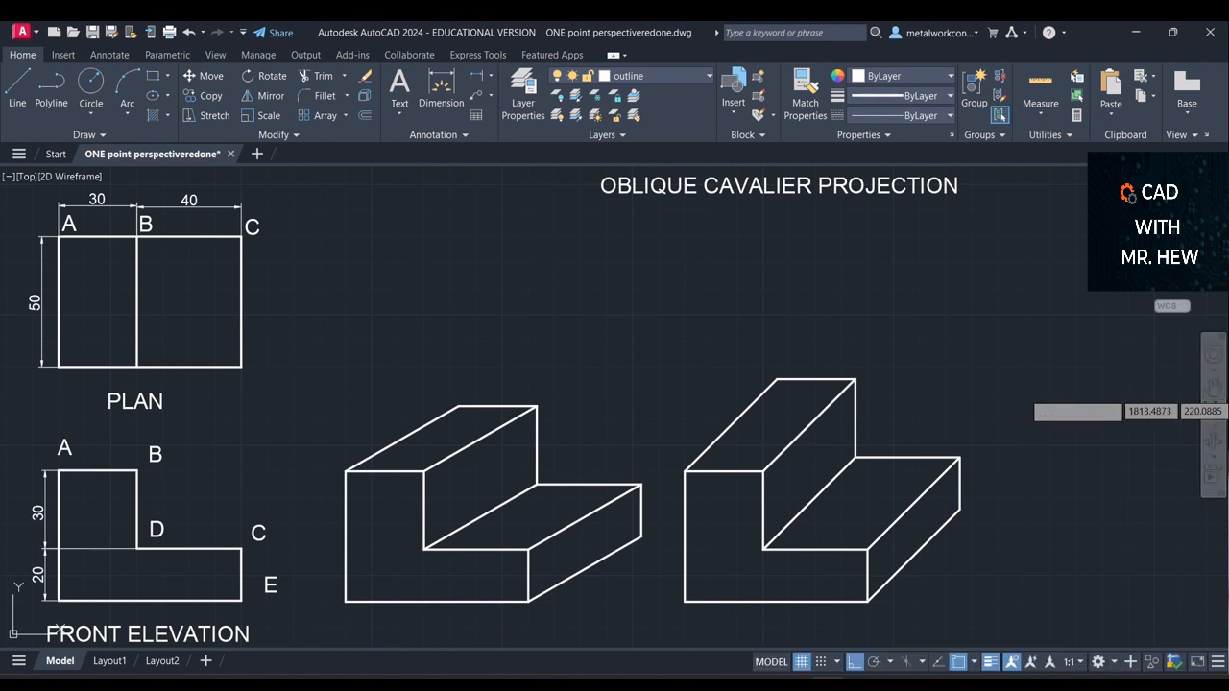
pyautogui.click(1213, 387)
pyautogui.moveTo(1175, 392); pyautogui.dragTo(1158, 395)
pyautogui.press('Escape')
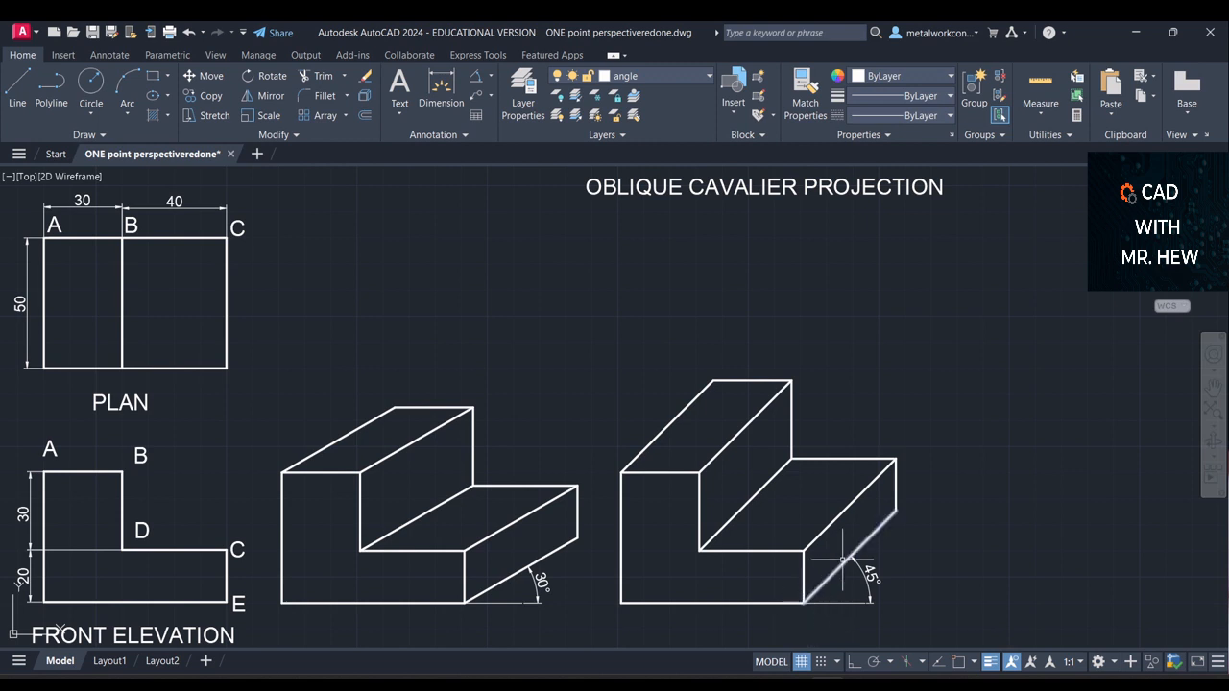
pyautogui.click(870, 536)
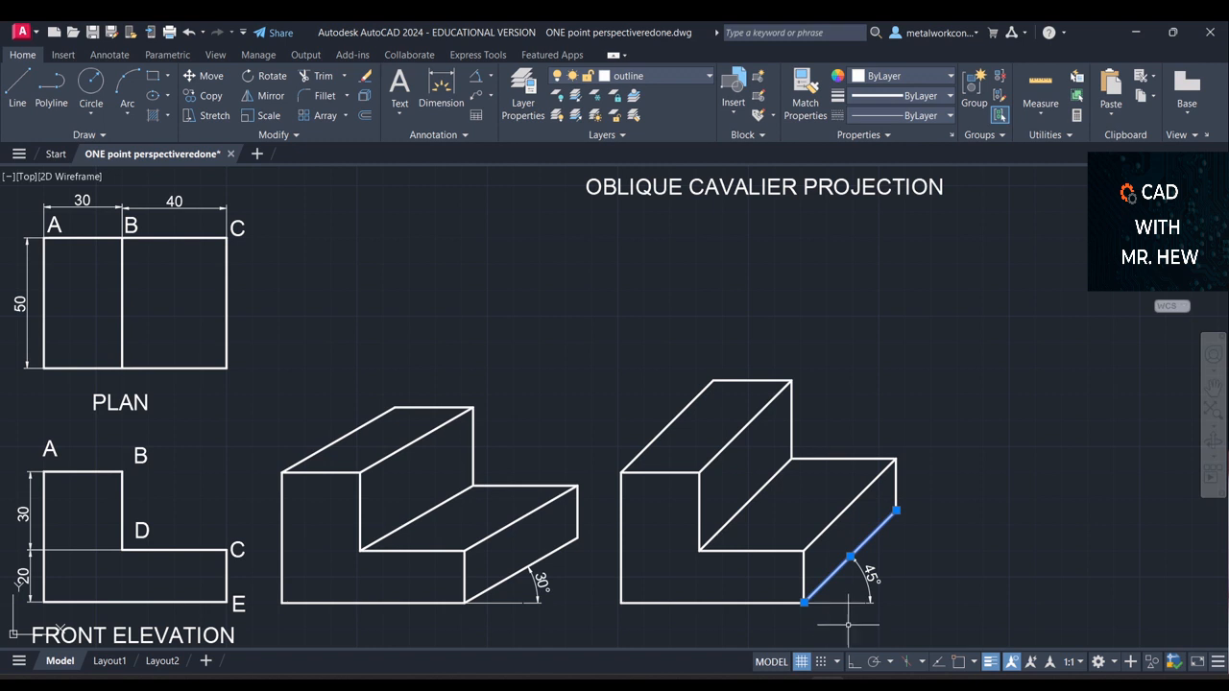
pyautogui.press('Delete')
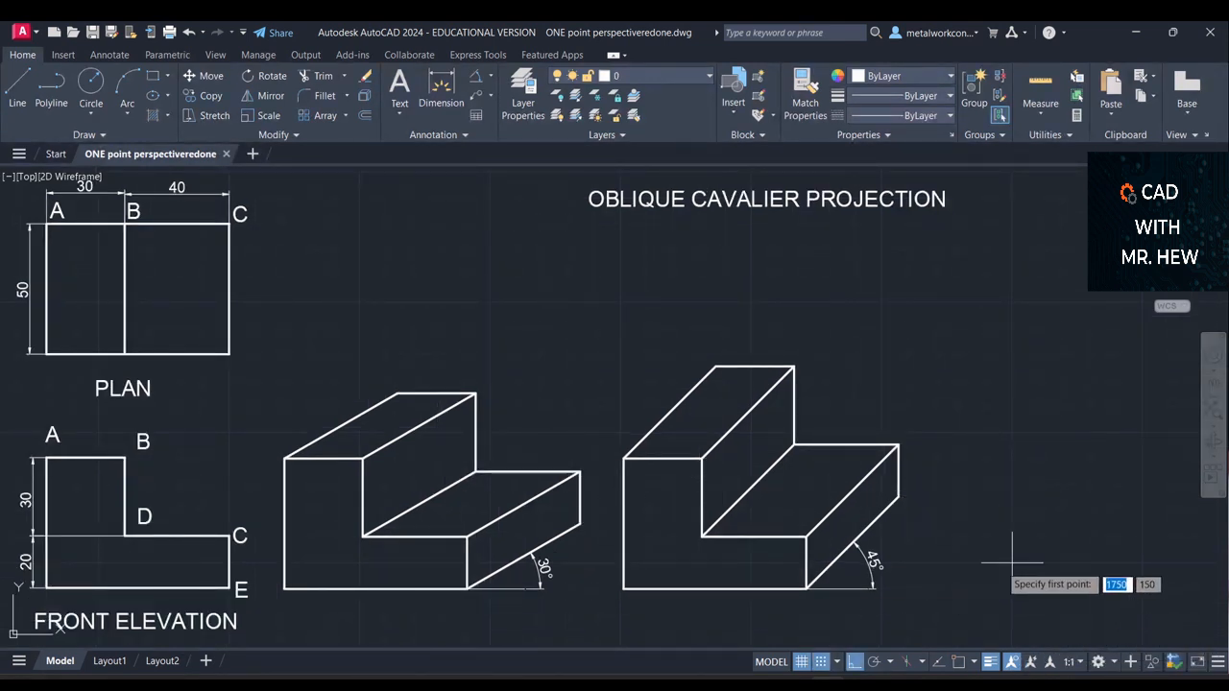
# Draw a horizontal baseline beside the 45° projection, level with the bottom edges of the two finished blocks
pyautogui.click(933, 588)
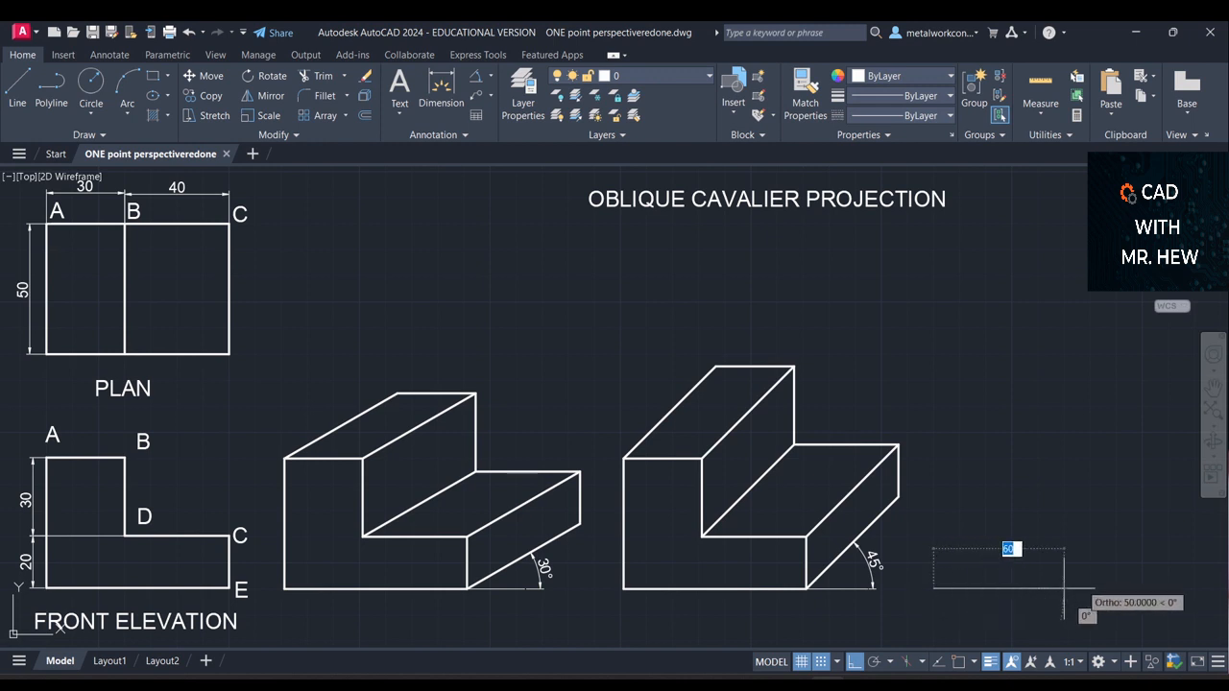
pyautogui.click(1194, 588)
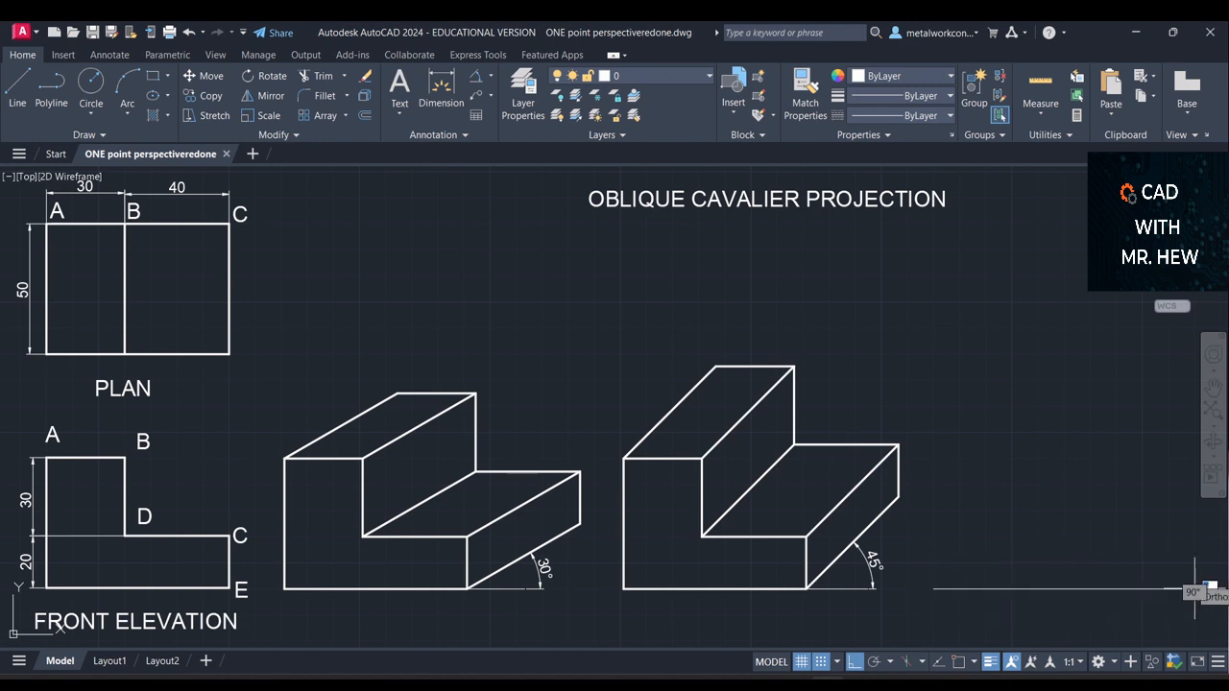
pyautogui.press('Escape')
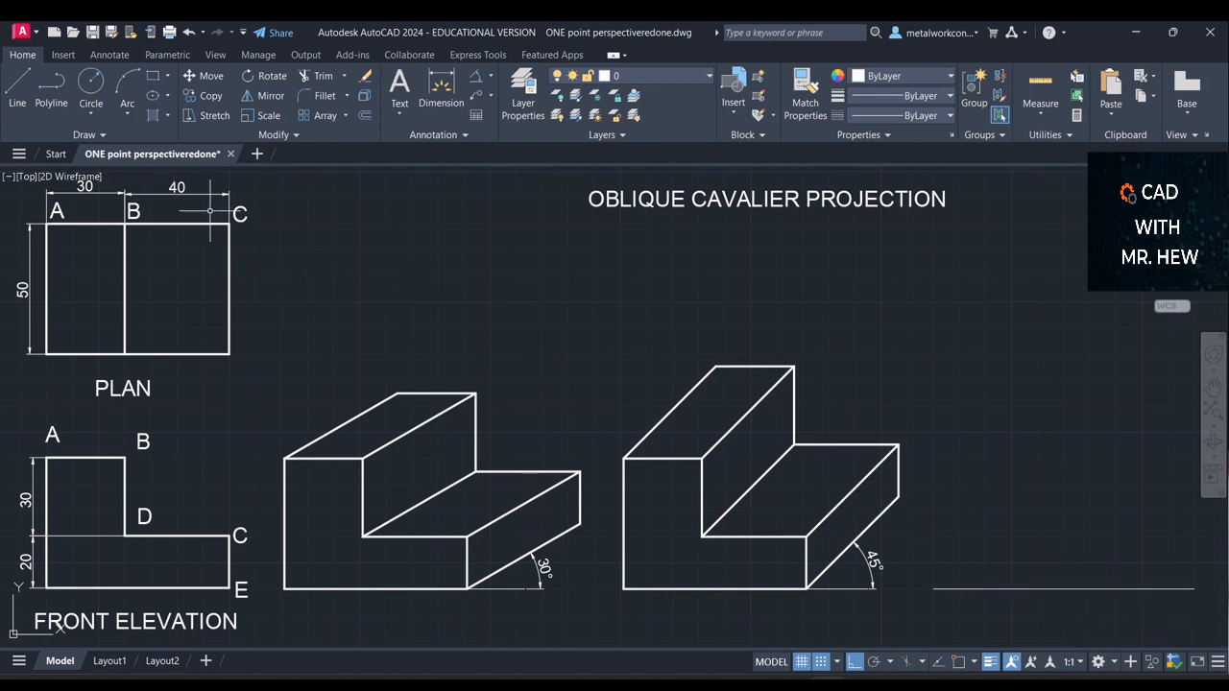
# Begin the third front face at the baseline's left end with lines 70 to the right, 20 up and 40 left
pyautogui.press('Return')
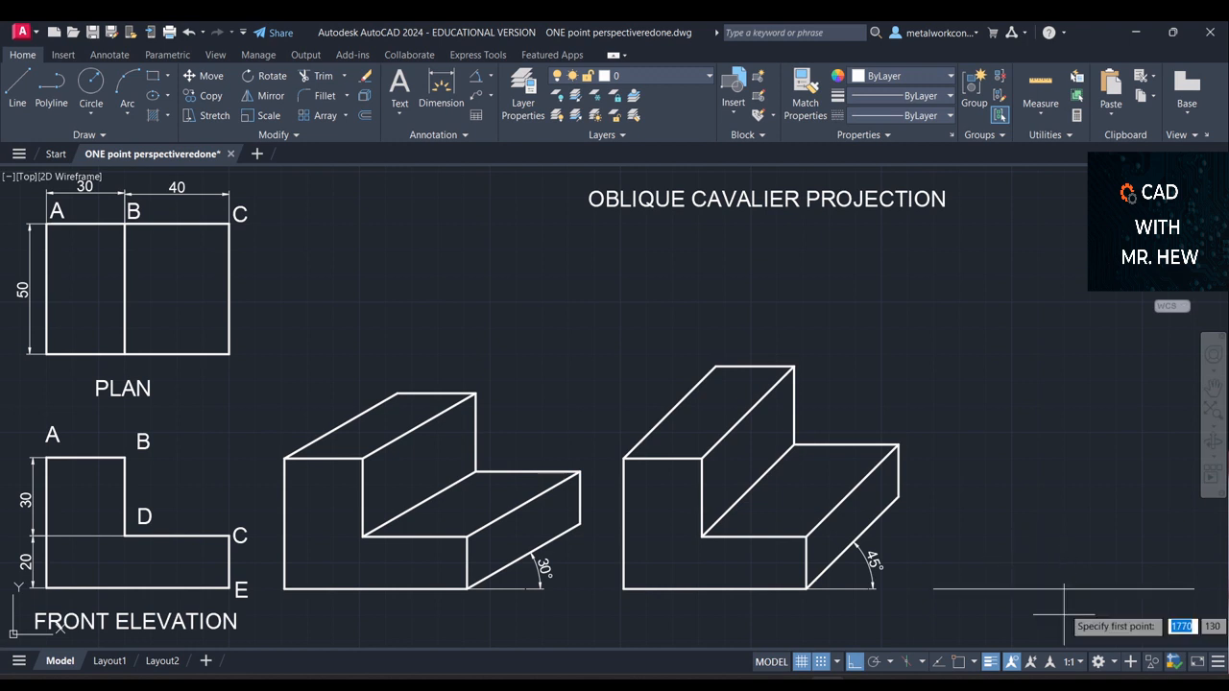
pyautogui.click(933, 588)
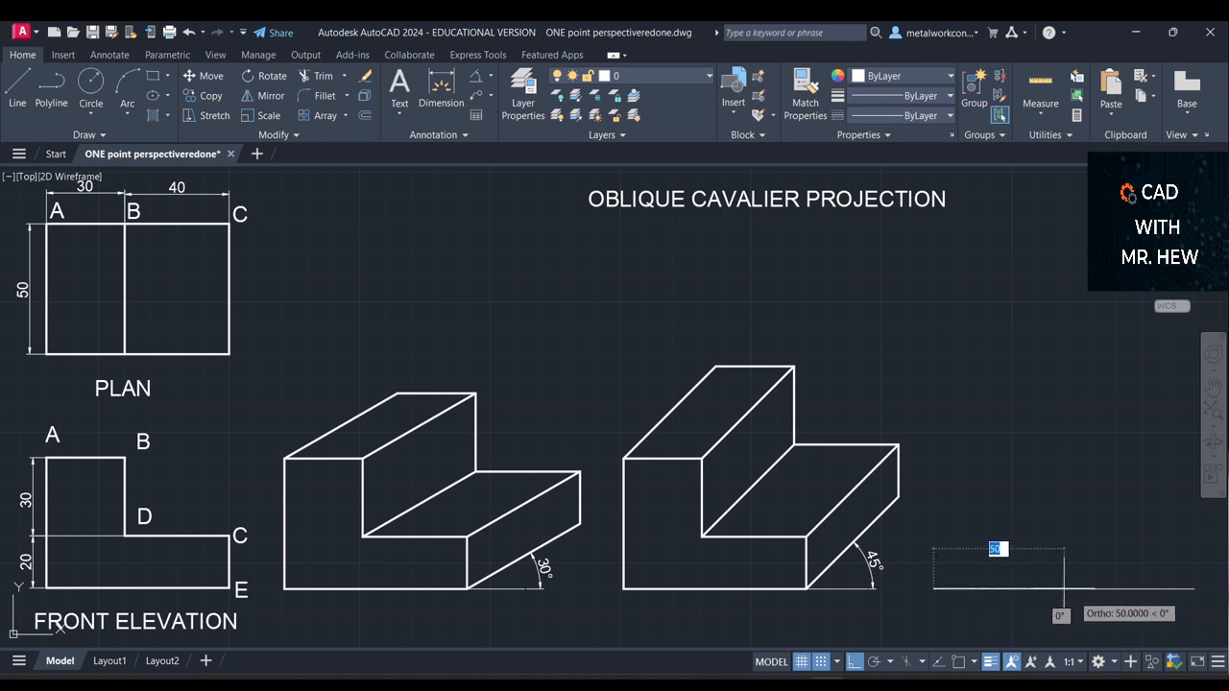
pyautogui.write('7')
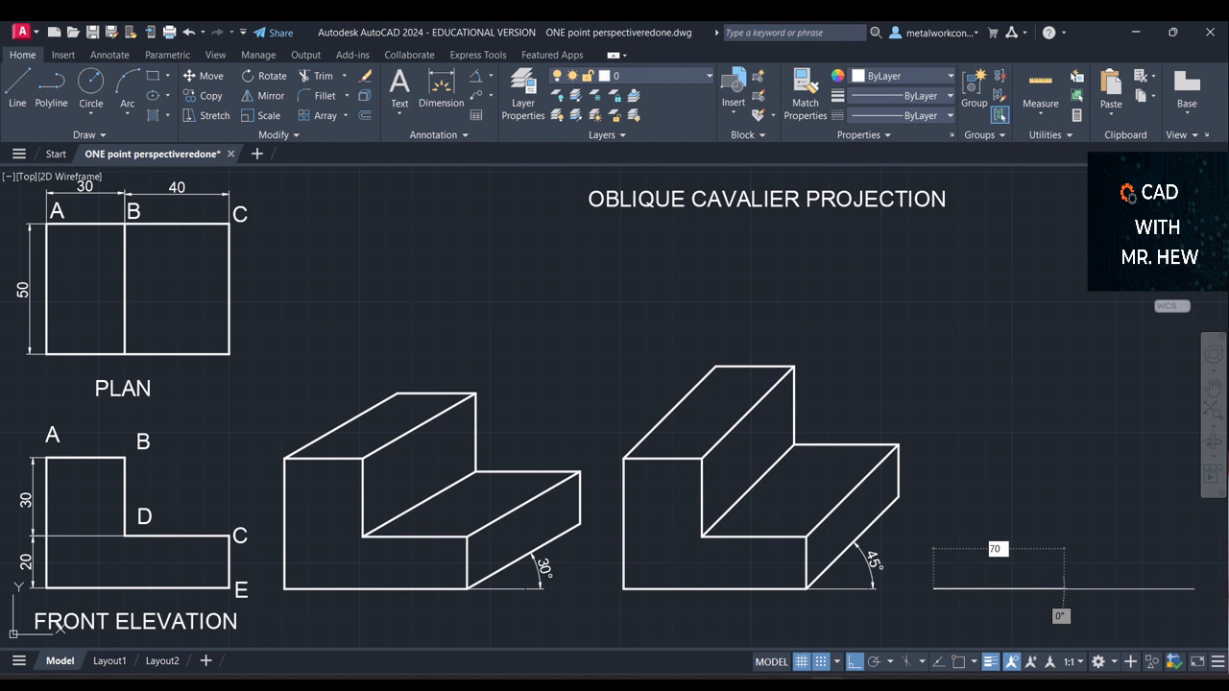
pyautogui.write('0')
pyautogui.press('Return')
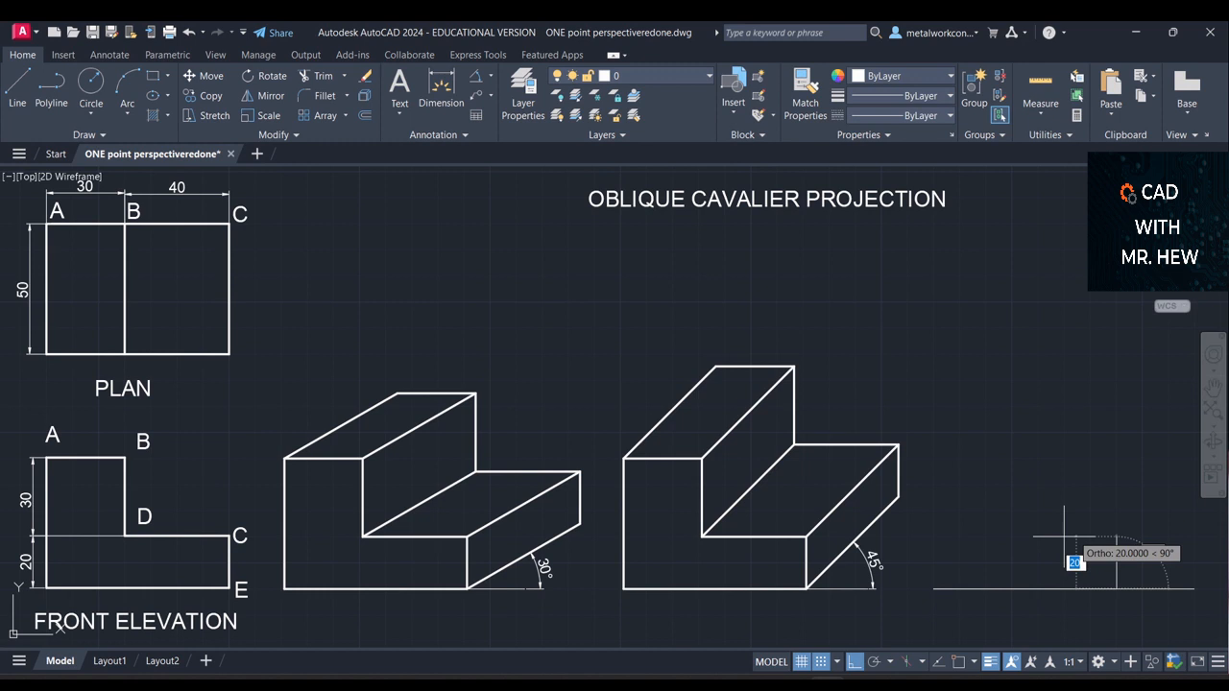
pyautogui.write('20')
pyautogui.press('Return')
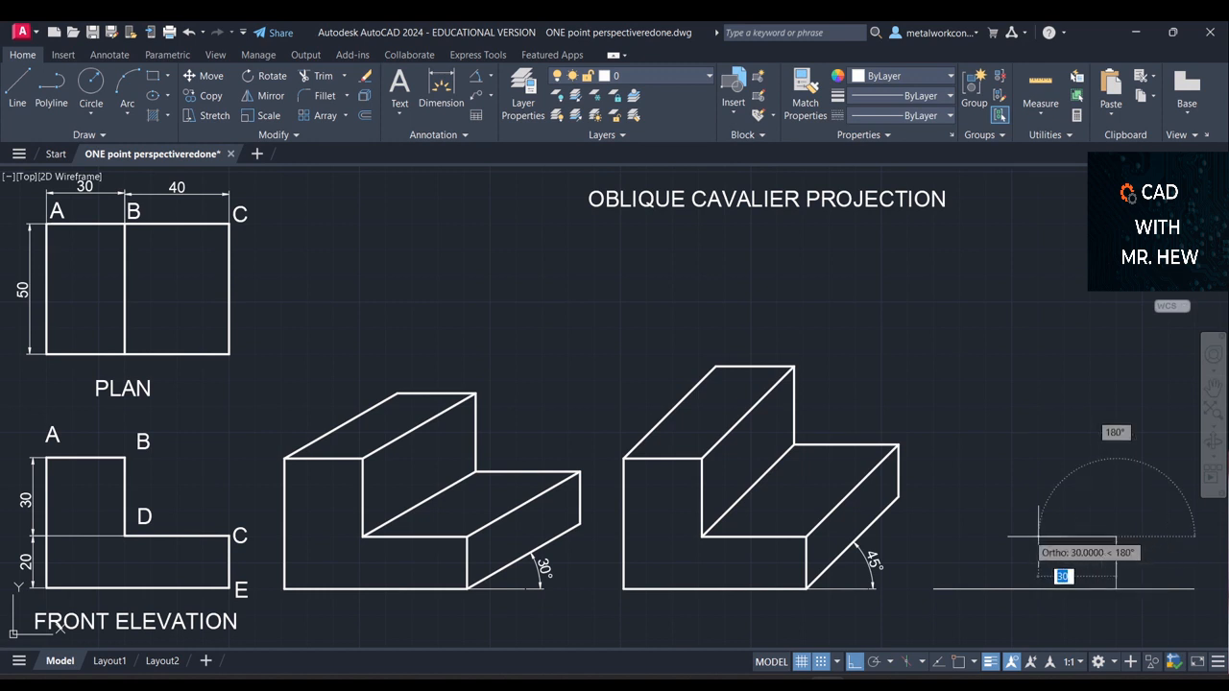
pyautogui.write('40')
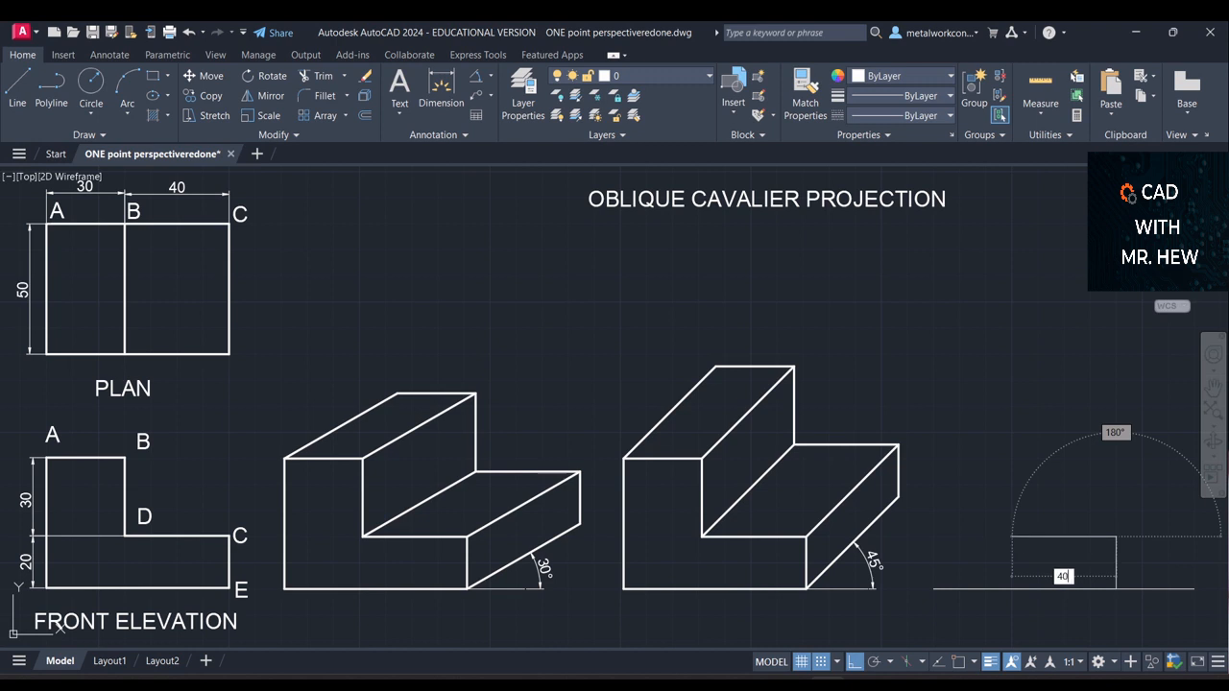
pyautogui.press('Return')
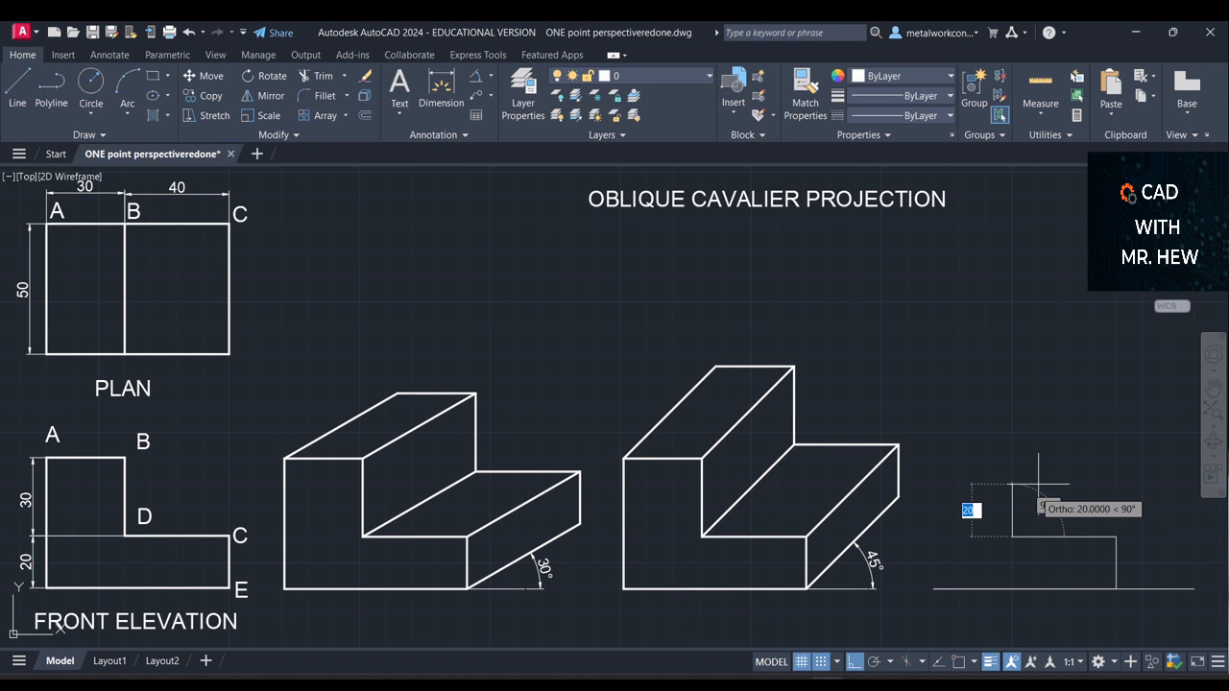
# Complete the third L-shaped front face with lines 30 up, 30 left and 50 down to its starting corner
pyautogui.write('3')
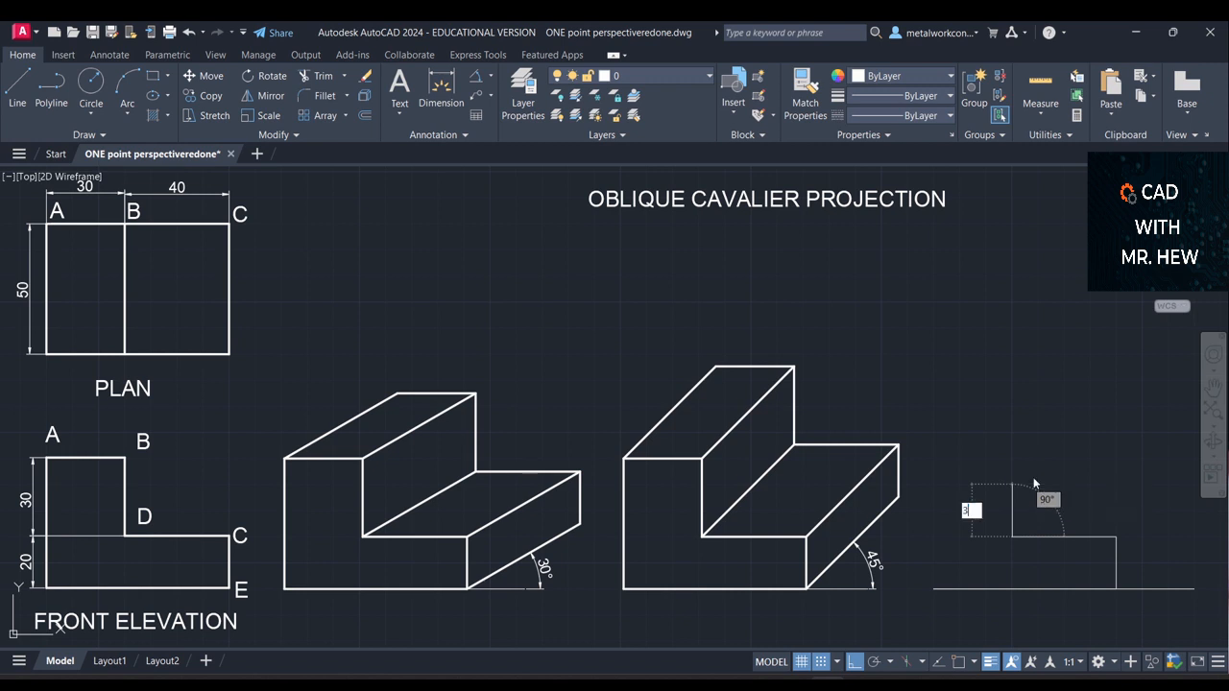
pyautogui.write('0')
pyautogui.press('Return')
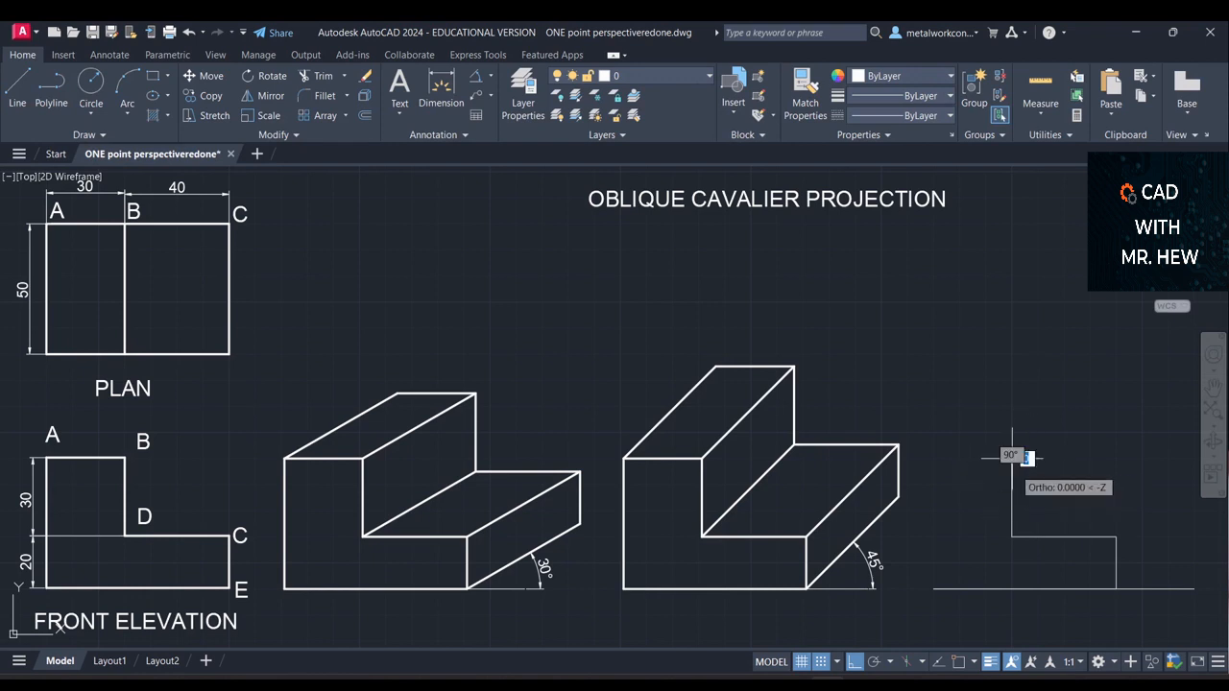
pyautogui.write('30')
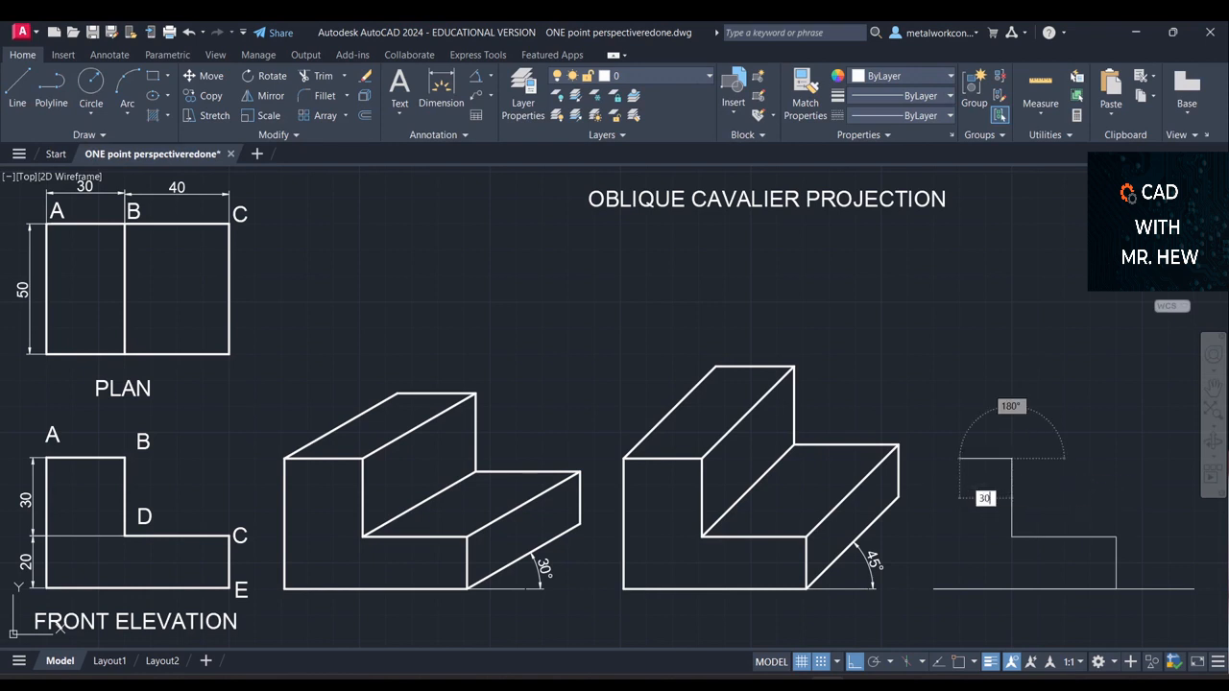
pyautogui.press('Return')
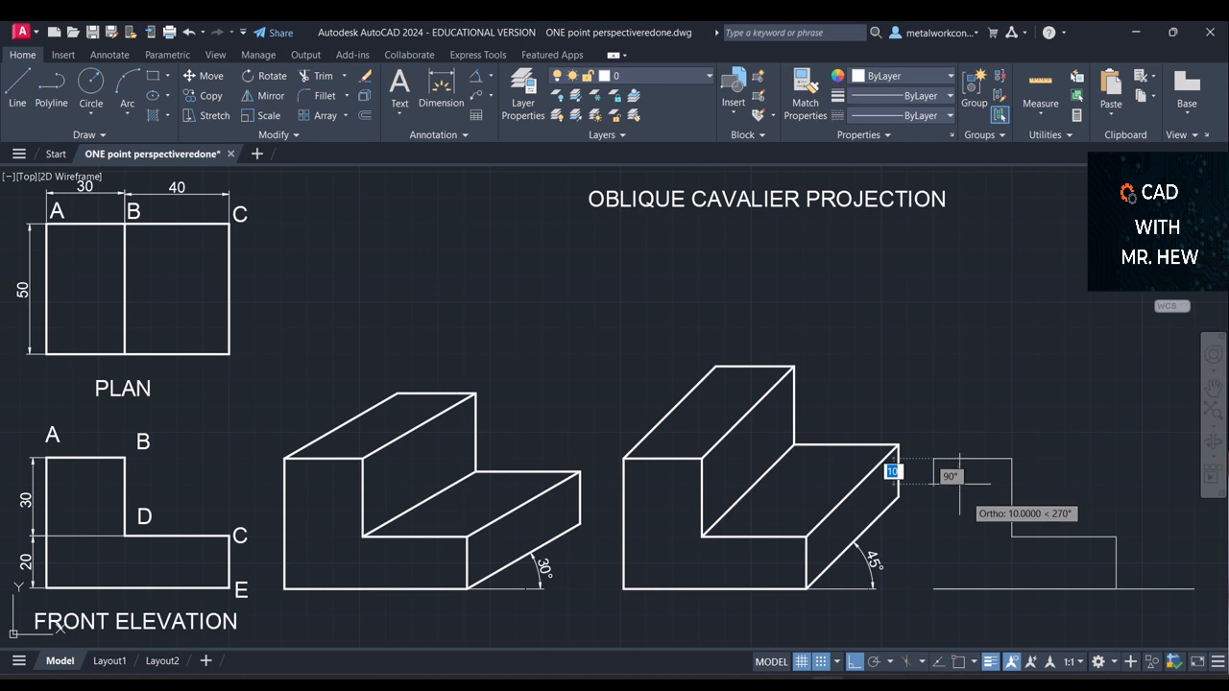
pyautogui.write('5')
pyautogui.press('Return')
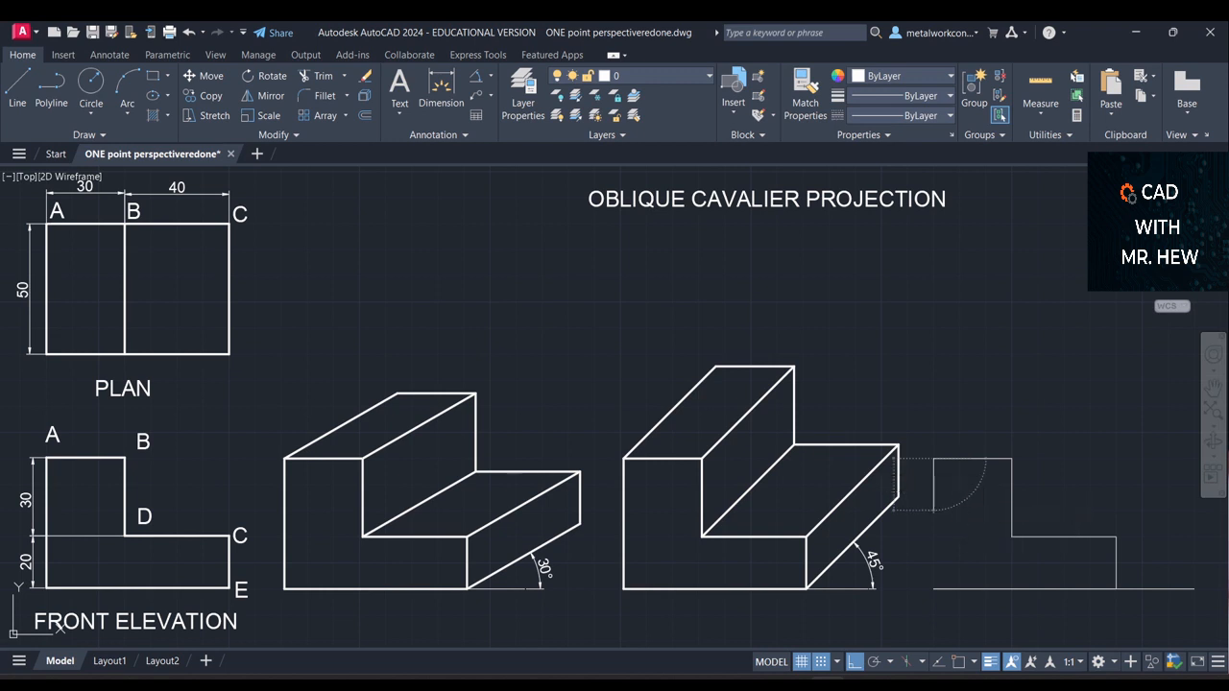
pyautogui.press('Escape')
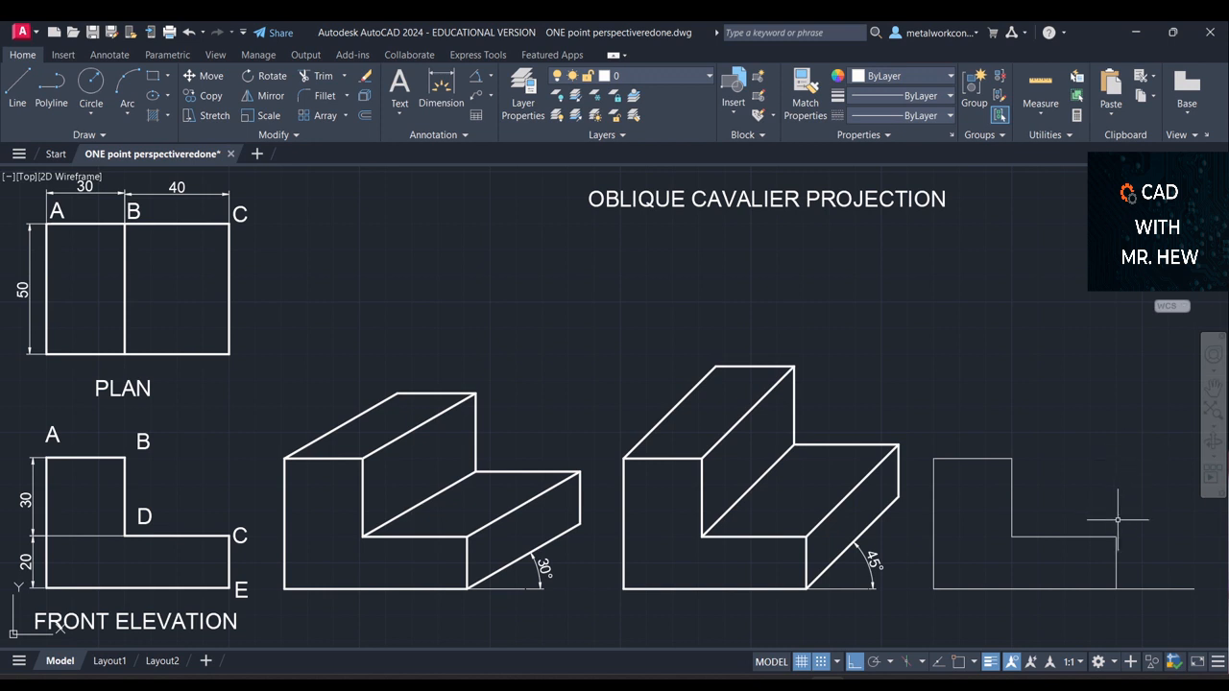
# Draw a receding line 50 long at 60° from the third front face's lower-right corner, with orthogonal drawing turned off
pyautogui.write('l')
pyautogui.press('Return')
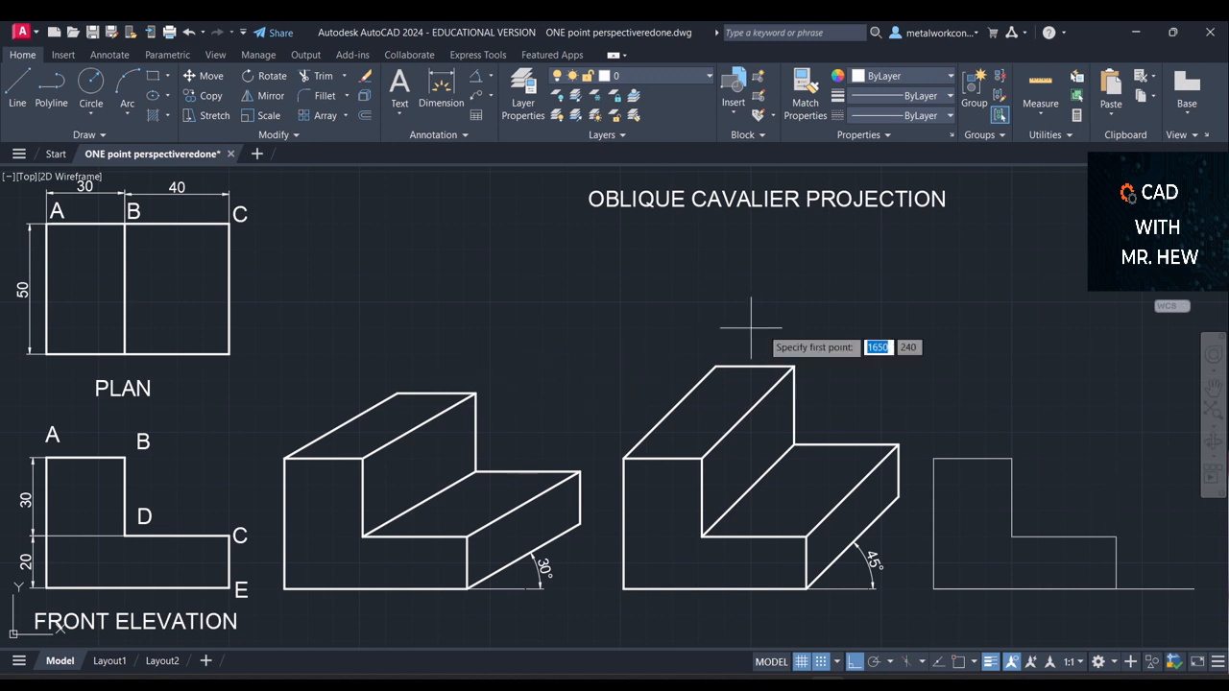
pyautogui.click(1115, 587)
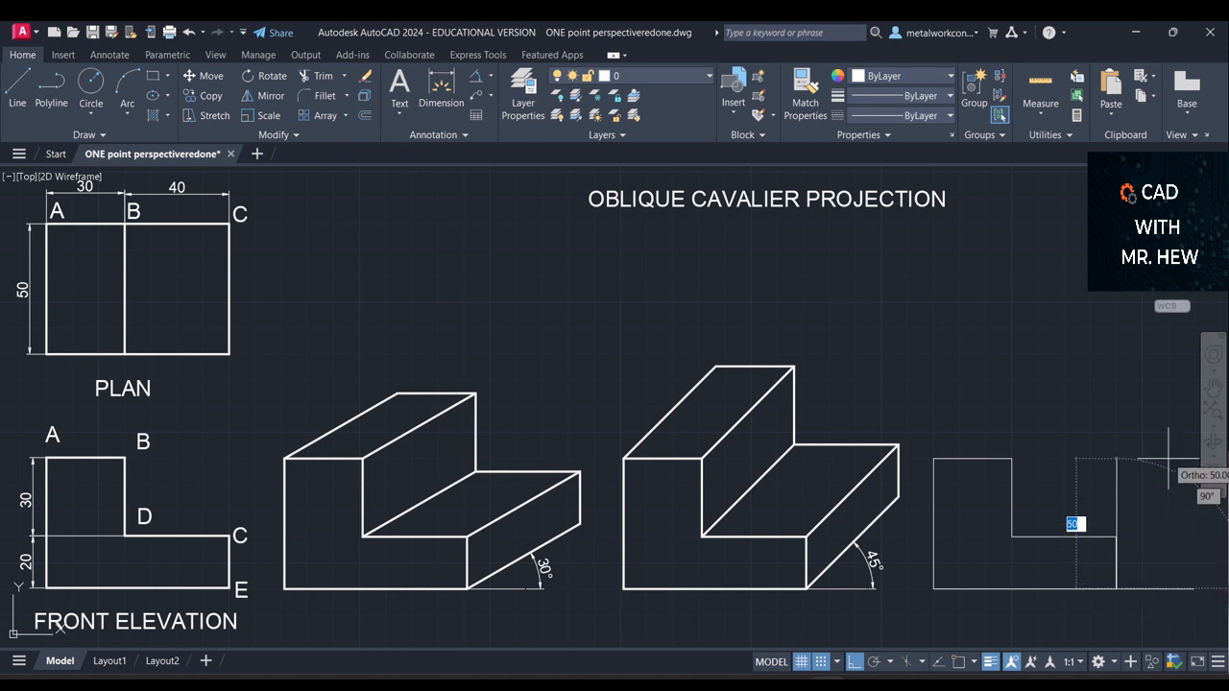
pyautogui.click(855, 662)
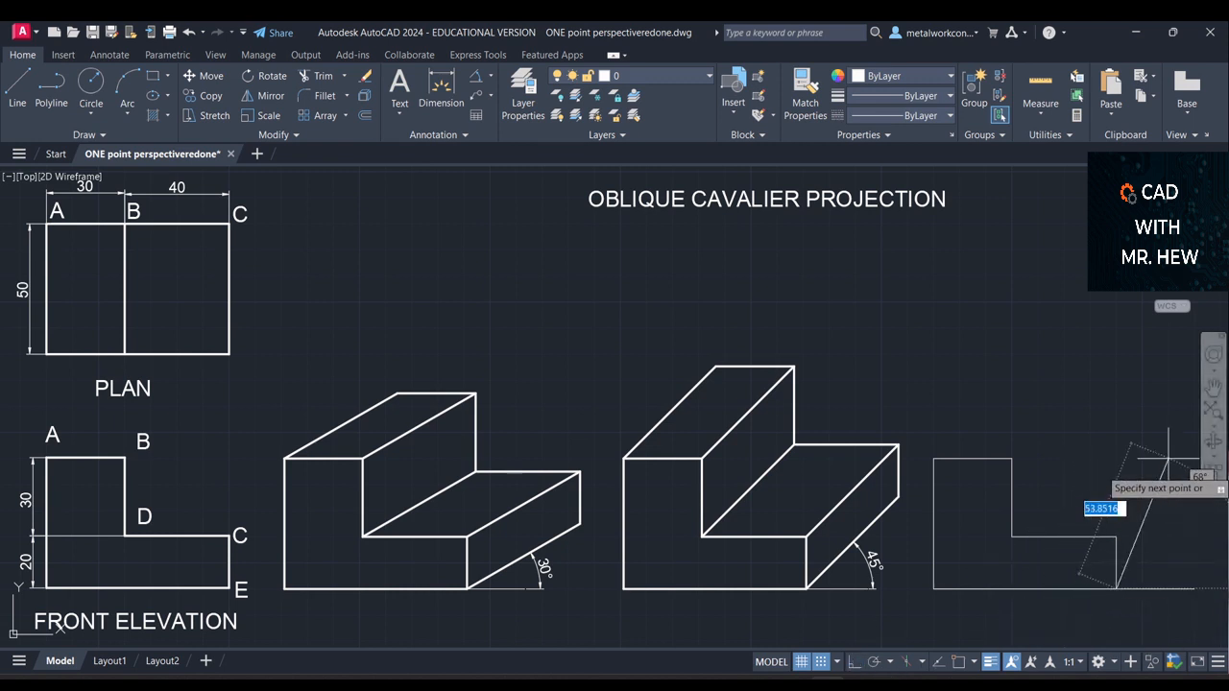
pyautogui.write('5')
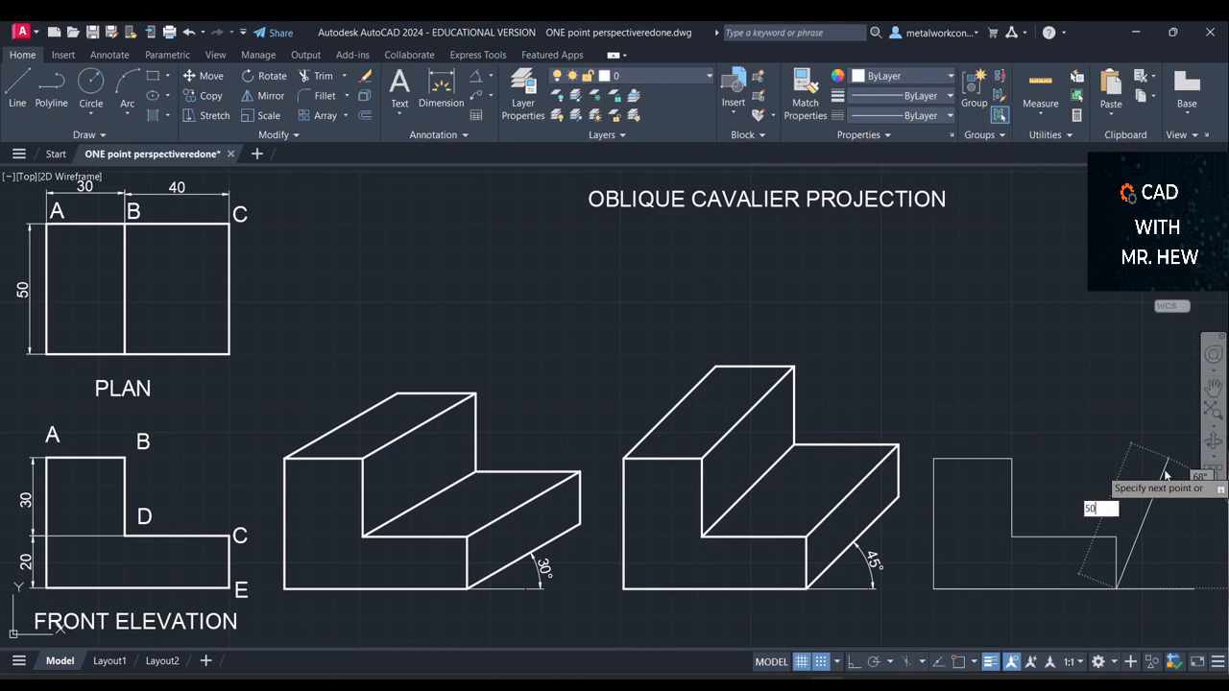
pyautogui.write('0')
pyautogui.press('Tab')
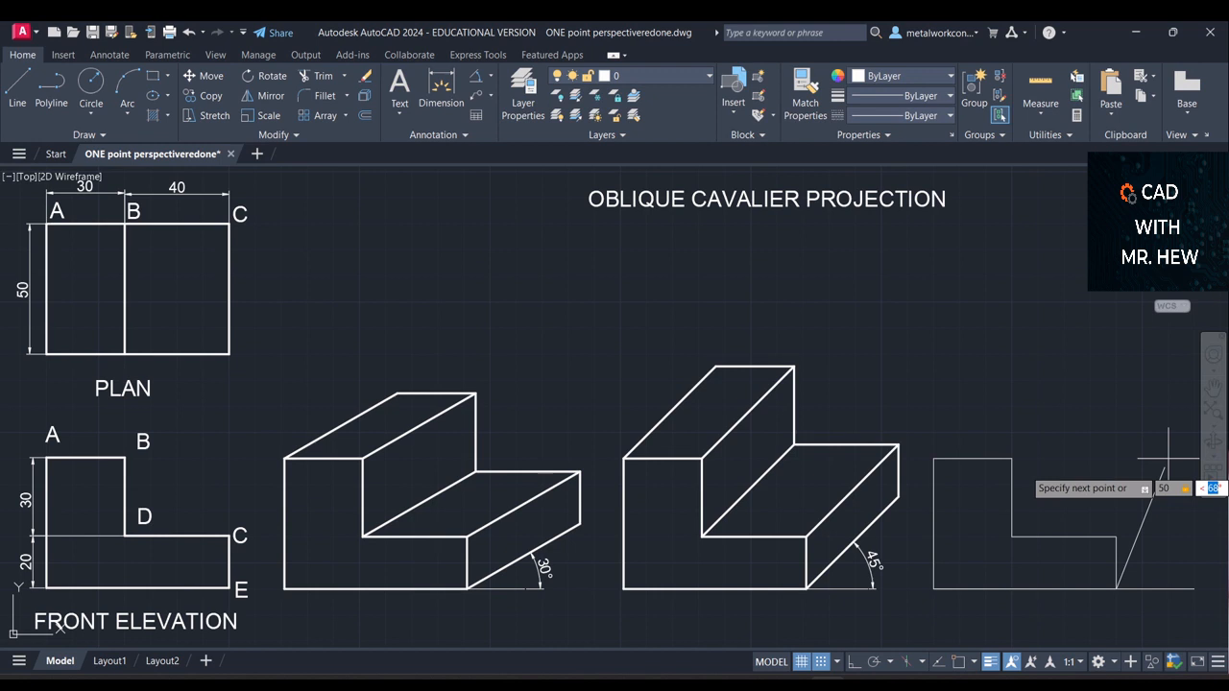
pyautogui.write('60')
pyautogui.press('Return')
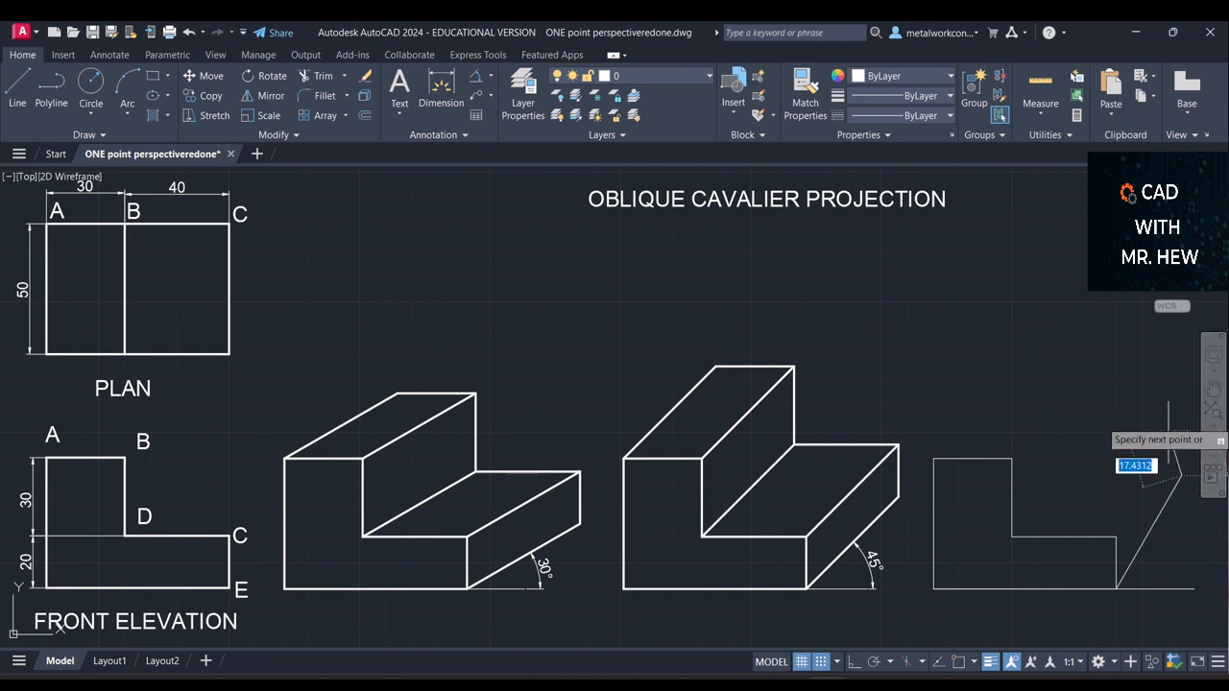
# Continue the third block's rear outline orthogonally with lines 20 up, 40 left, 30 up and 30 left
pyautogui.click(854, 663)
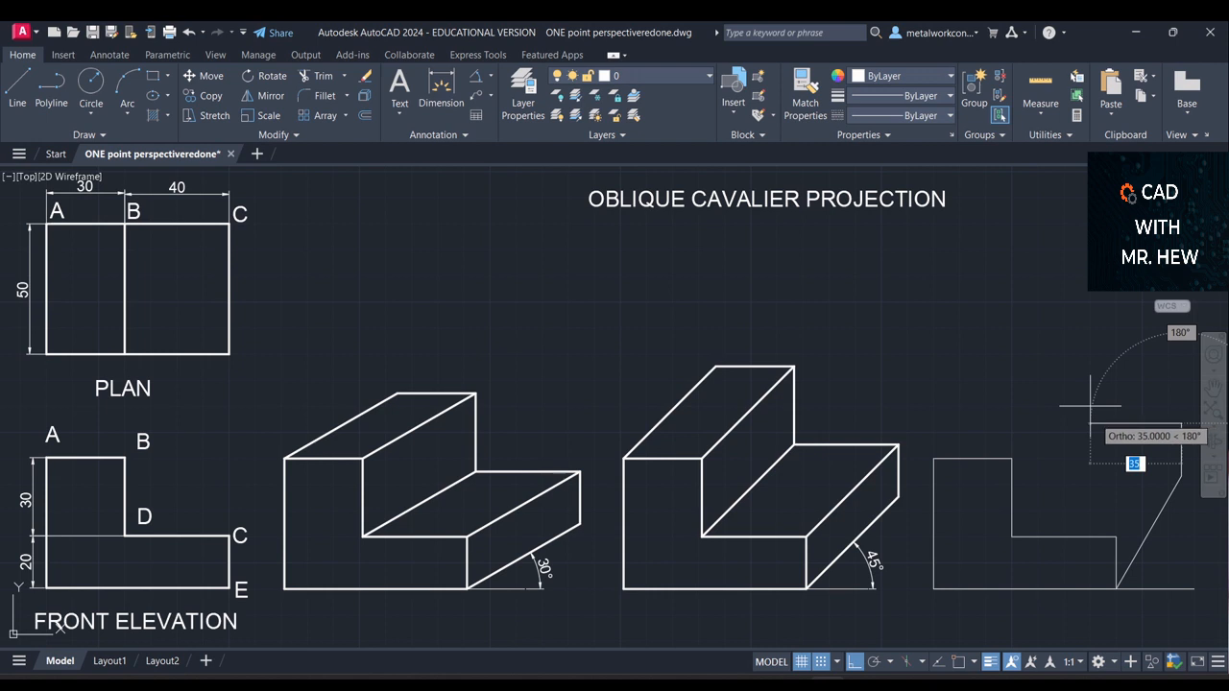
pyautogui.write('40')
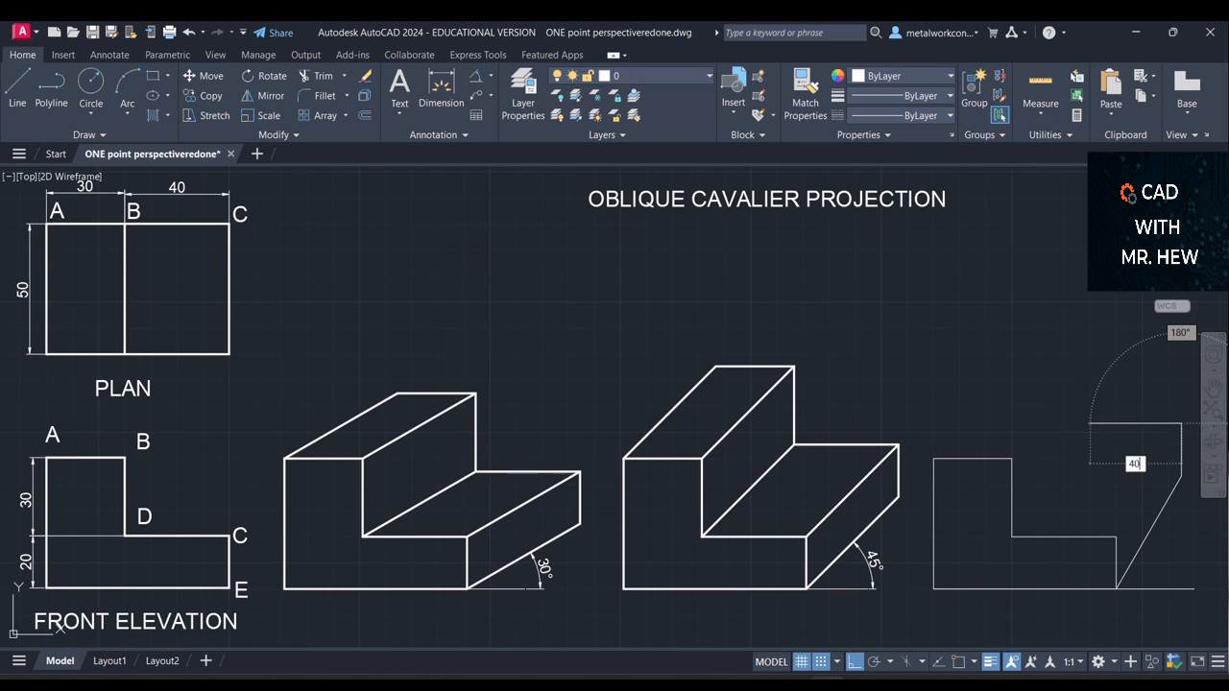
pyautogui.press('Return')
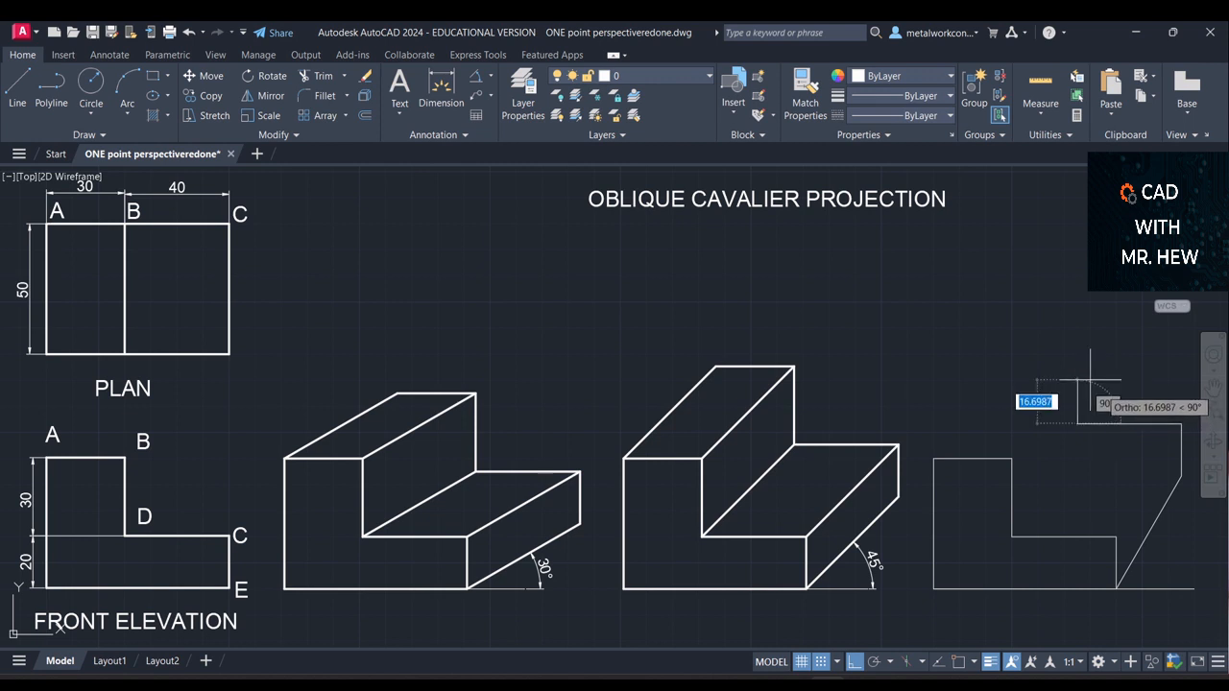
pyautogui.write('3')
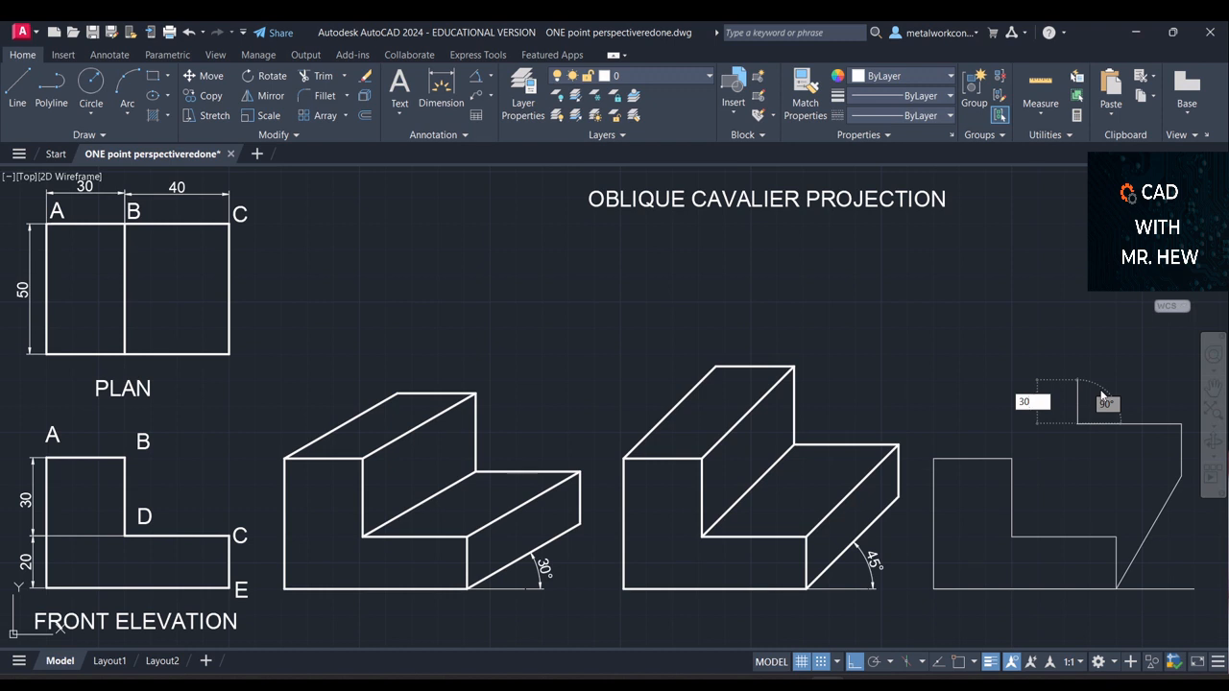
pyautogui.write('0')
pyautogui.press('Return')
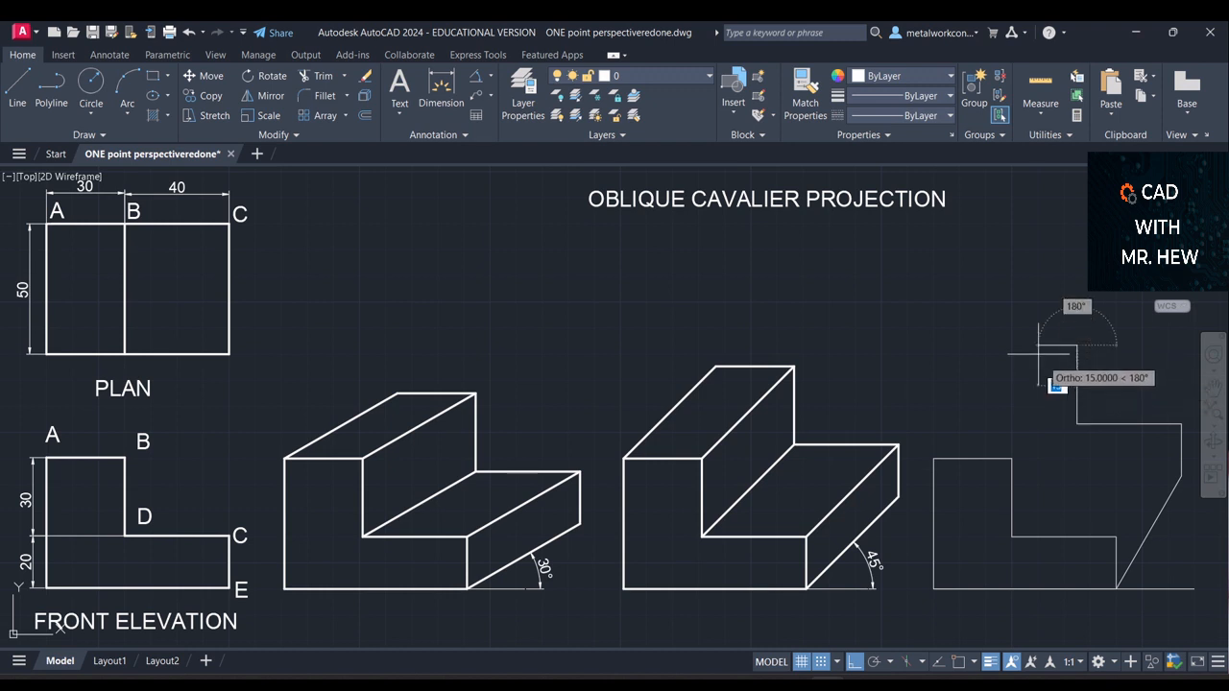
pyautogui.write('30')
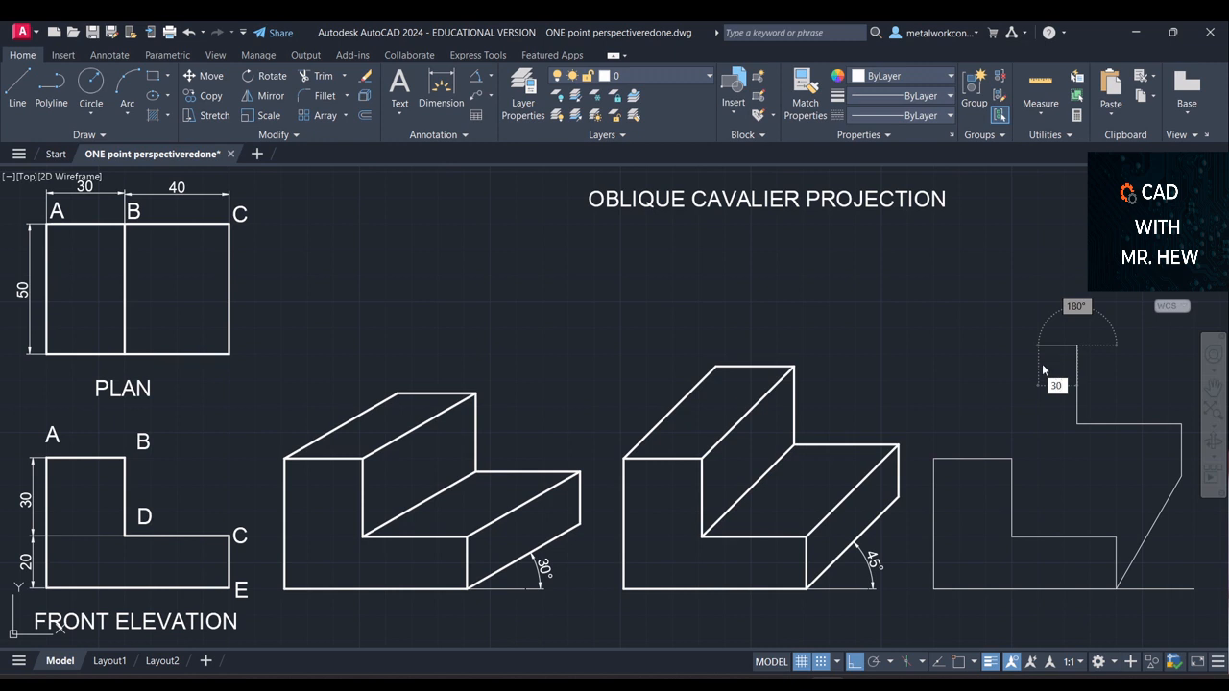
pyautogui.press('Return')
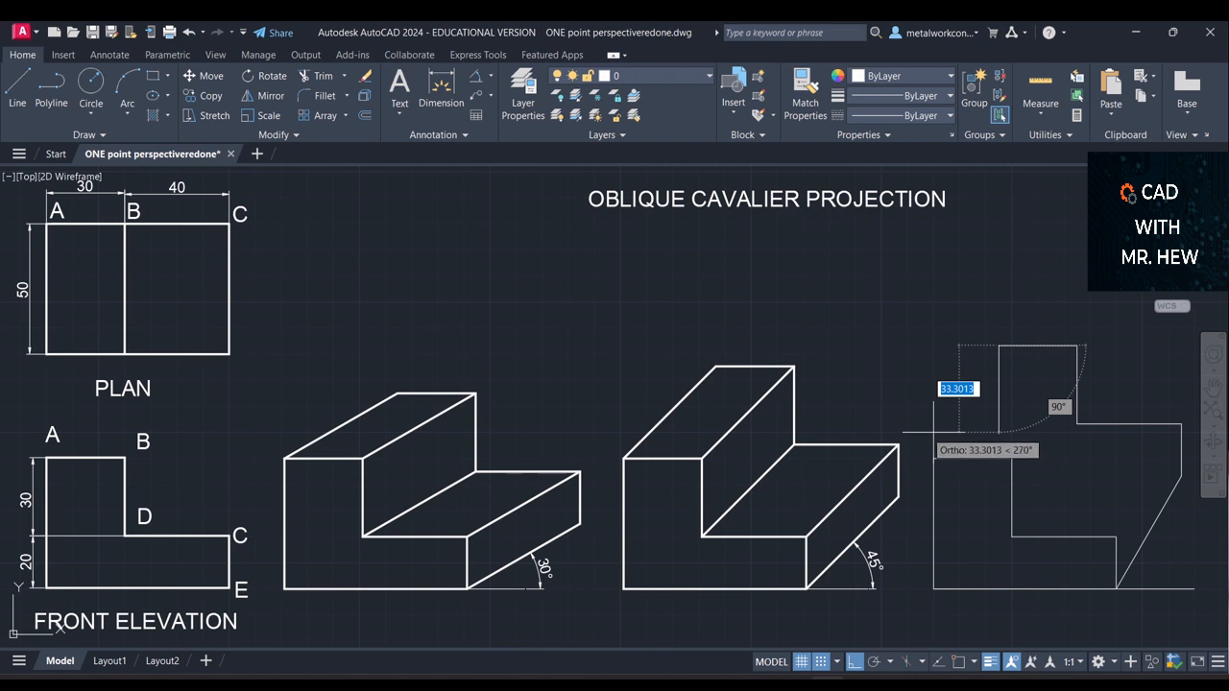
# Close the third block's rear outline with a free-angle line to the front face's upper-left corner
pyautogui.click(854, 662)
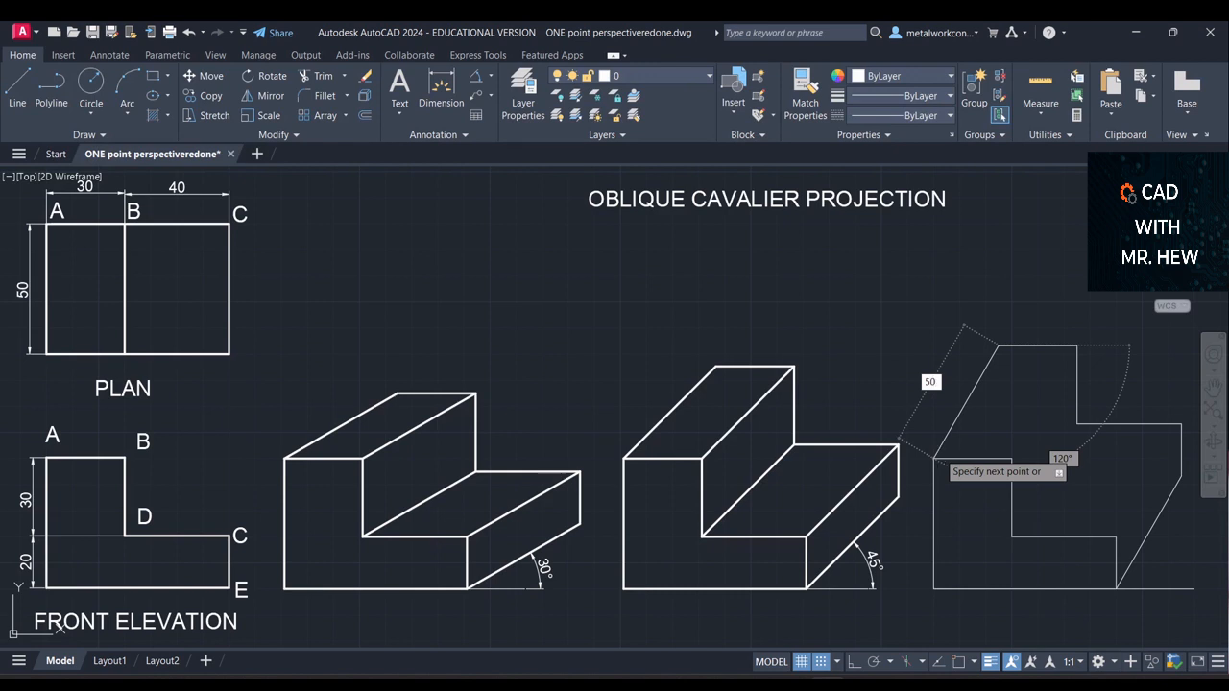
pyautogui.click(933, 458)
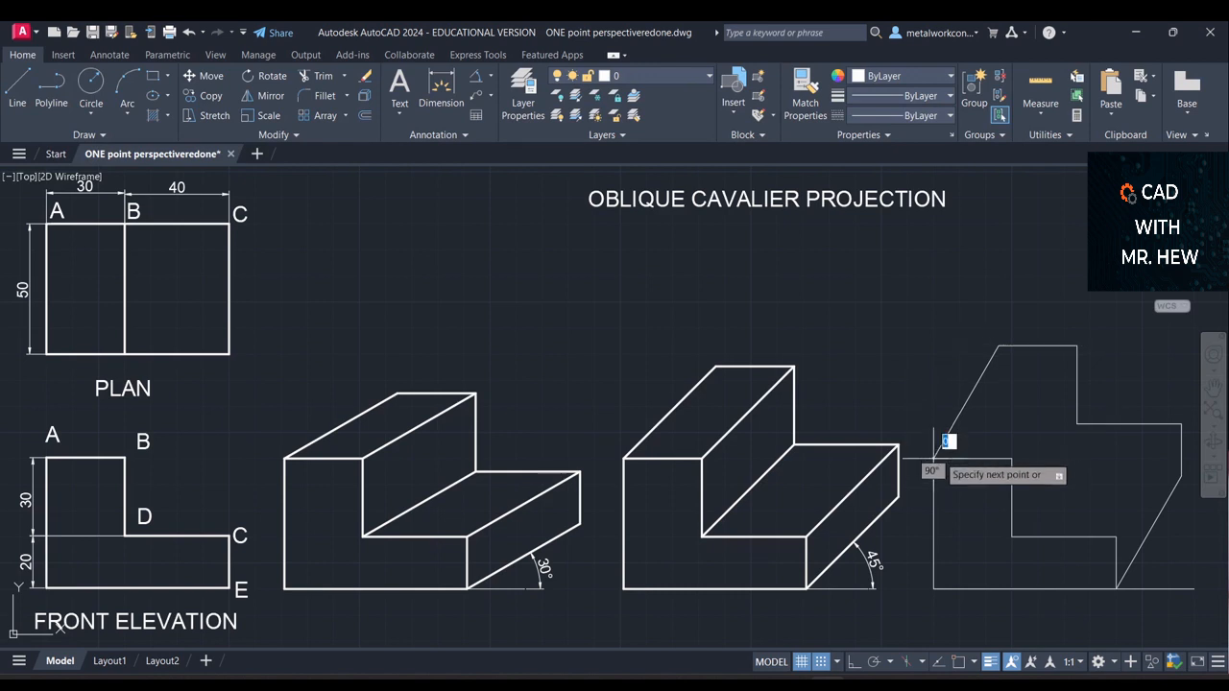
pyautogui.press('Escape')
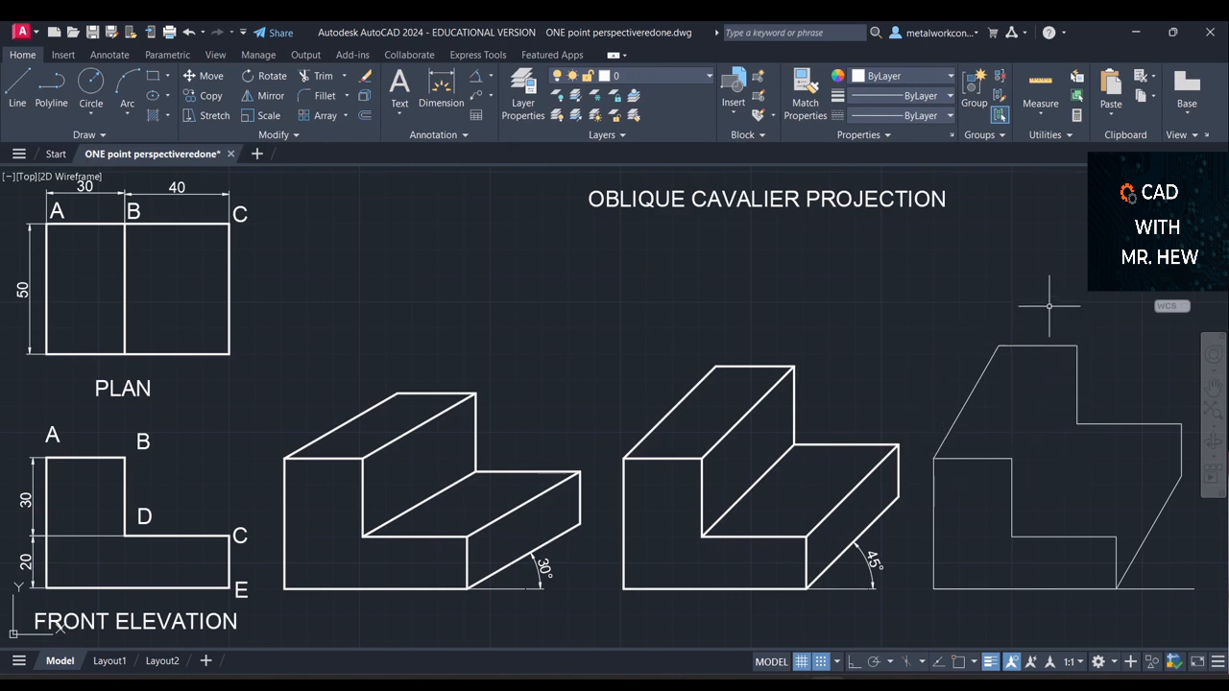
# Turn off grid snap and draw the top receding edge from the front face's top-right corner to the matching rear corner
pyautogui.press('space')
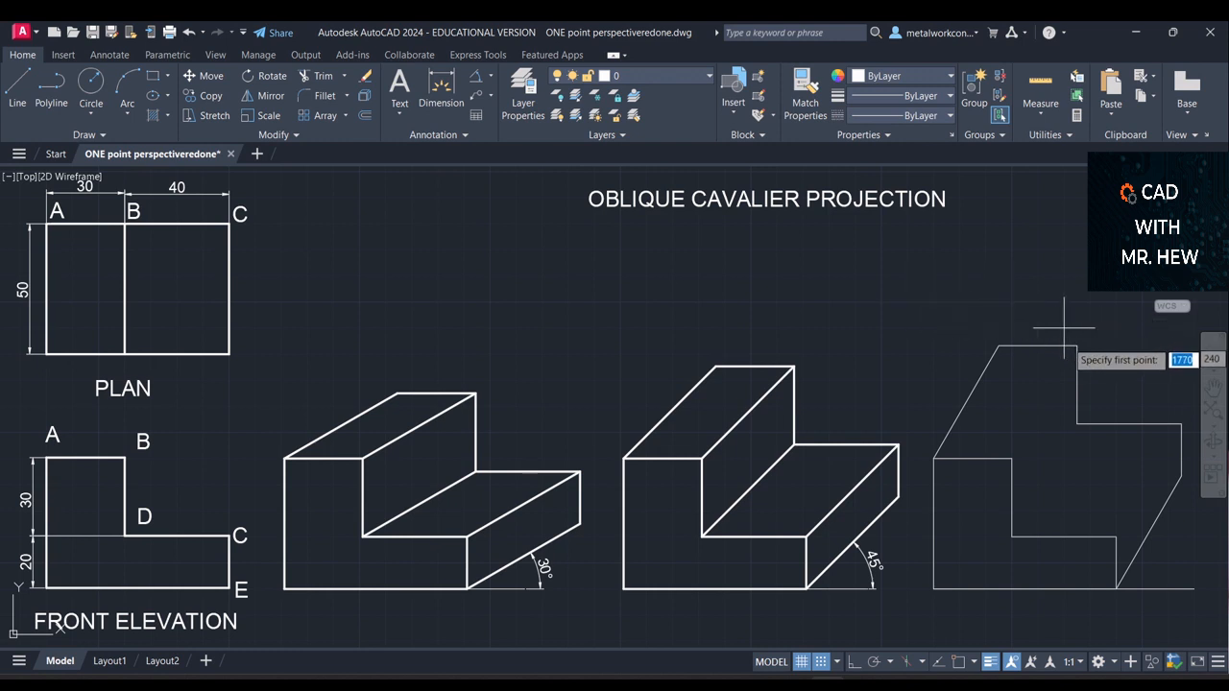
pyautogui.click(825, 663)
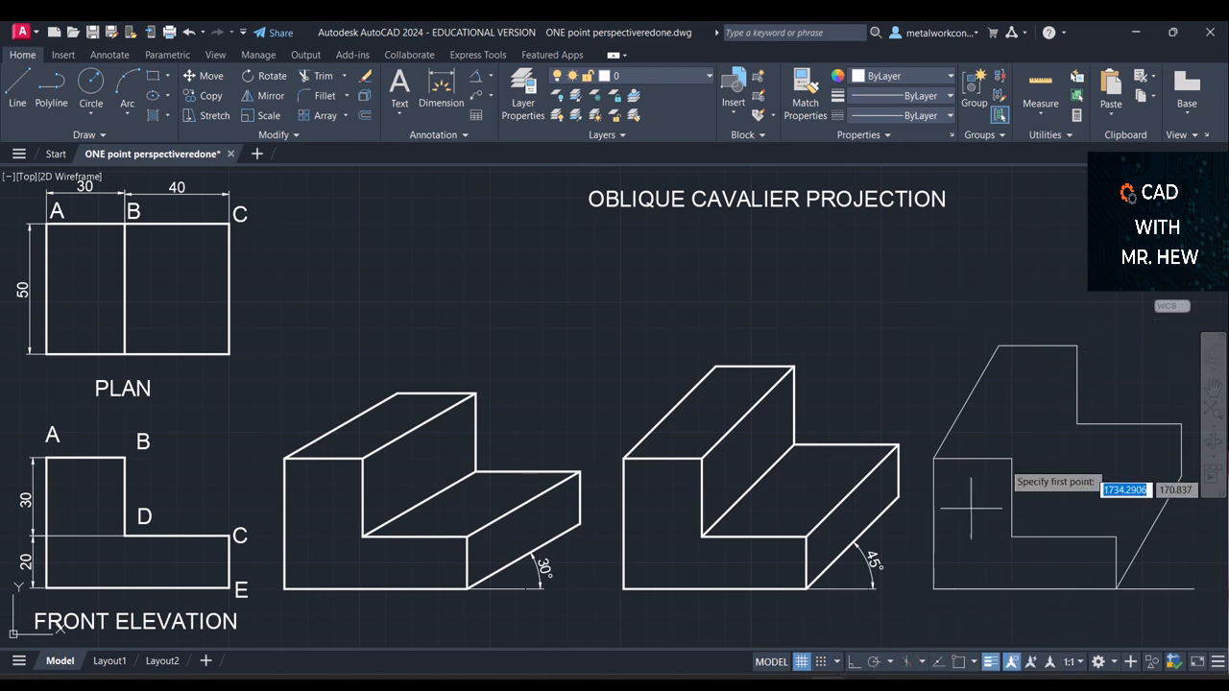
pyautogui.click(1011, 458)
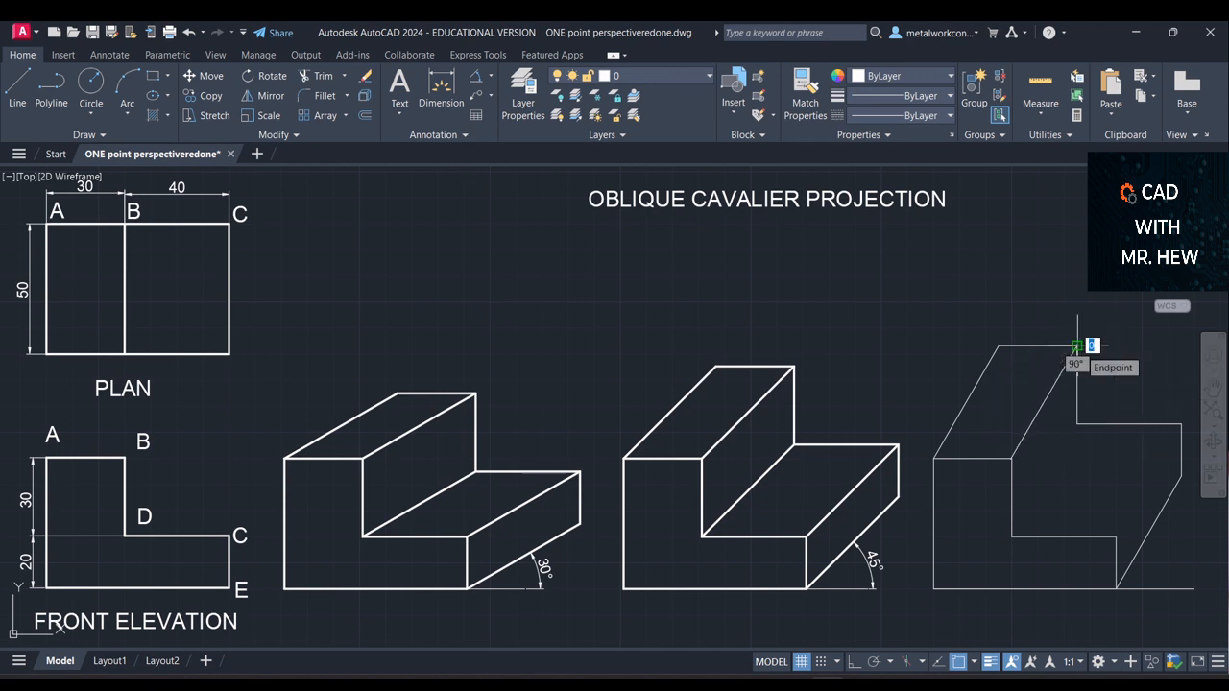
pyautogui.click(1077, 345)
pyautogui.press('Return')
# Draw the third block's two lower-step receding edges, joining the inner corners and the upper right corners of the step
pyautogui.press('Return')
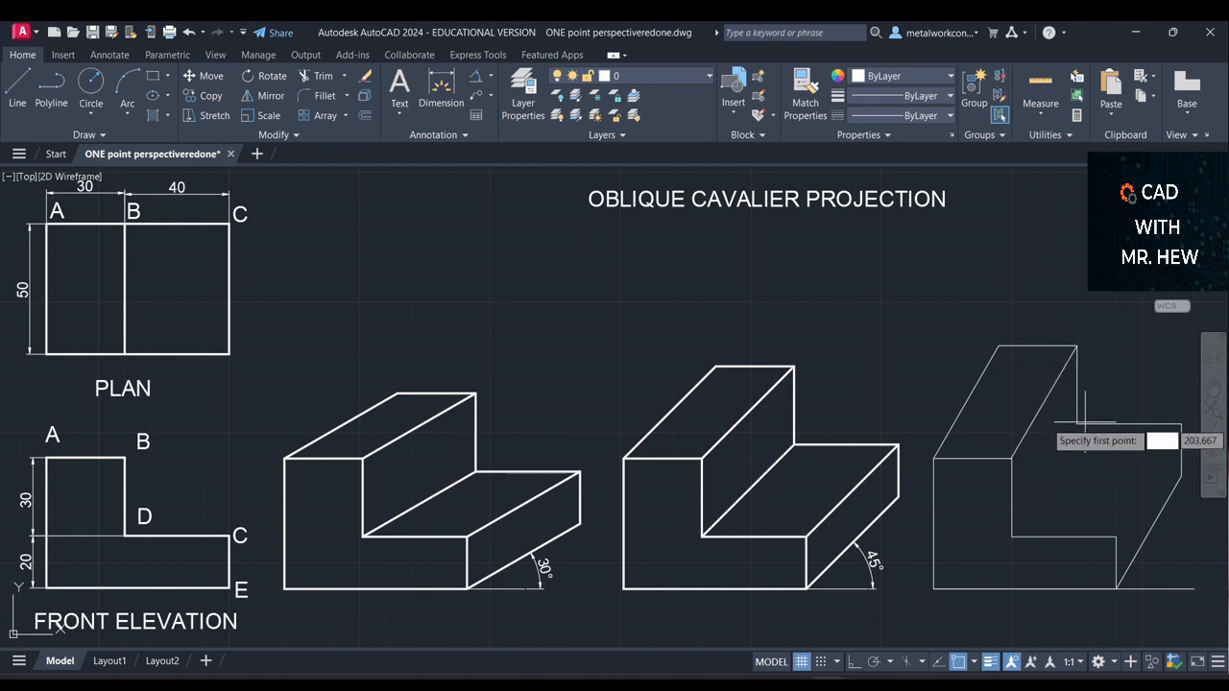
pyautogui.click(1077, 424)
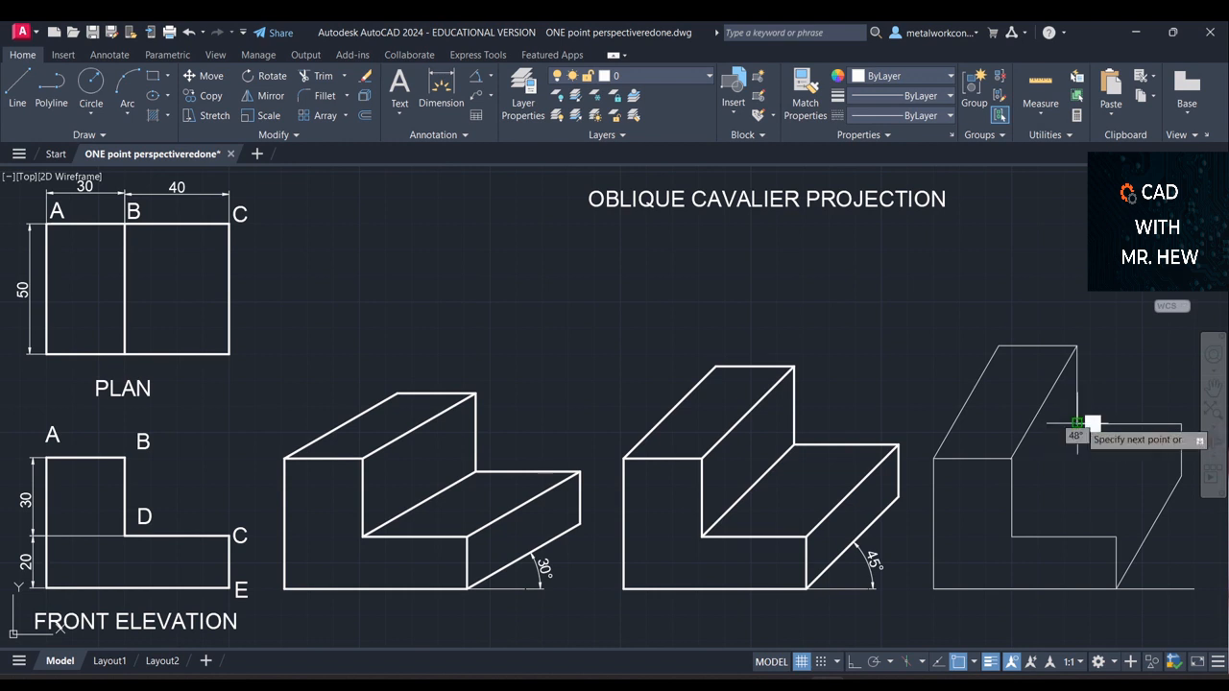
pyautogui.click(1012, 536)
pyautogui.press('Return')
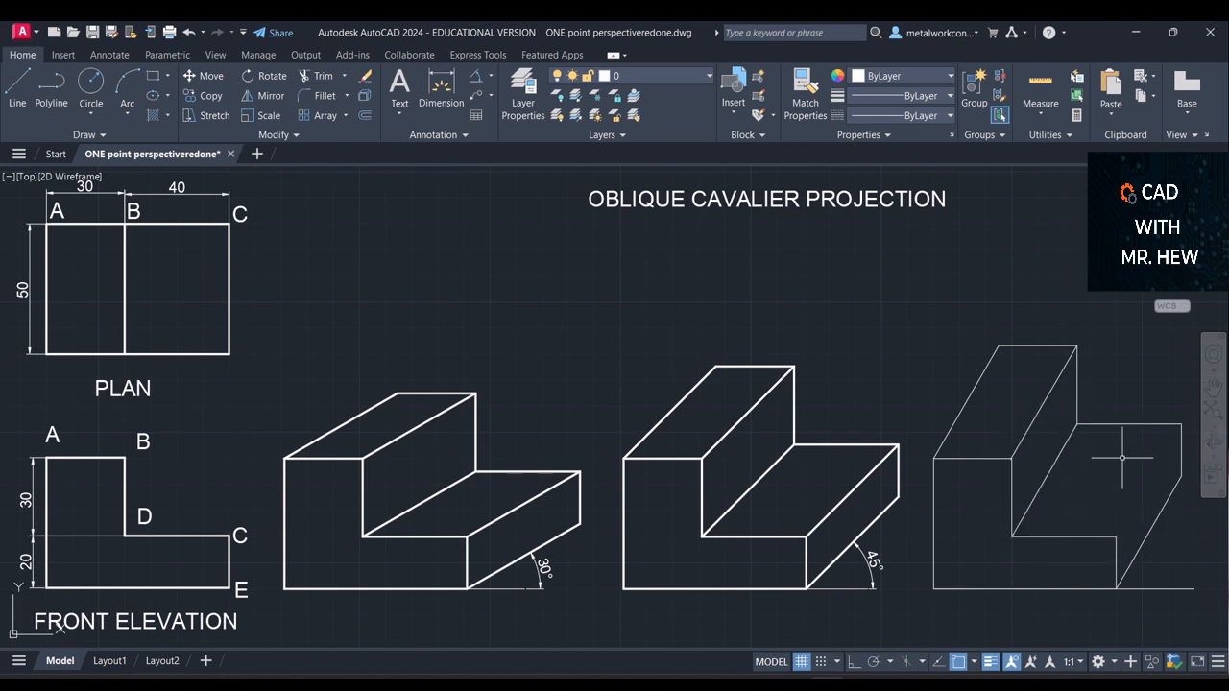
pyautogui.press('Return')
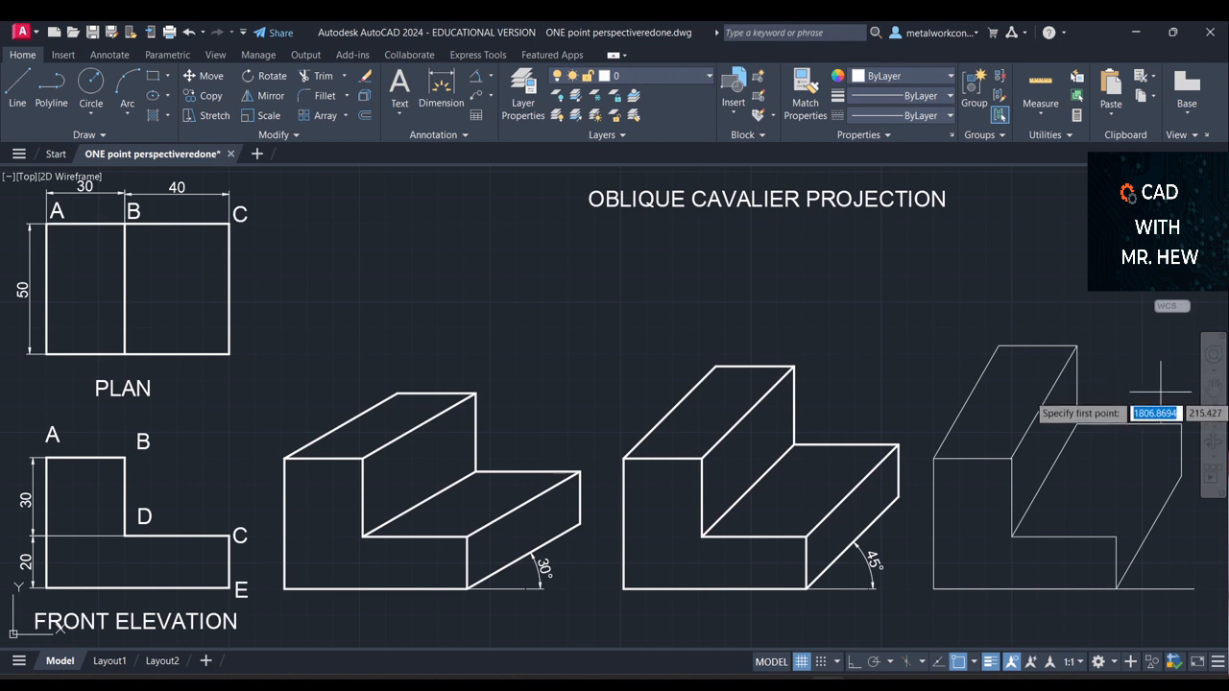
pyautogui.click(1181, 471)
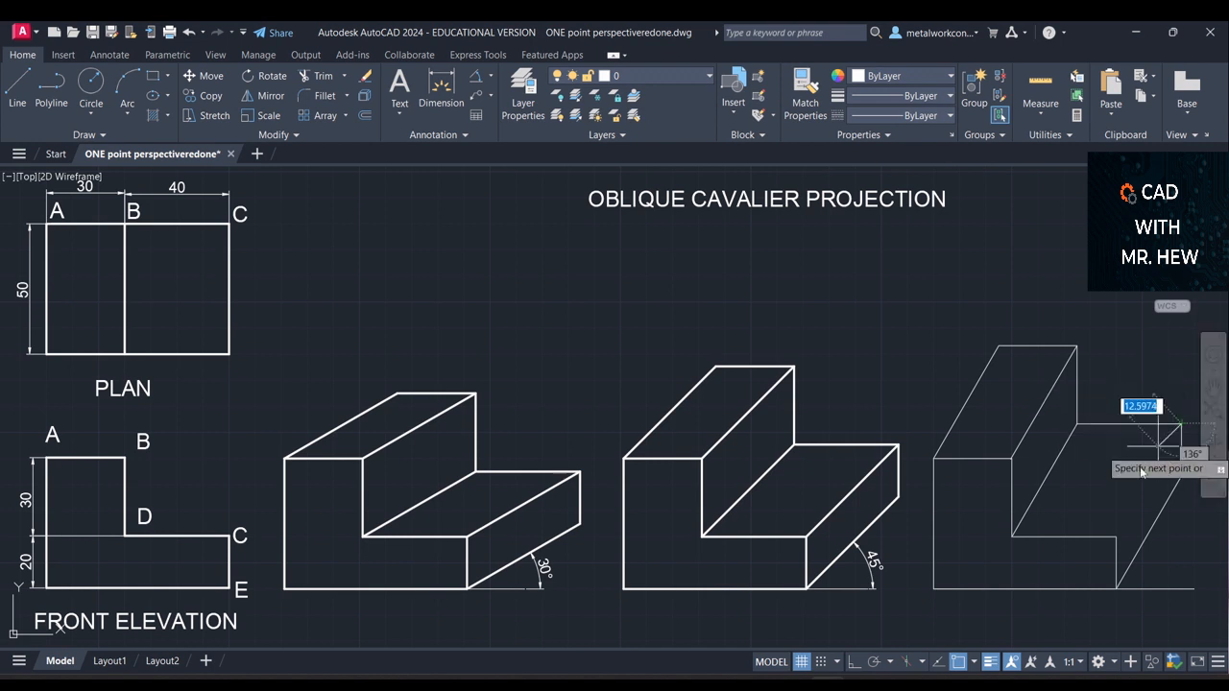
pyautogui.click(1115, 537)
pyautogui.press('Return')
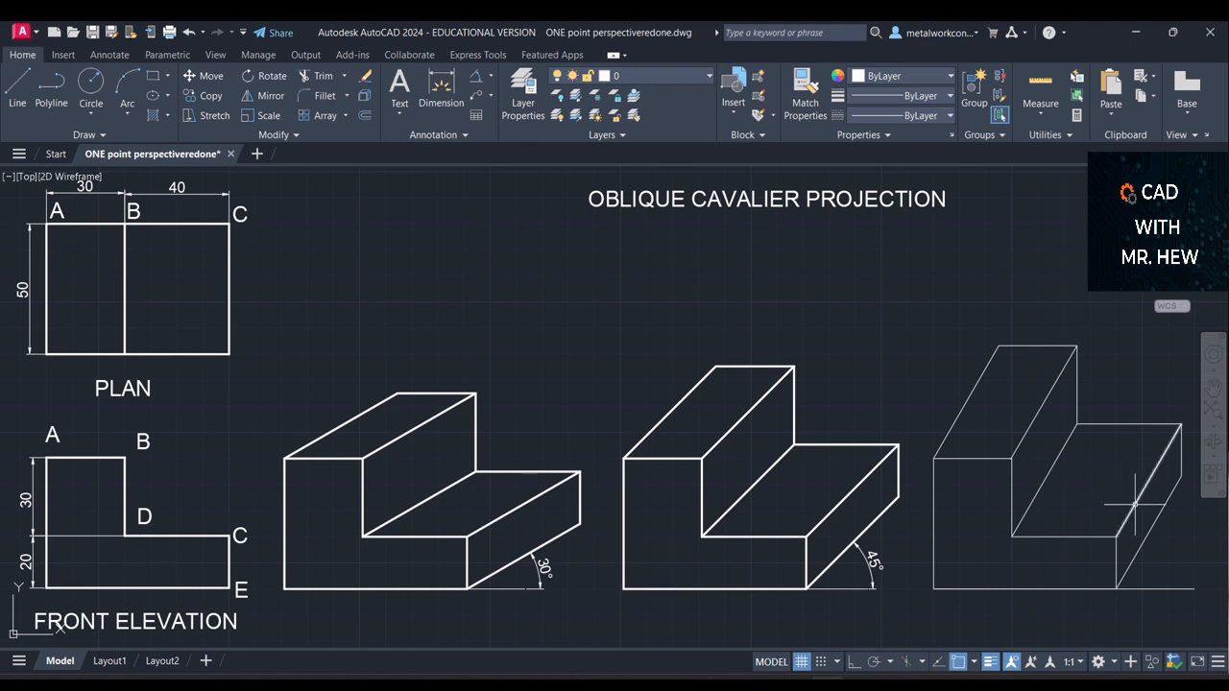
# Make outline the current layer and trace all six edges of the third block's L-shaped front face
pyautogui.click(540, 571)
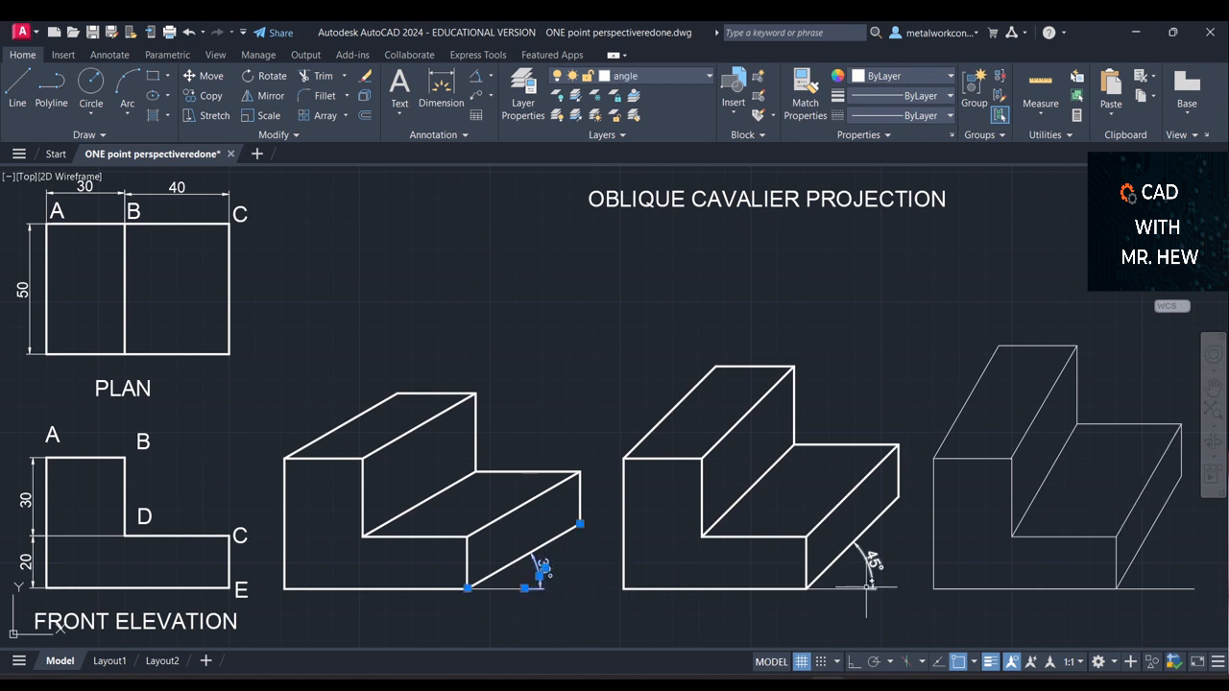
pyautogui.press('Escape')
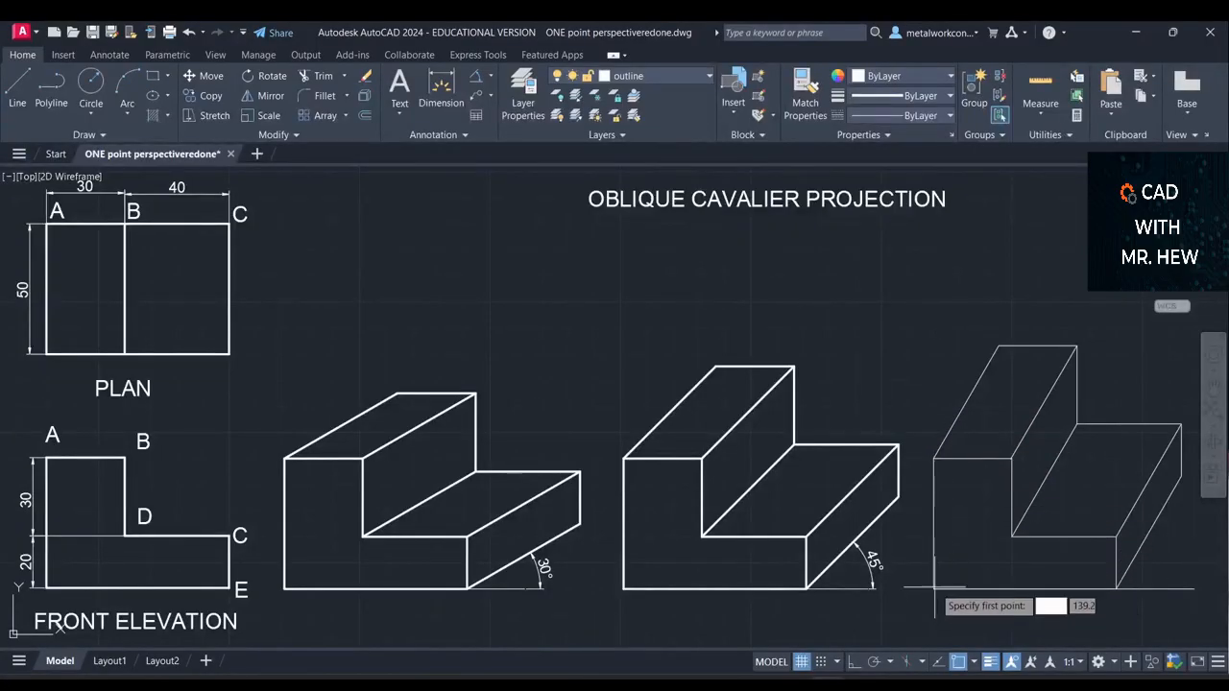
pyautogui.click(933, 589)
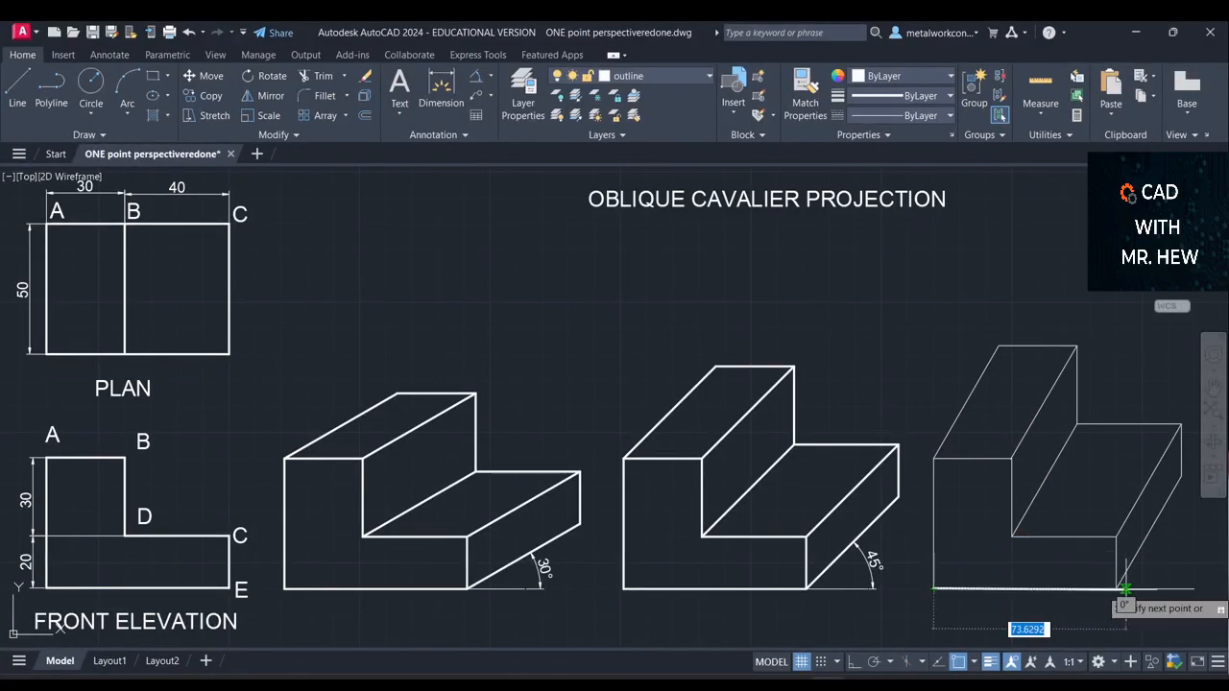
pyautogui.click(1117, 590)
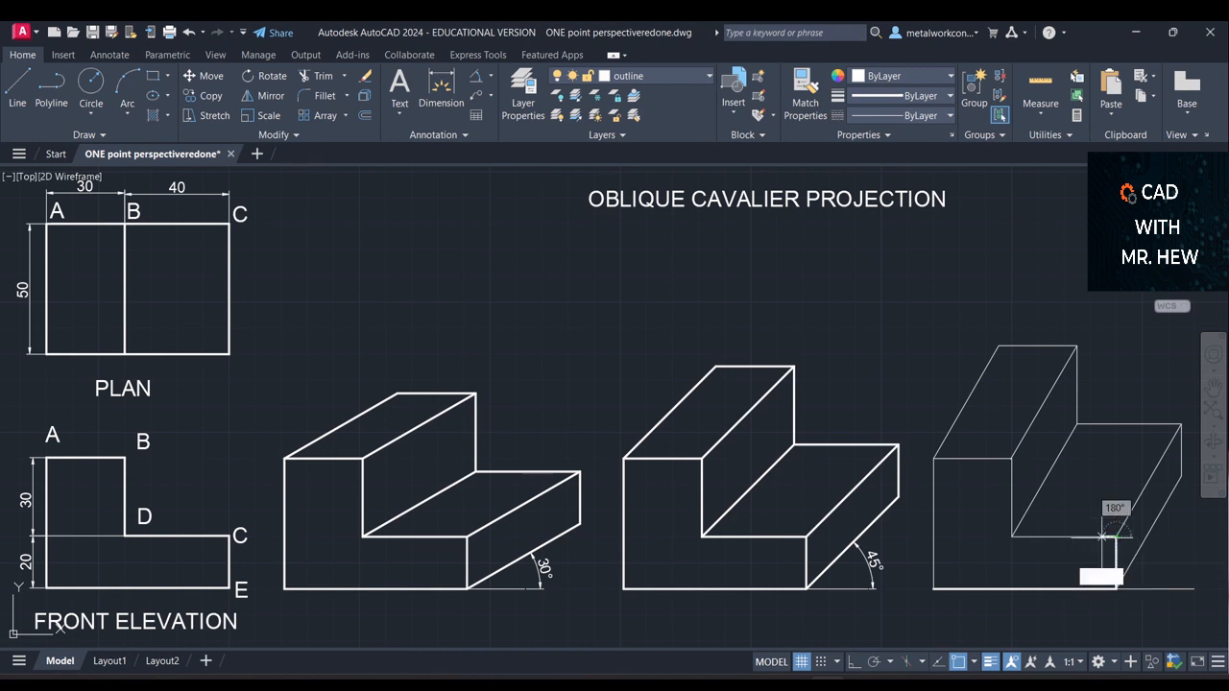
pyautogui.click(1116, 537)
pyautogui.click(1011, 537)
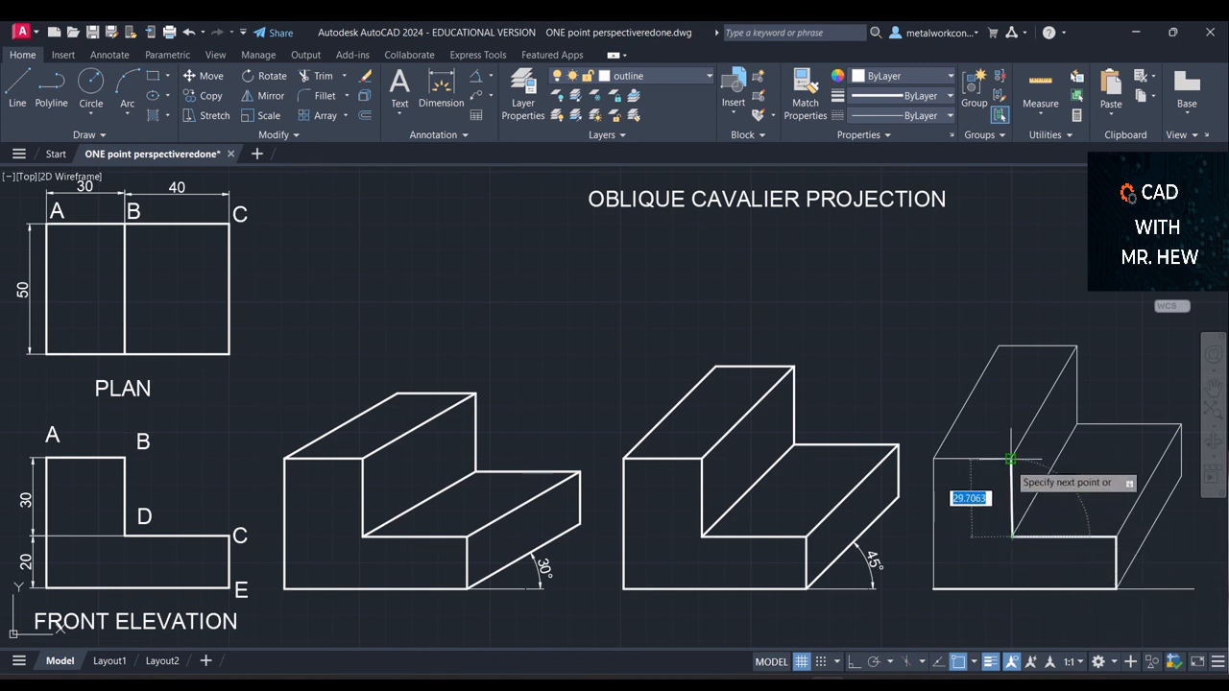
pyautogui.click(1011, 459)
pyautogui.click(934, 459)
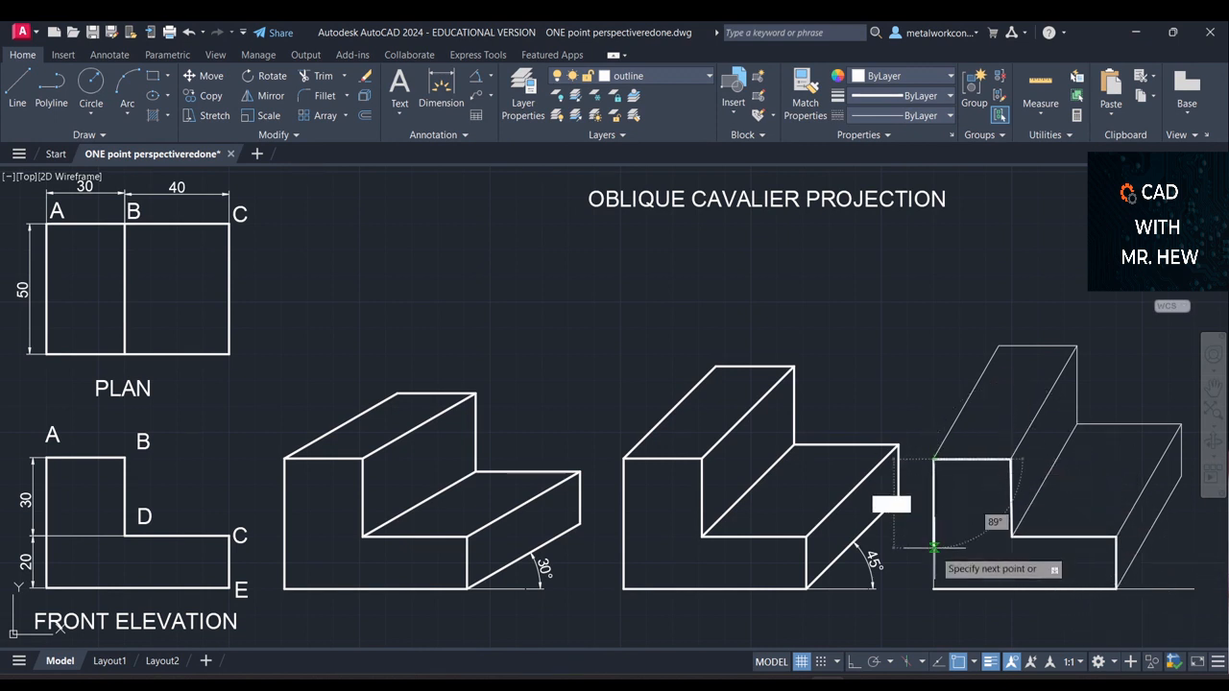
pyautogui.click(933, 588)
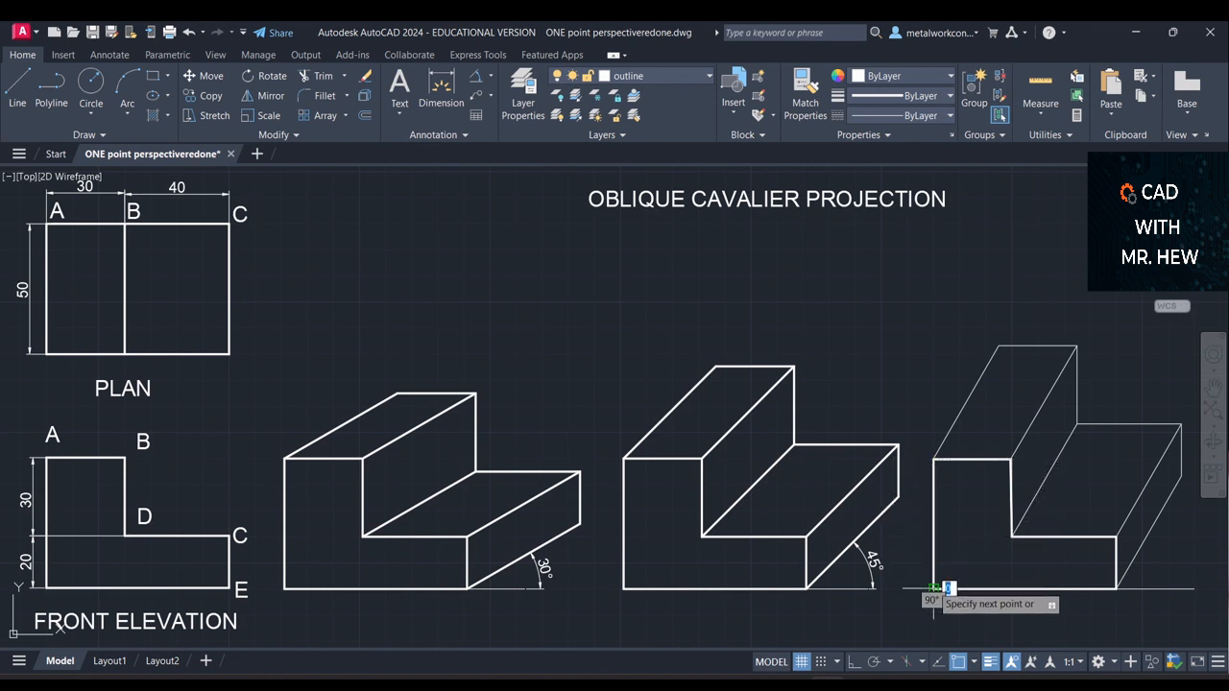
pyautogui.press('Return')
# Trace the third block's right end face: its lower receding edge, rear vertical edge and upper receding edge
pyautogui.press('Return')
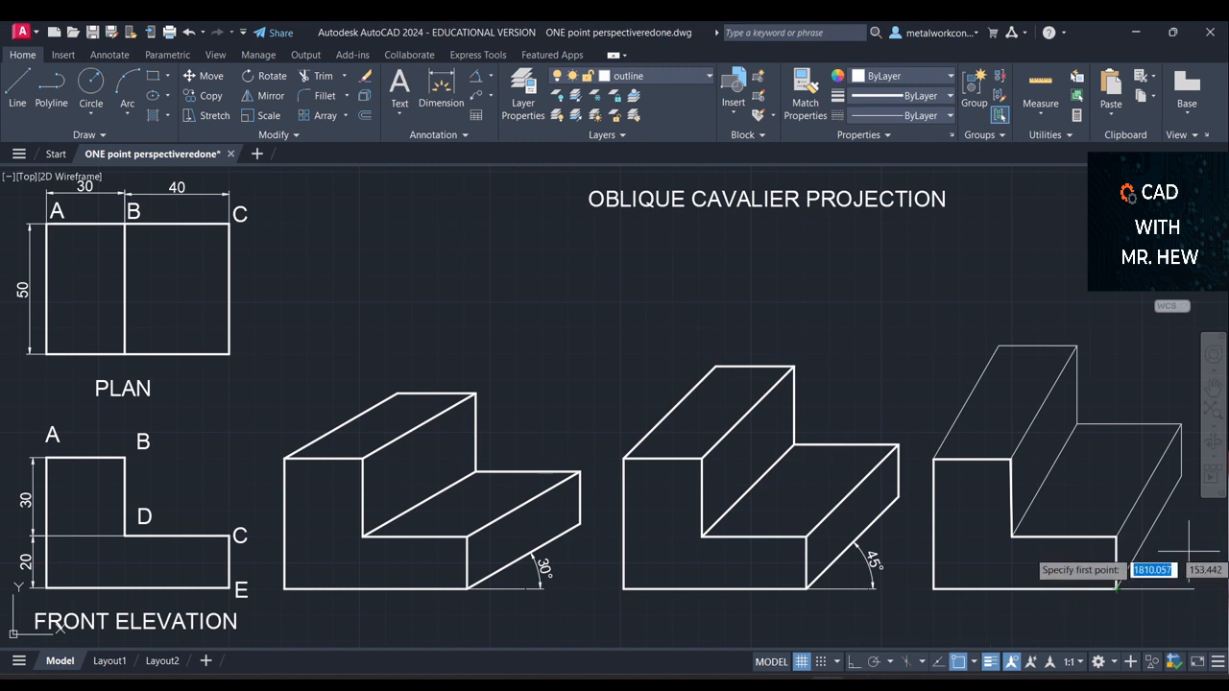
pyautogui.click(1115, 587)
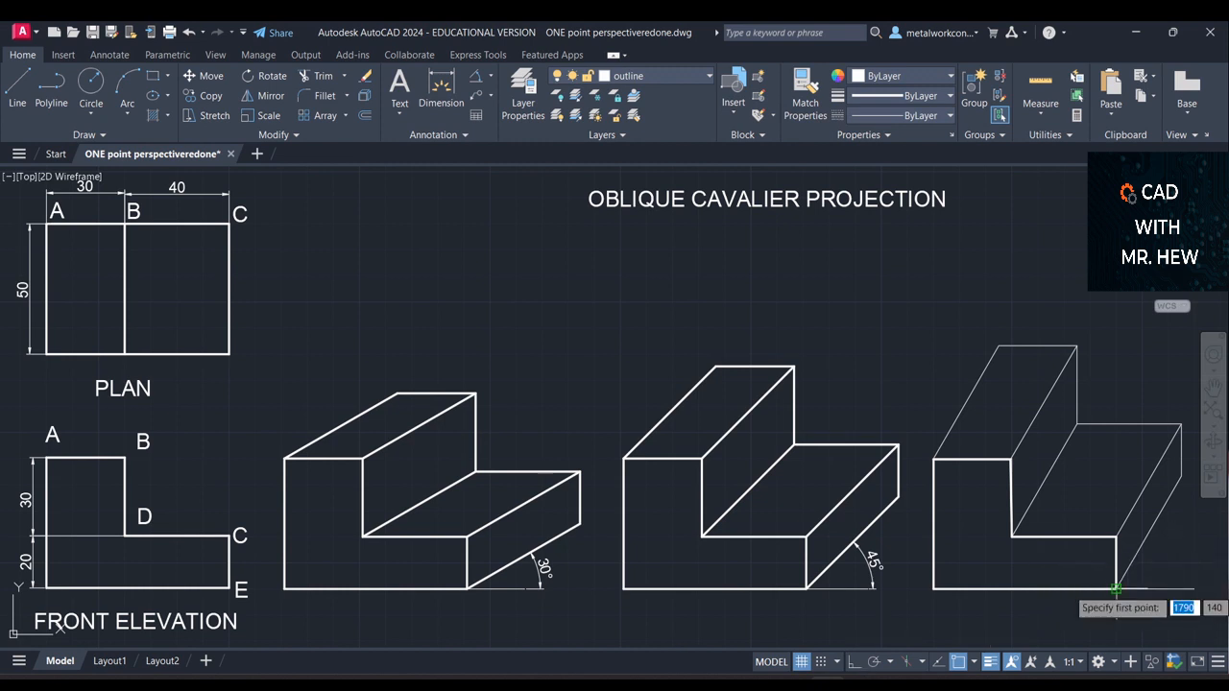
pyautogui.click(1181, 472)
pyautogui.press('Return')
pyautogui.click(1181, 423)
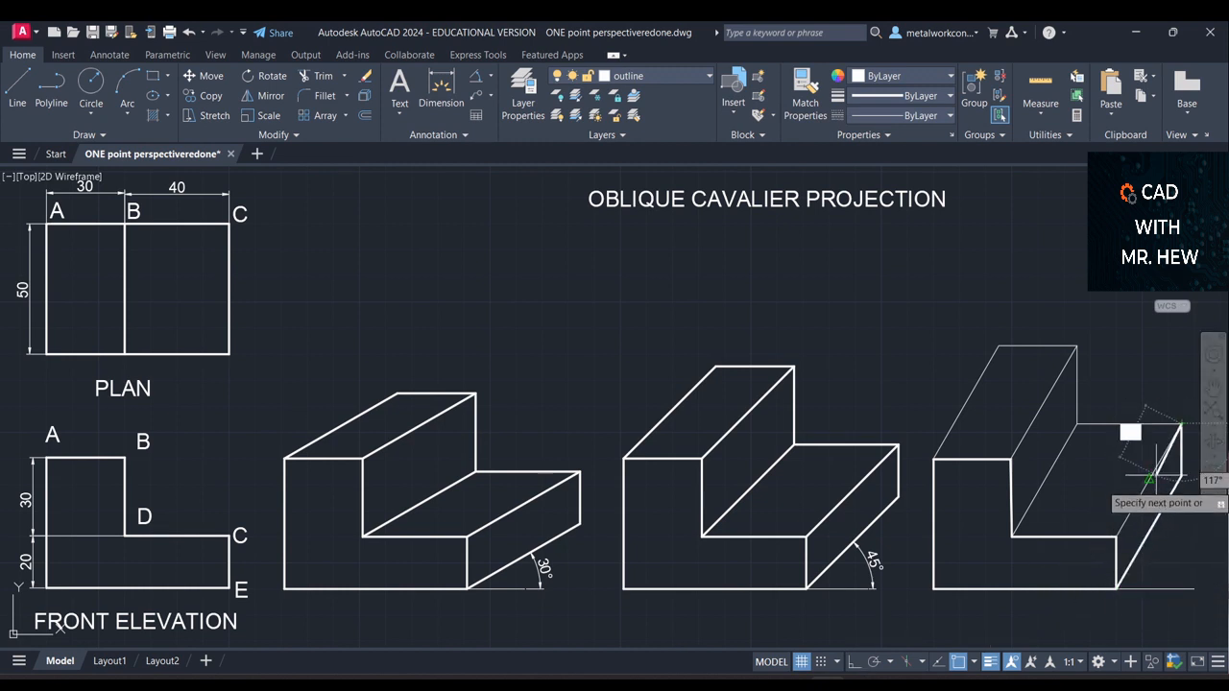
pyautogui.click(1116, 536)
pyautogui.press('Return')
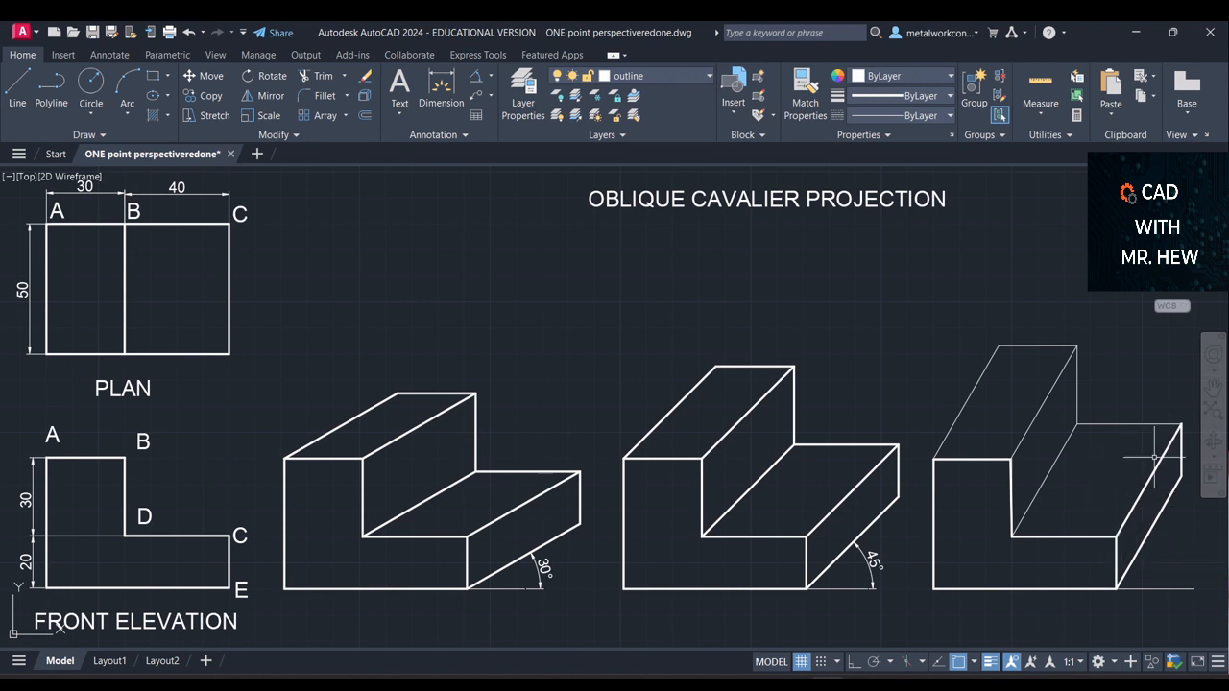
# Trace the third block's rear edges along the lower step, up the riser and across the top
pyautogui.press('Return')
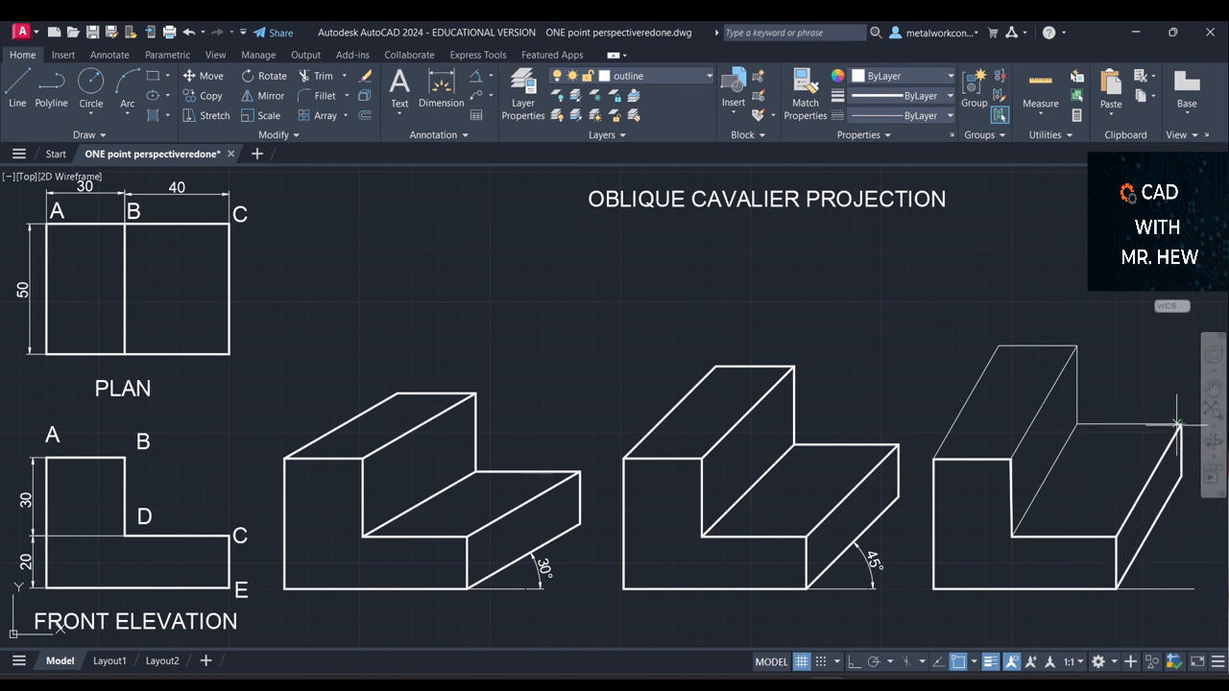
pyautogui.click(1181, 424)
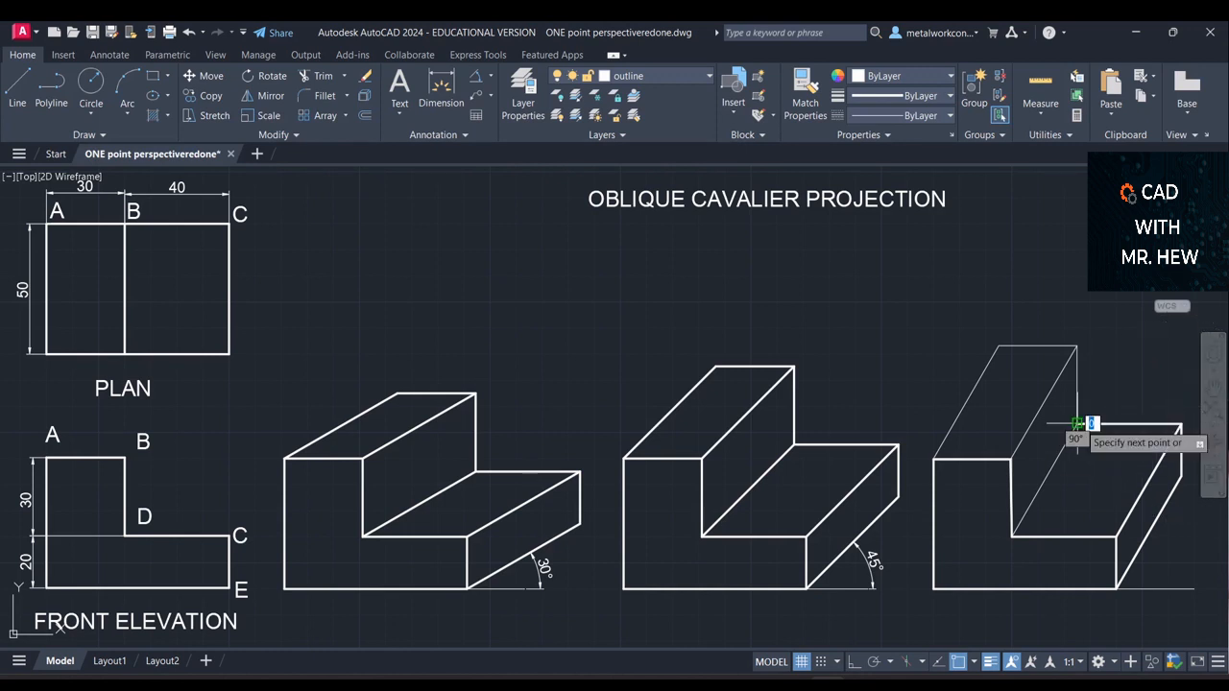
pyautogui.click(1077, 423)
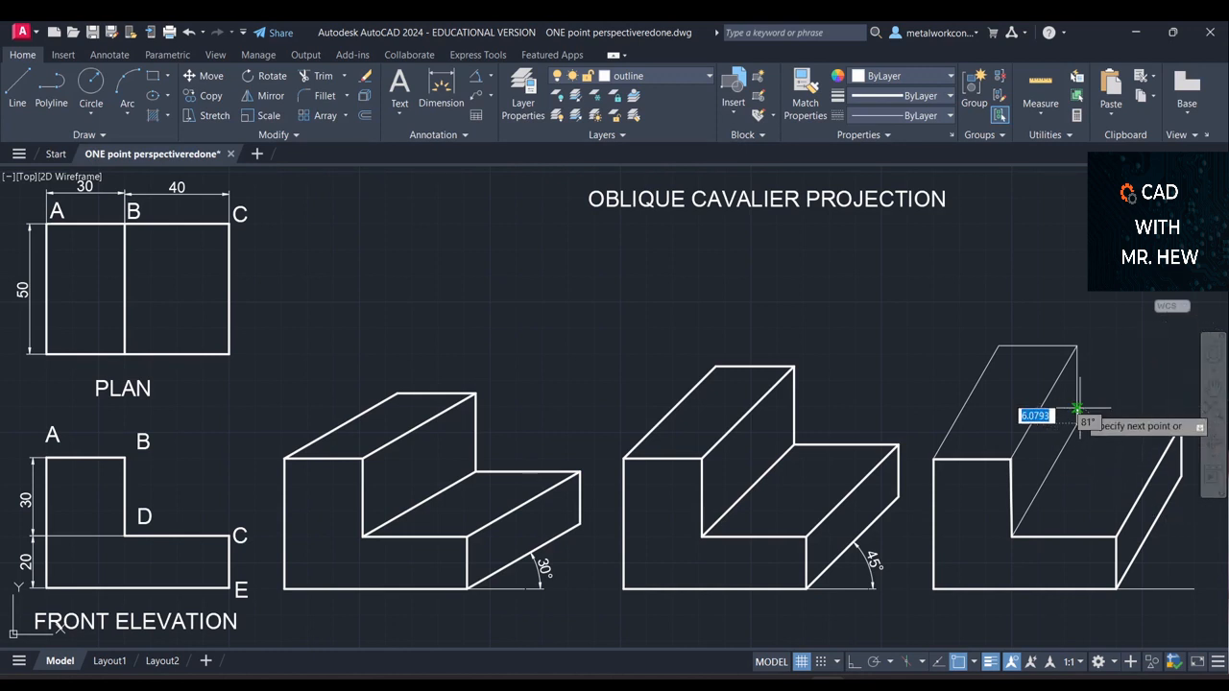
pyautogui.click(1077, 345)
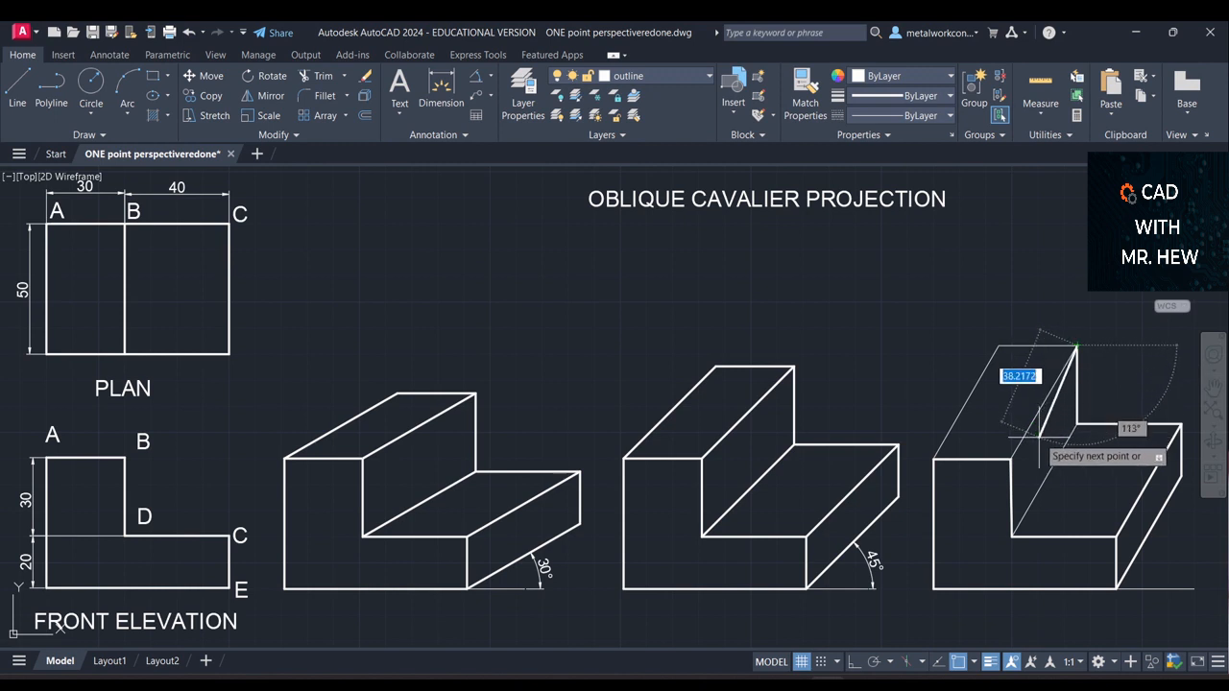
pyautogui.click(998, 346)
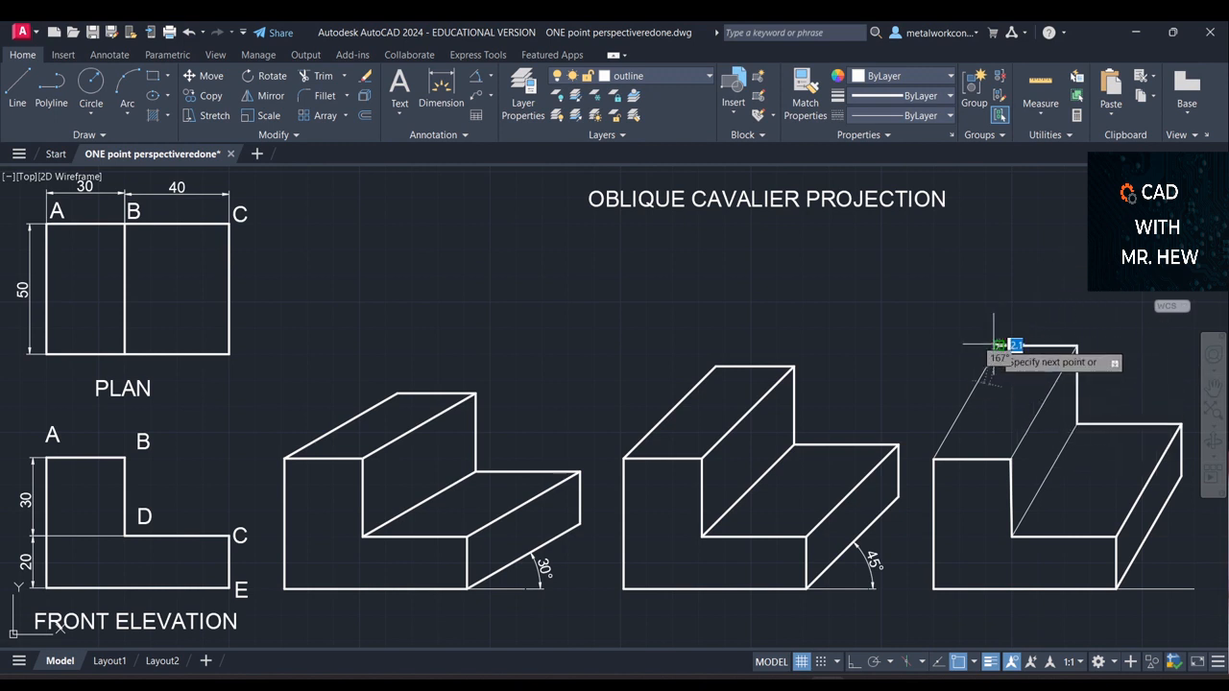
pyautogui.press('Escape')
# Trace the third block's top-left receding edge from the rear corner to the front face's upper-left corner
pyautogui.press('space')
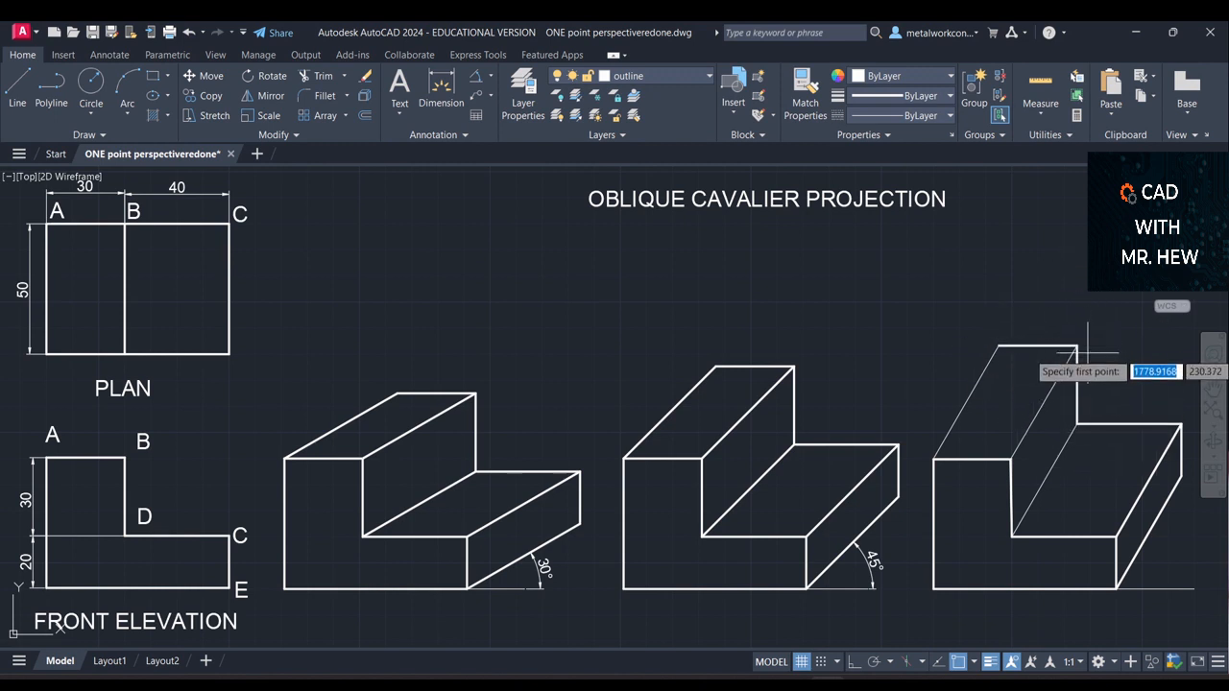
pyautogui.click(999, 345)
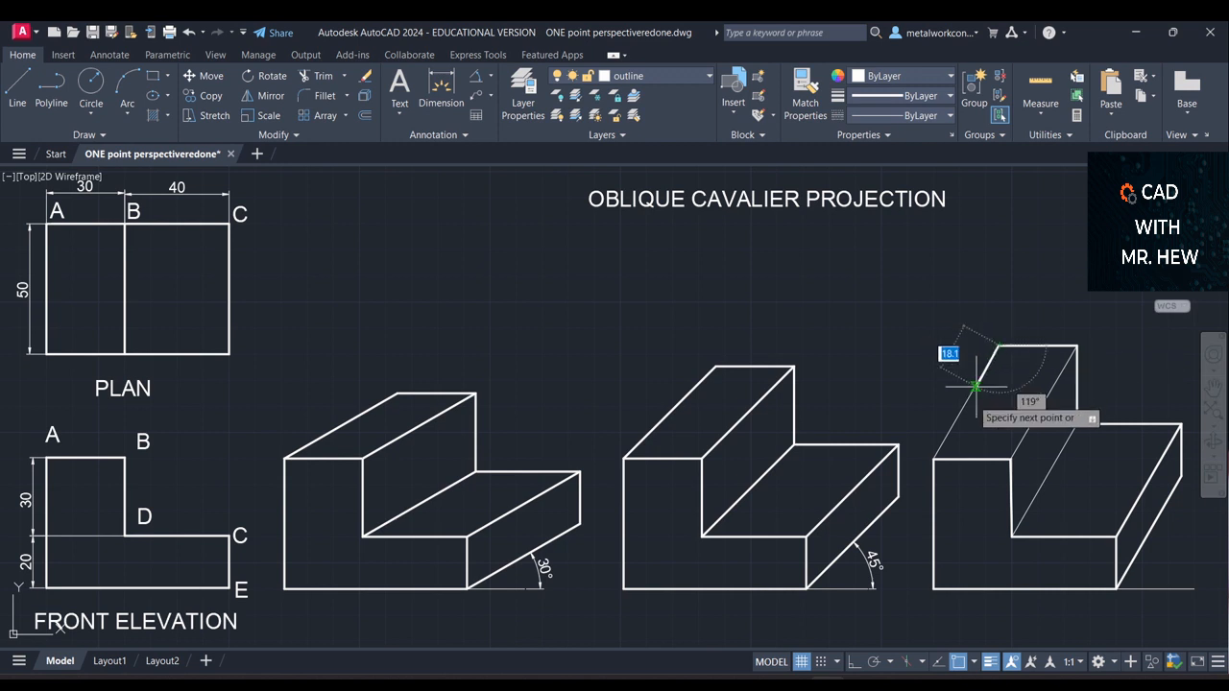
pyautogui.click(934, 458)
pyautogui.press('Escape')
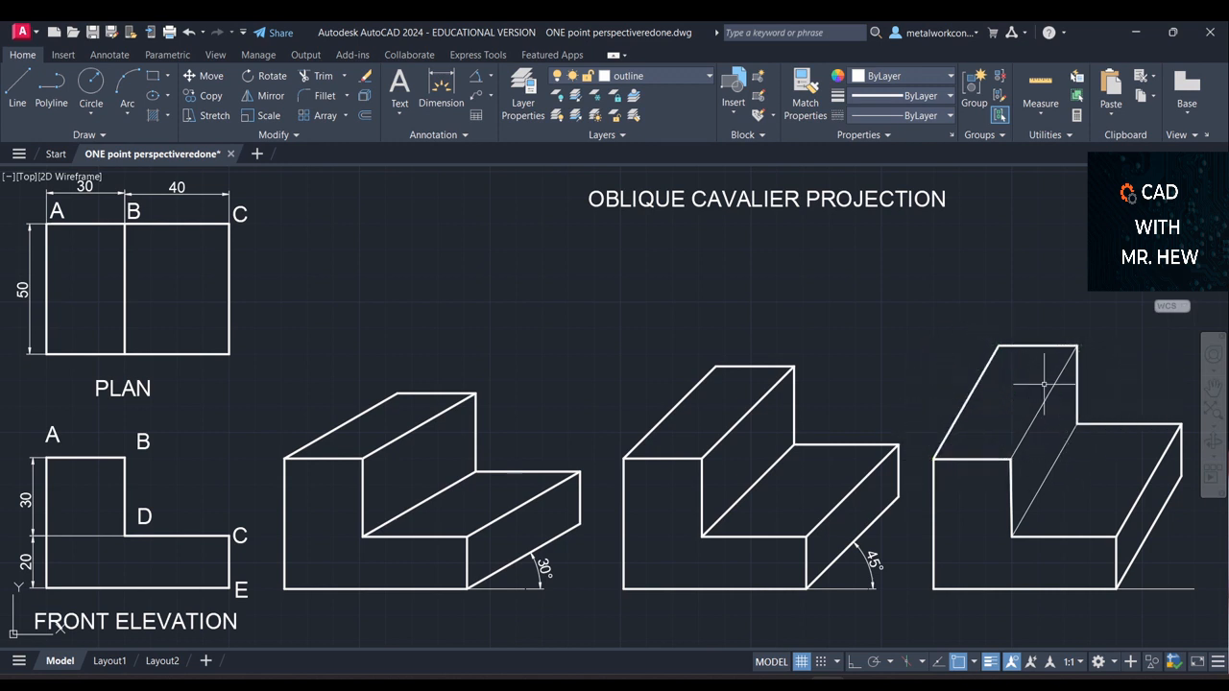
pyautogui.click(1078, 346)
pyautogui.press('Escape')
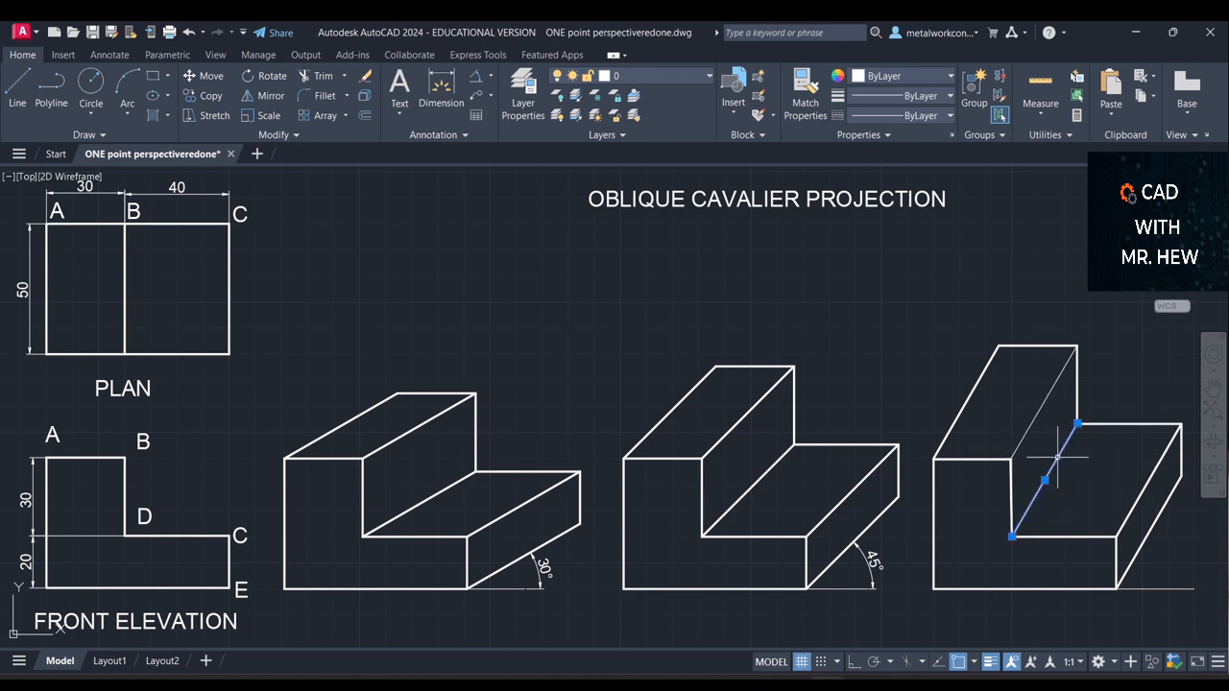
pyautogui.click(1044, 403)
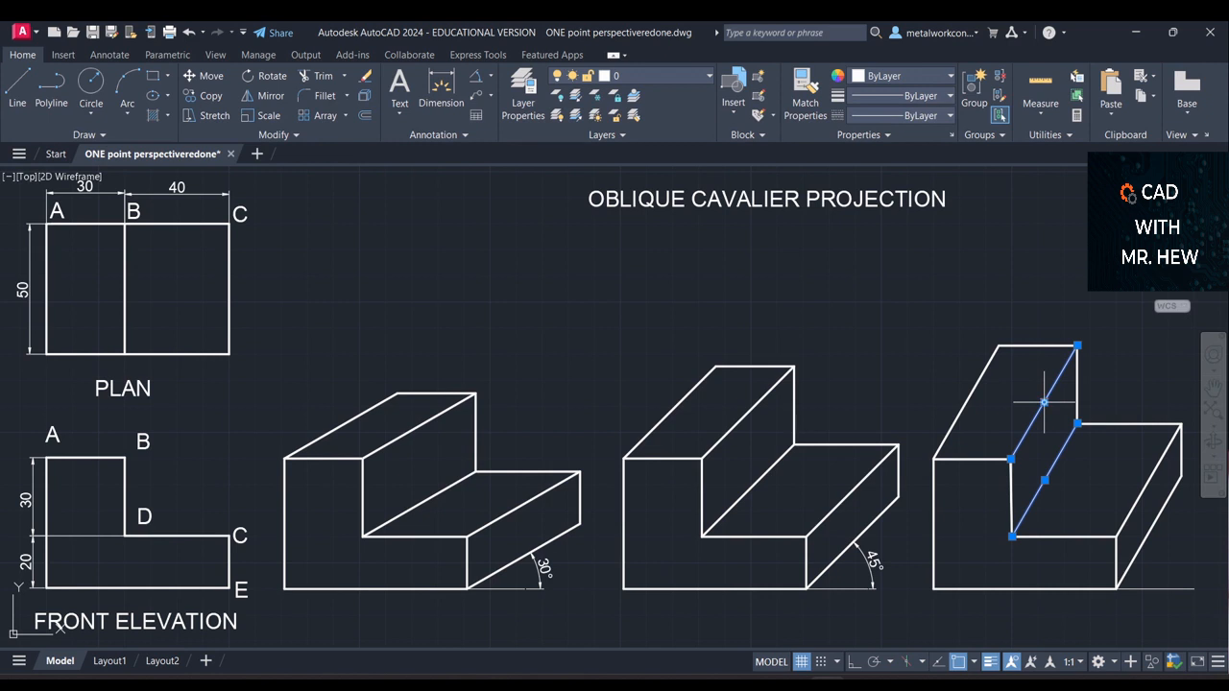
pyautogui.press('Escape')
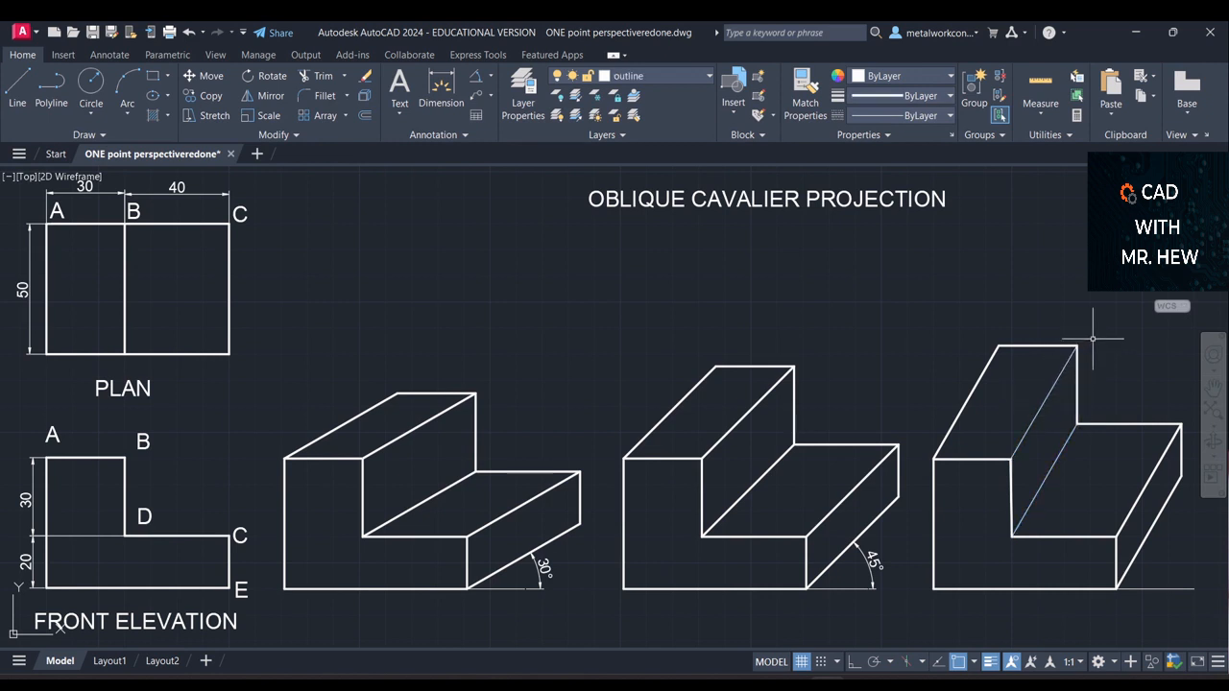
# Trace the third block's two remaining receding edges, at the top-right of the upright and the inner corner of the step
pyautogui.press('Return')
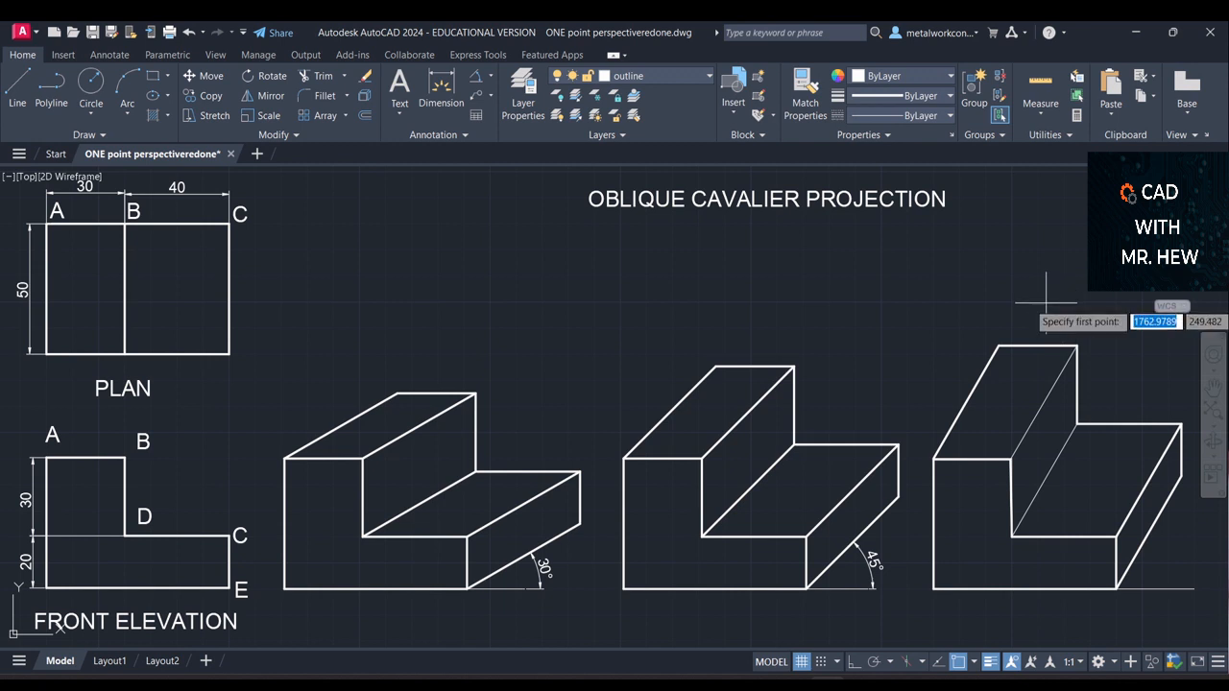
pyautogui.click(1078, 346)
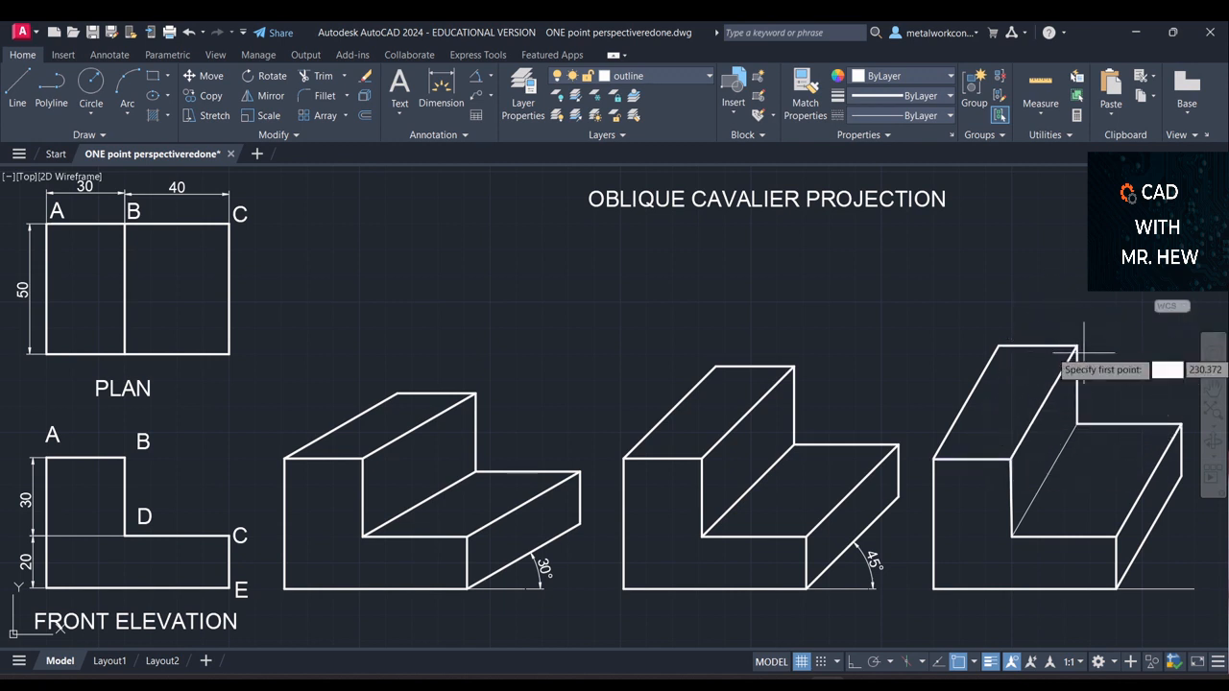
pyautogui.click(1077, 424)
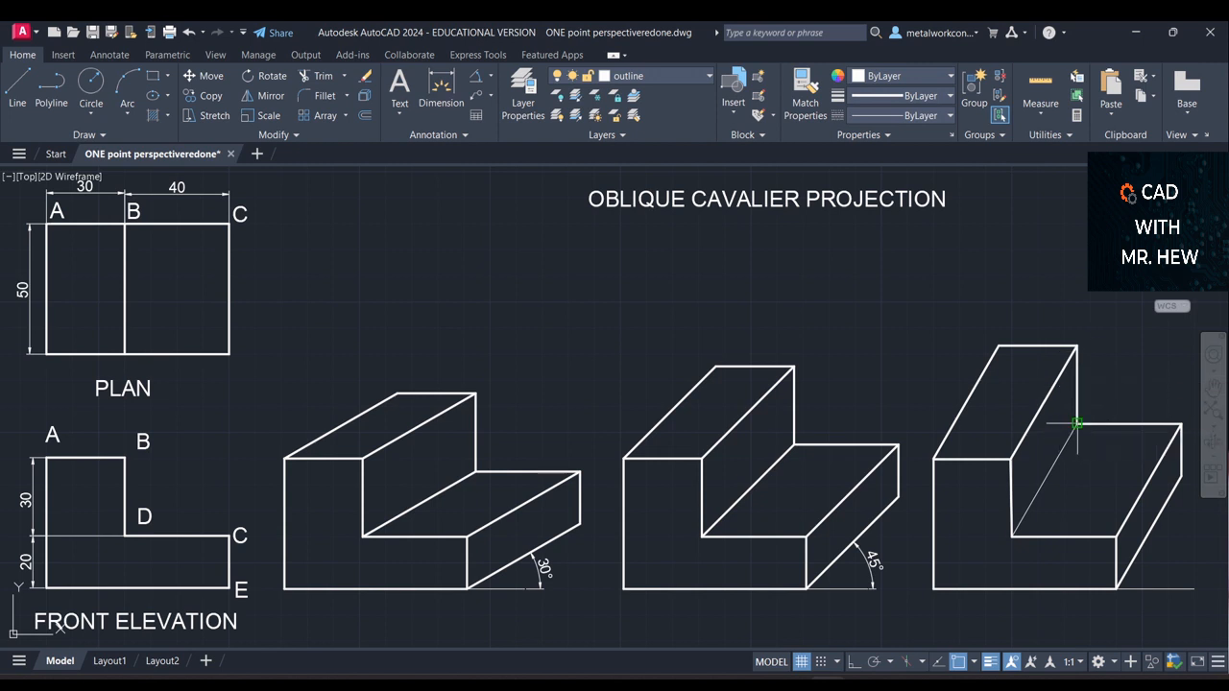
pyautogui.click(1012, 537)
pyautogui.press('Escape')
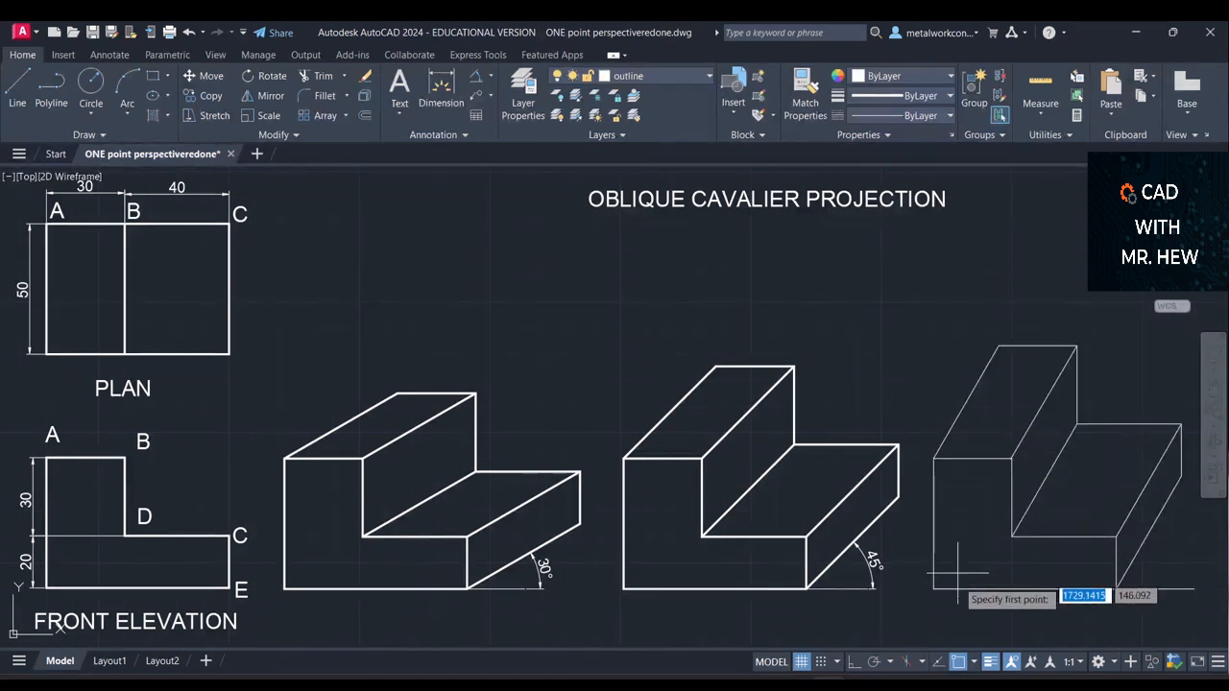
# Trace all six edges of the third block's L-shaped front face on the outline layer
pyautogui.click(933, 588)
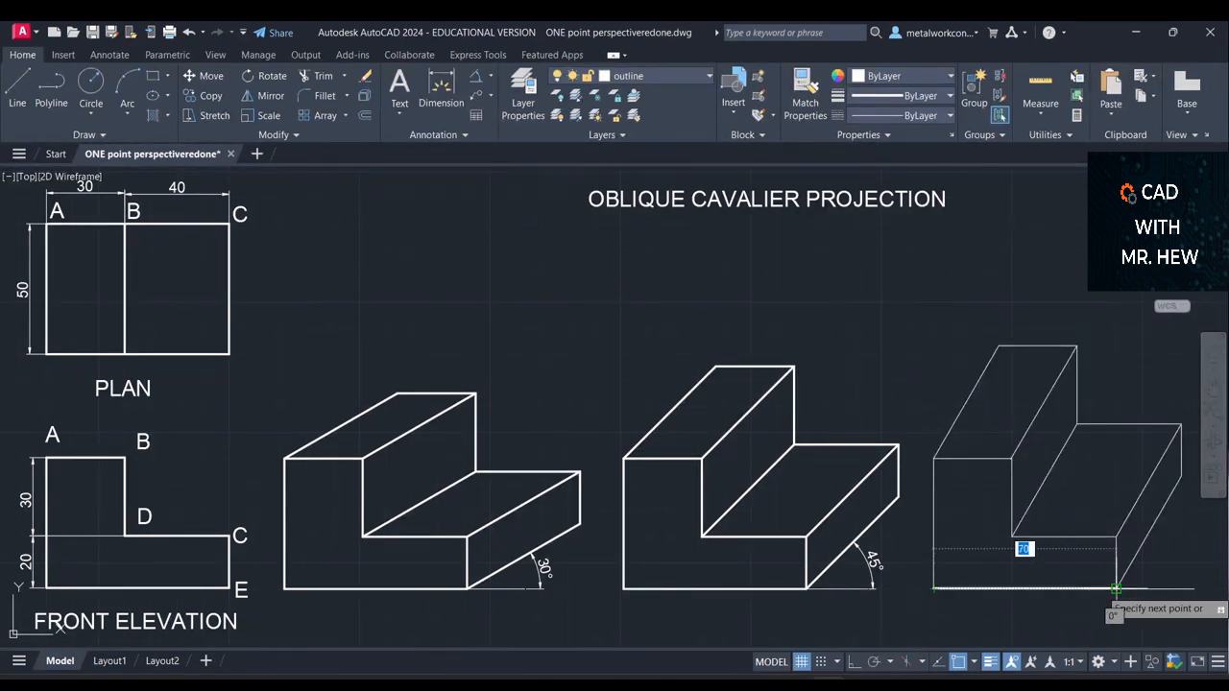
pyautogui.click(1116, 587)
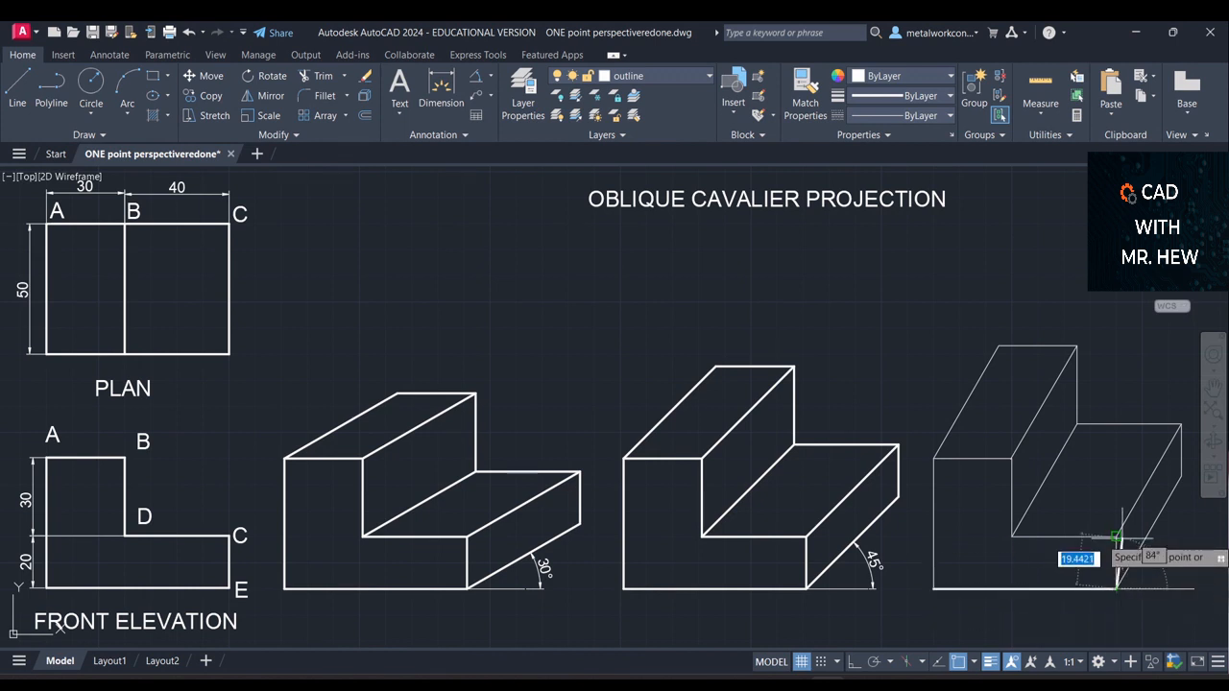
pyautogui.click(1117, 536)
pyautogui.click(1011, 536)
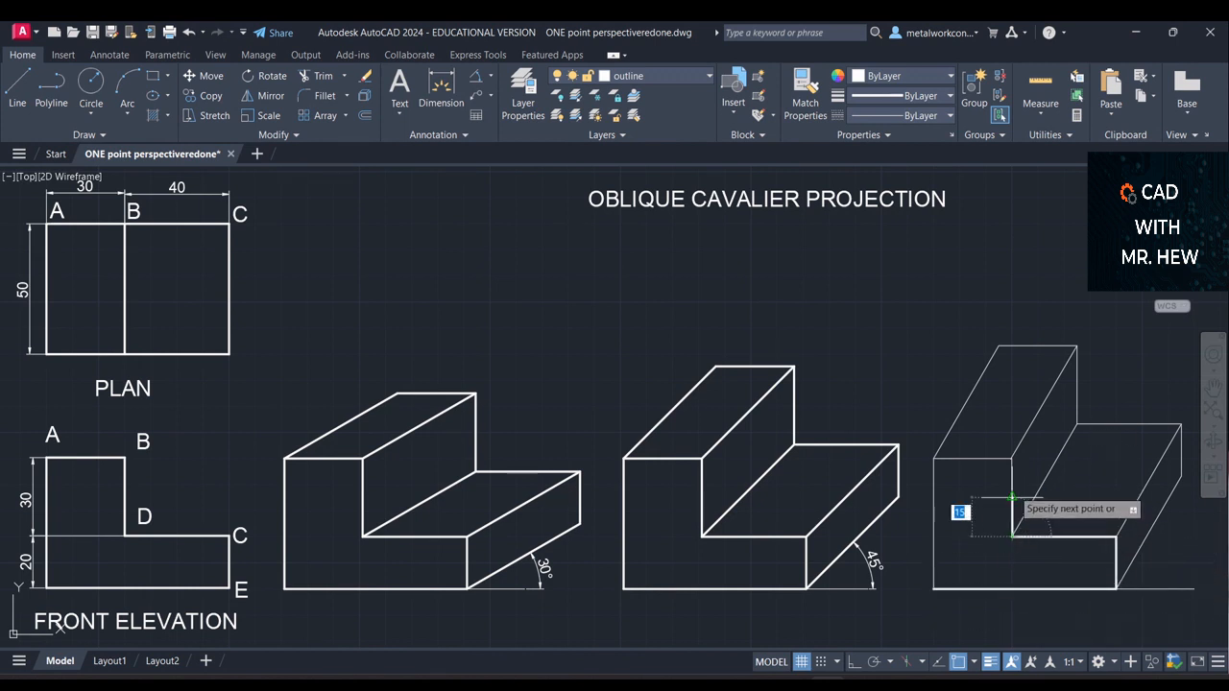
pyautogui.click(1011, 459)
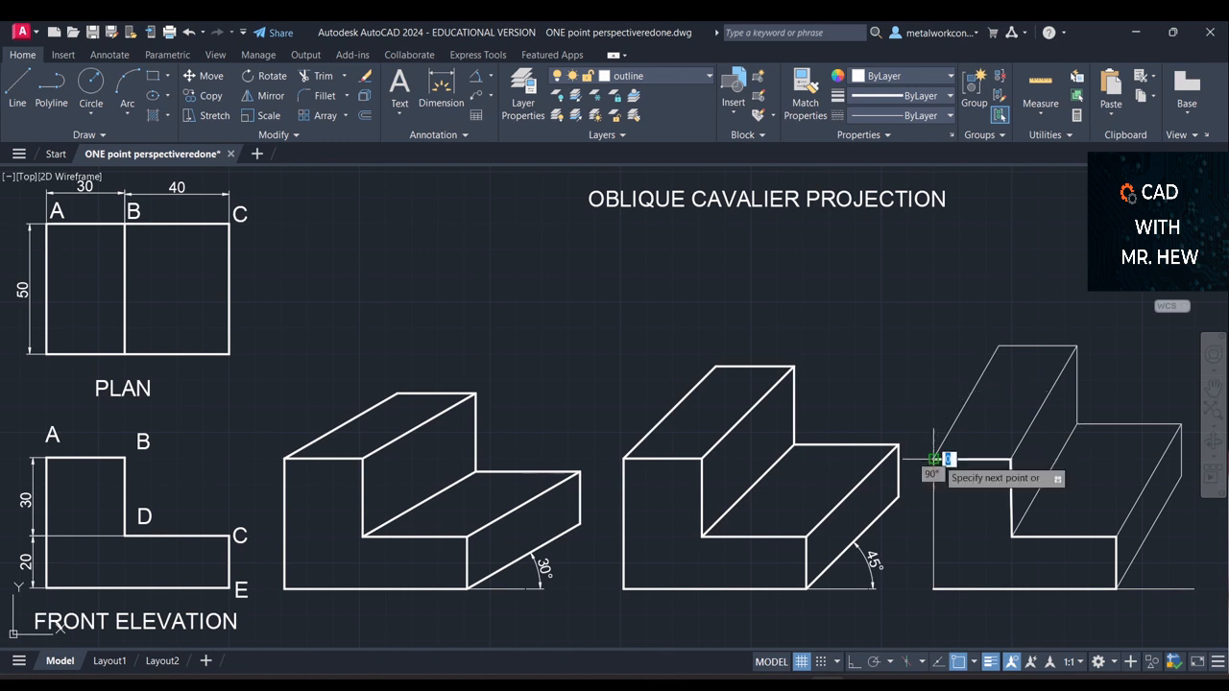
pyautogui.click(933, 459)
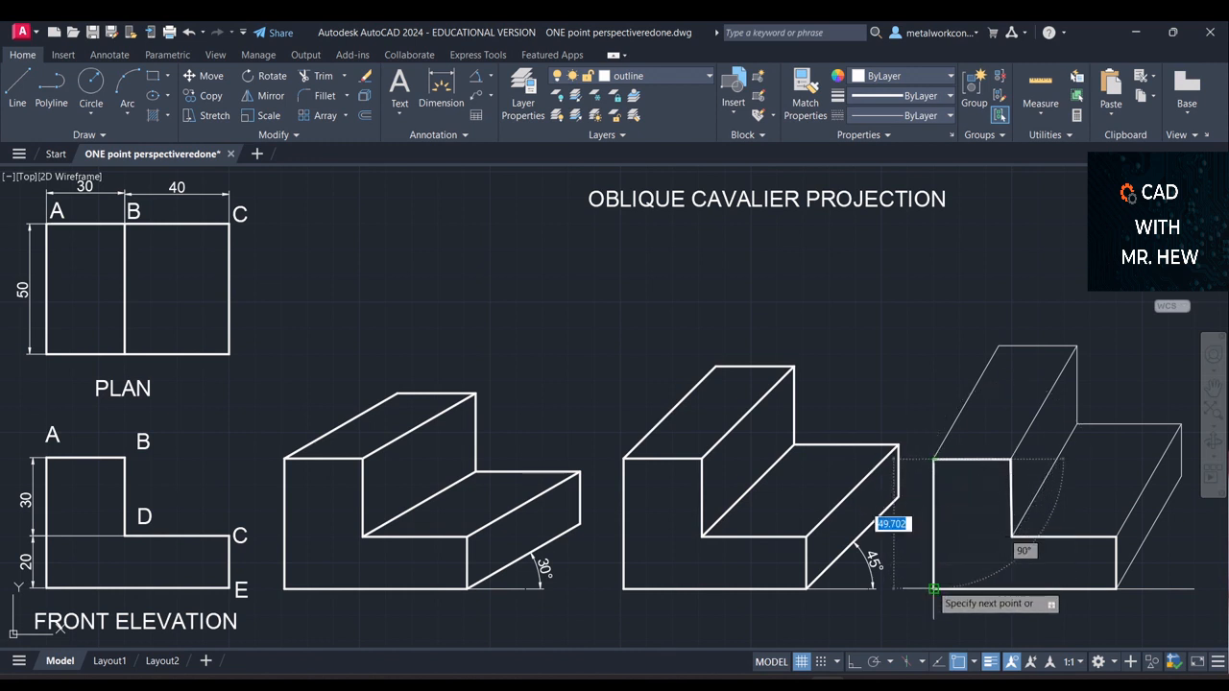
pyautogui.click(933, 588)
pyautogui.press('Return')
# Outline the third block's right end face from the front lower corner, up the rear edge and back to the step's front corner
pyautogui.press('Return')
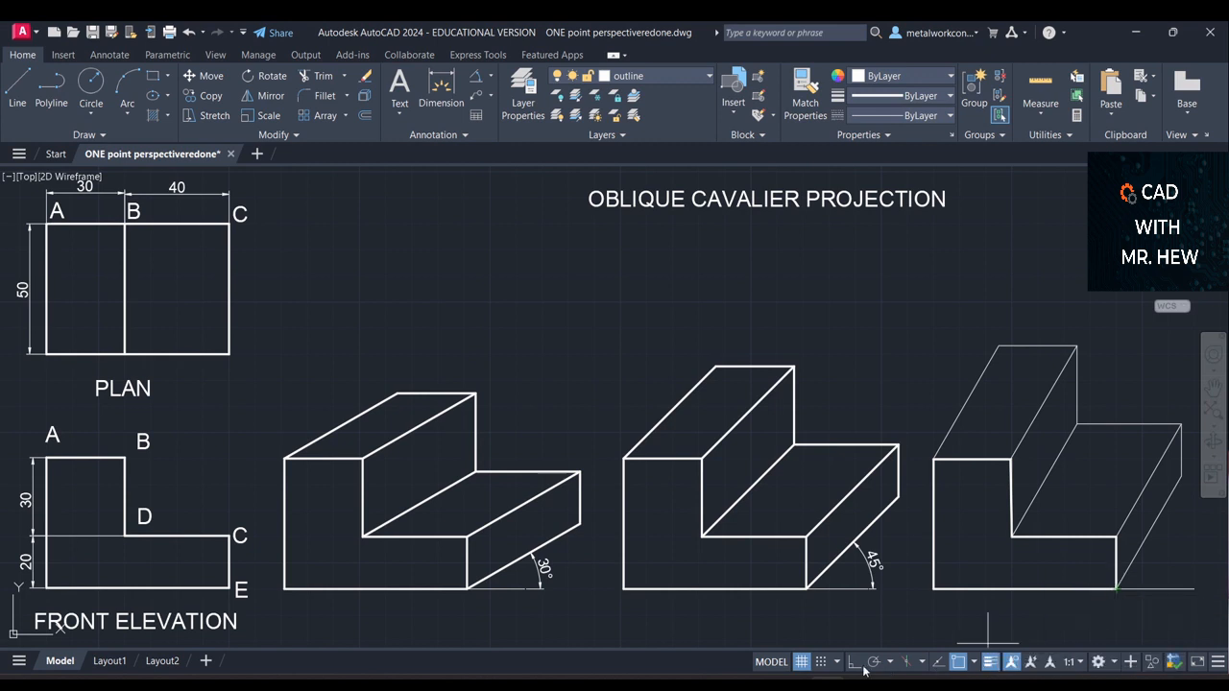
pyautogui.click(1115, 587)
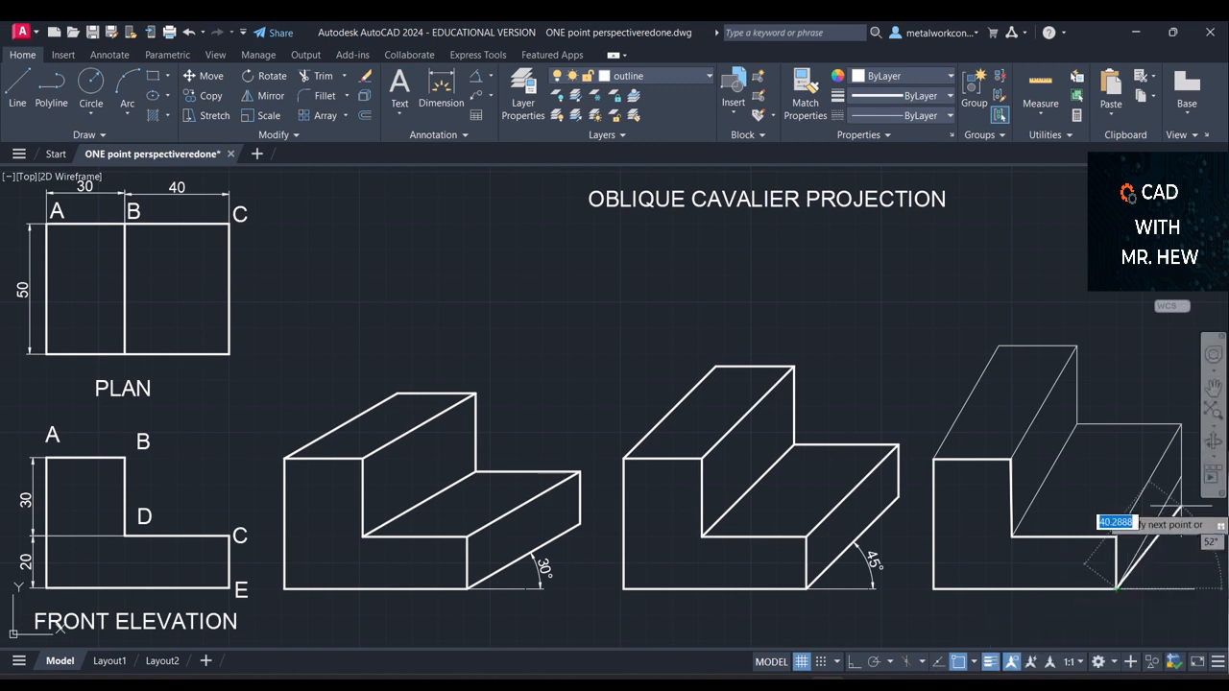
pyautogui.click(1181, 477)
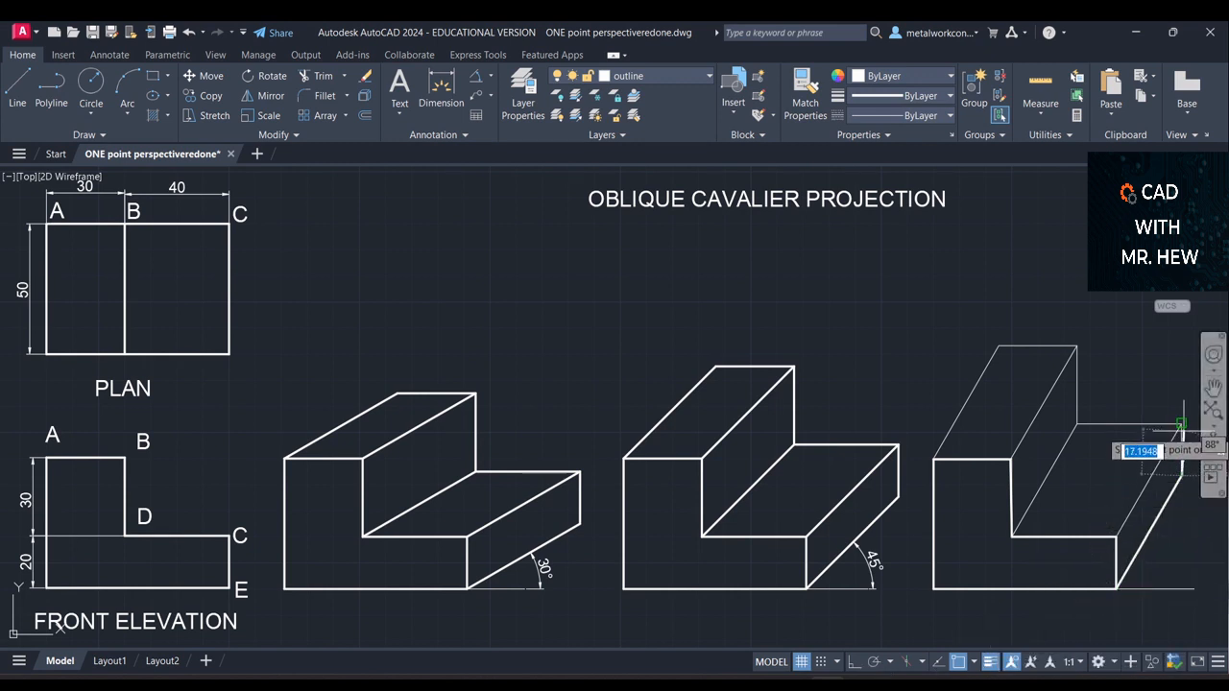
pyautogui.click(1181, 424)
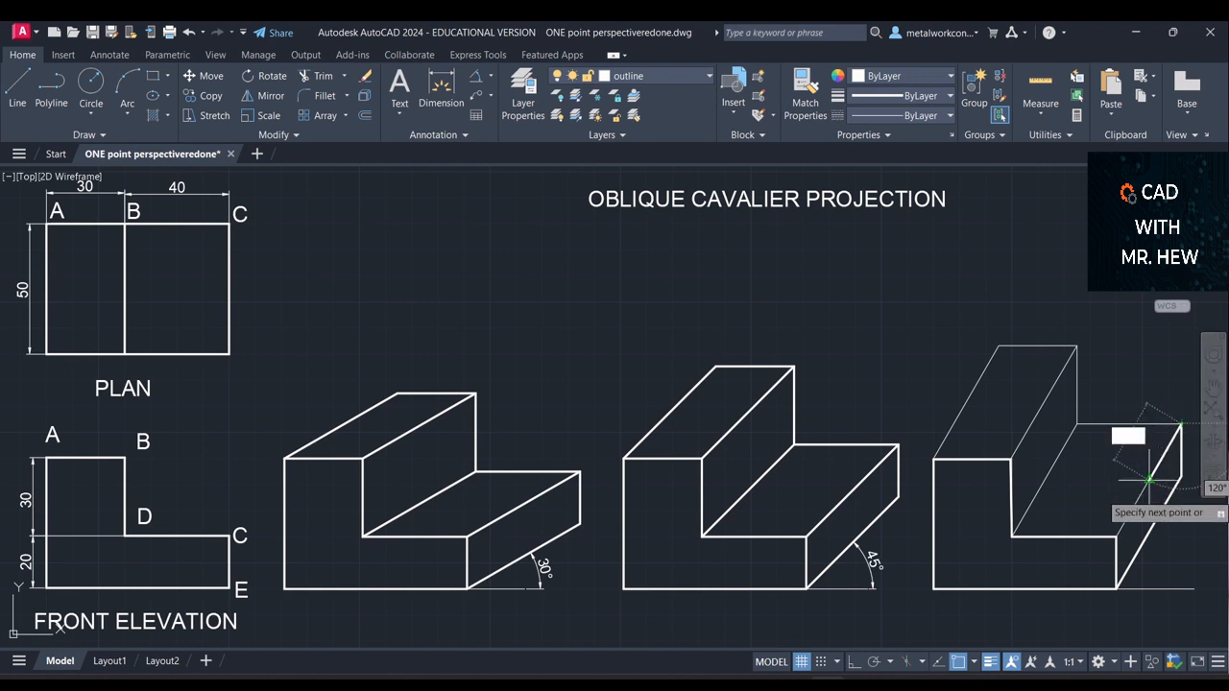
pyautogui.click(1115, 536)
pyautogui.press('Return')
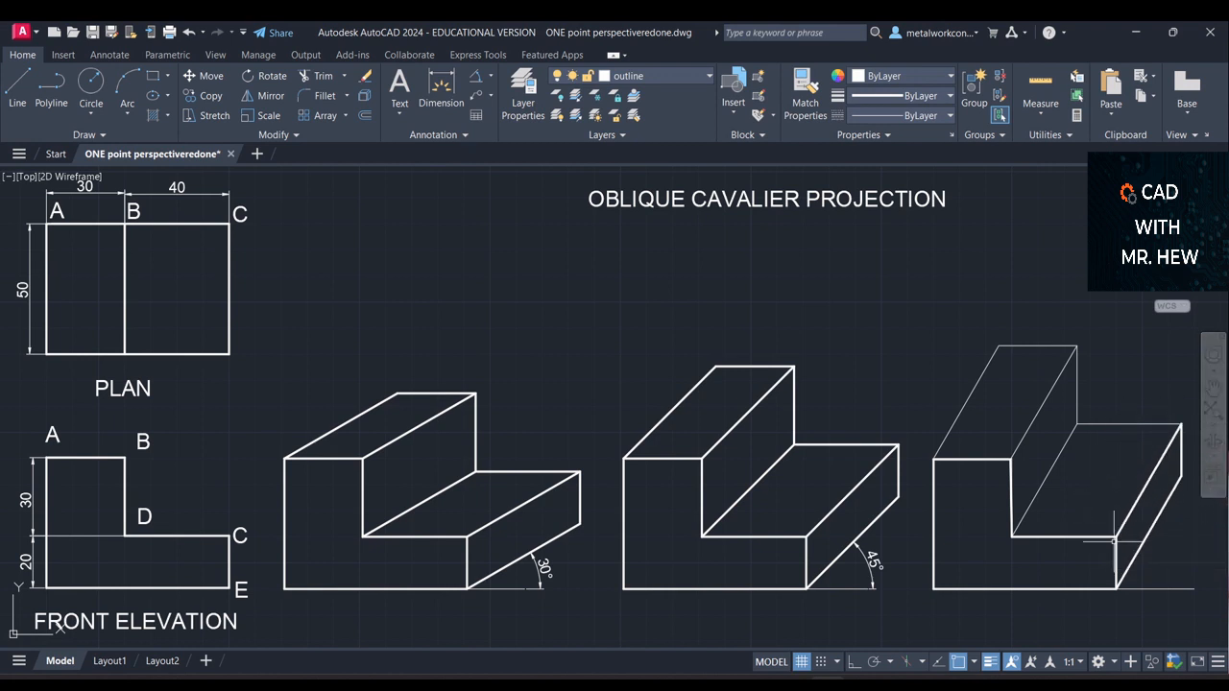
# Outline the third block's rear step edge, rear riser and top rear edge as connected lines
pyautogui.press('Return')
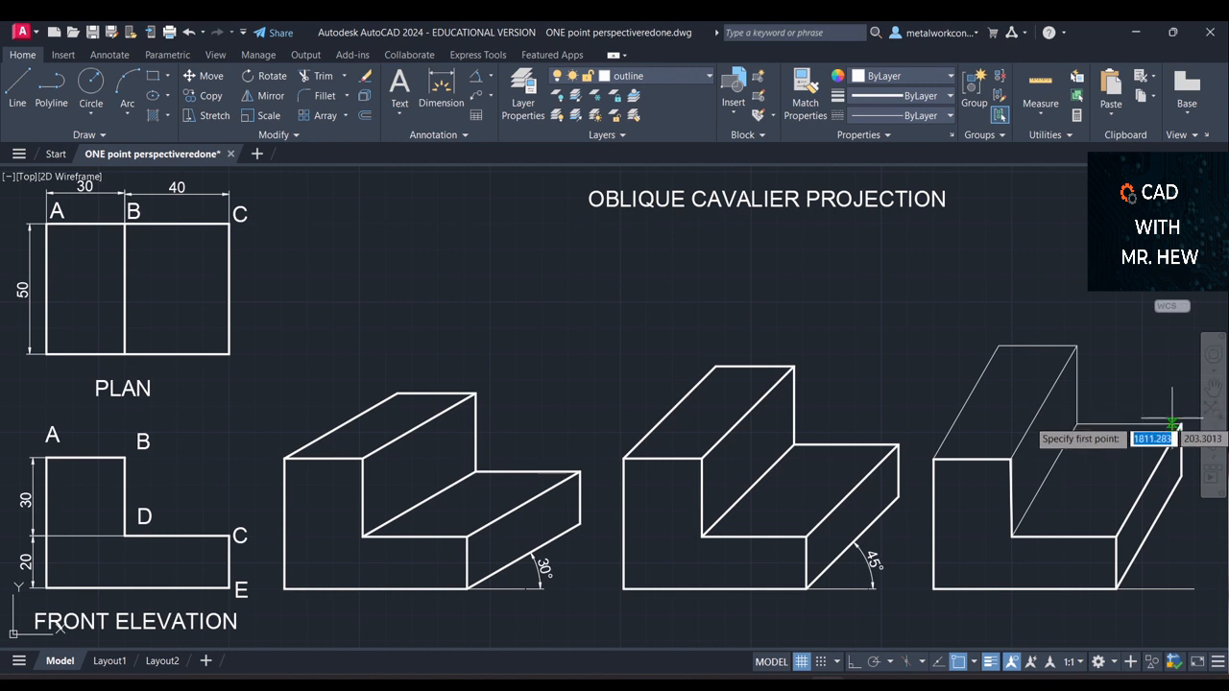
pyautogui.click(1181, 423)
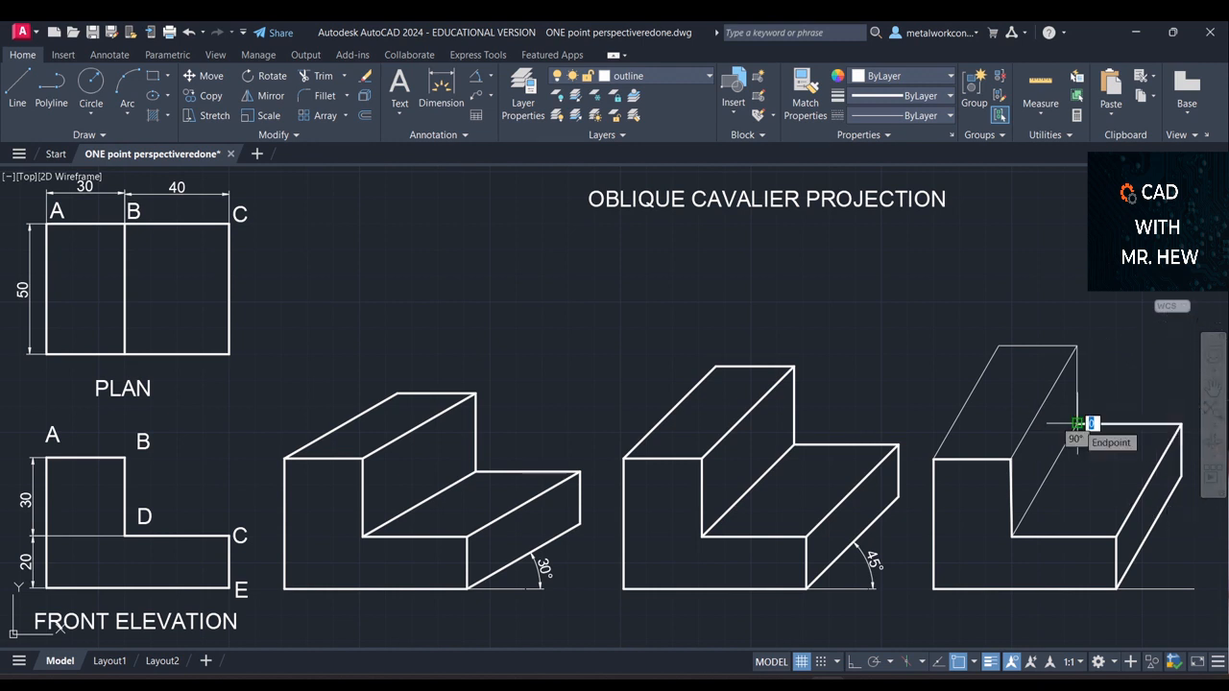
pyautogui.click(1077, 424)
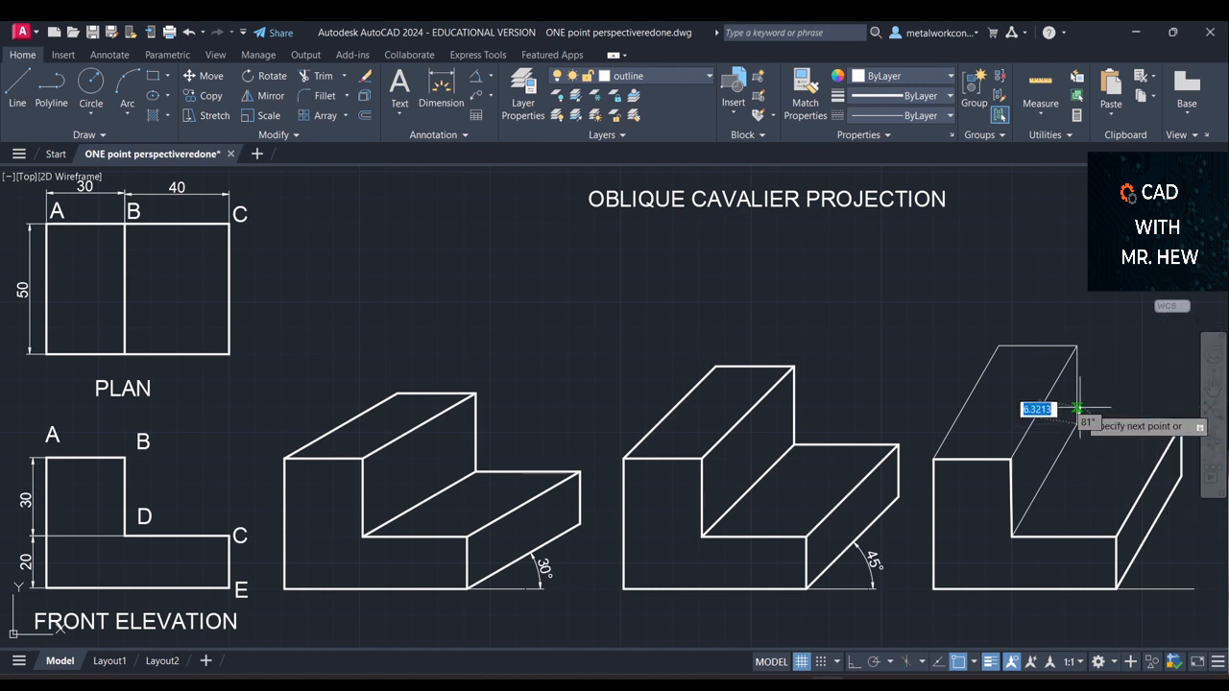
pyautogui.click(1077, 345)
pyautogui.click(998, 345)
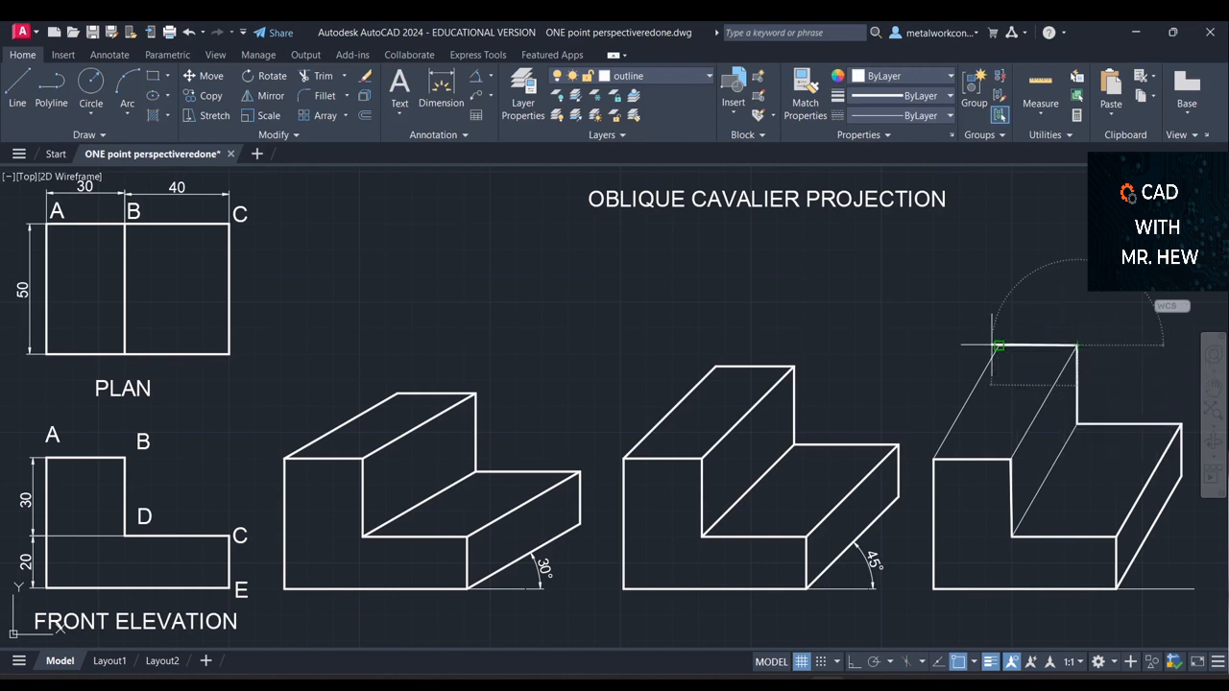
pyautogui.press('Escape')
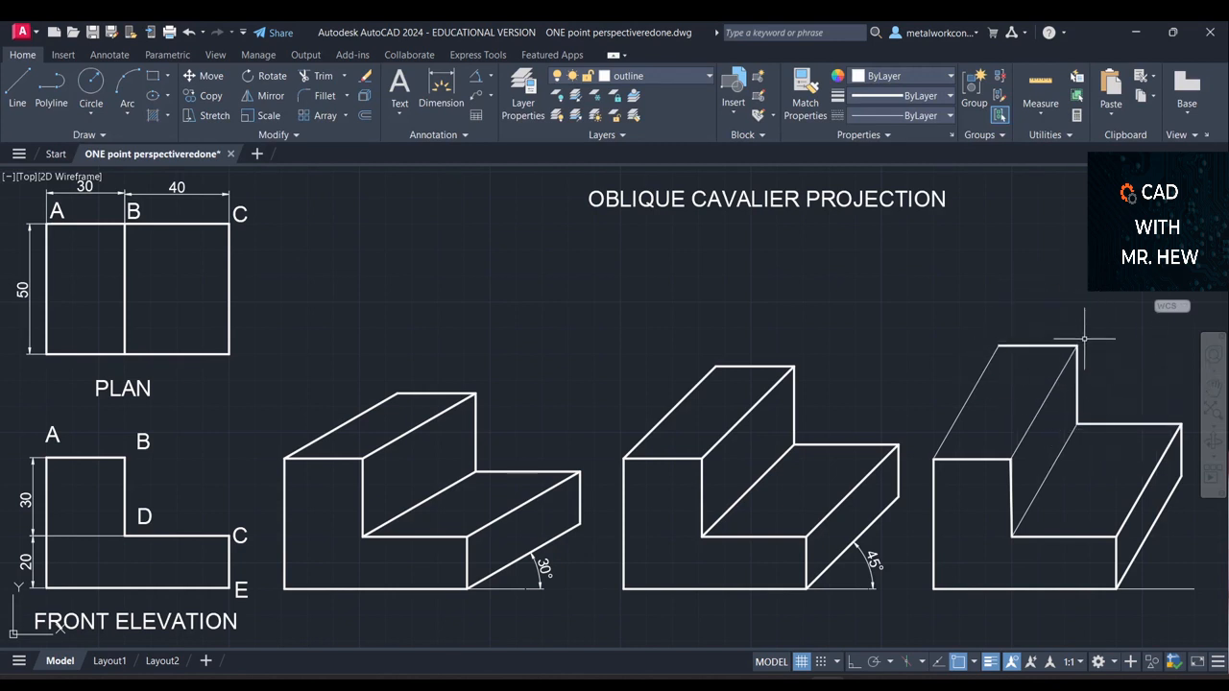
# Outline the third block's outer receding top edge, from the upright's top rear corner to its top front corner
pyautogui.press('space')
pyautogui.click(999, 346)
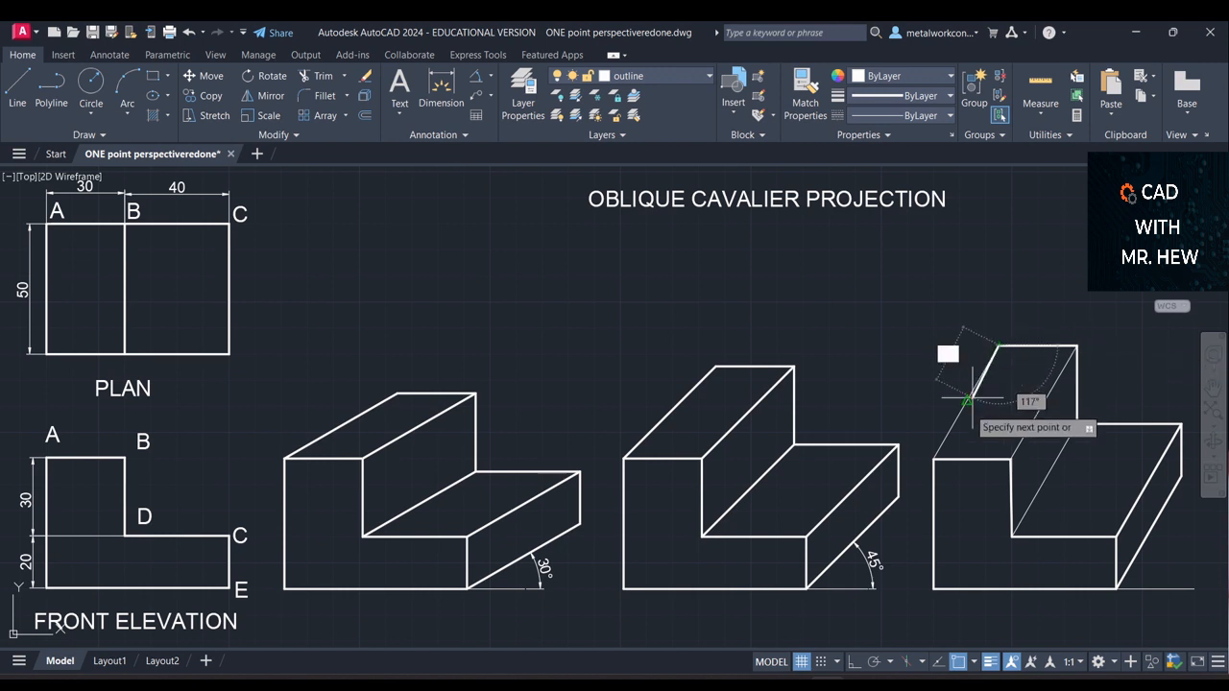
pyautogui.click(933, 459)
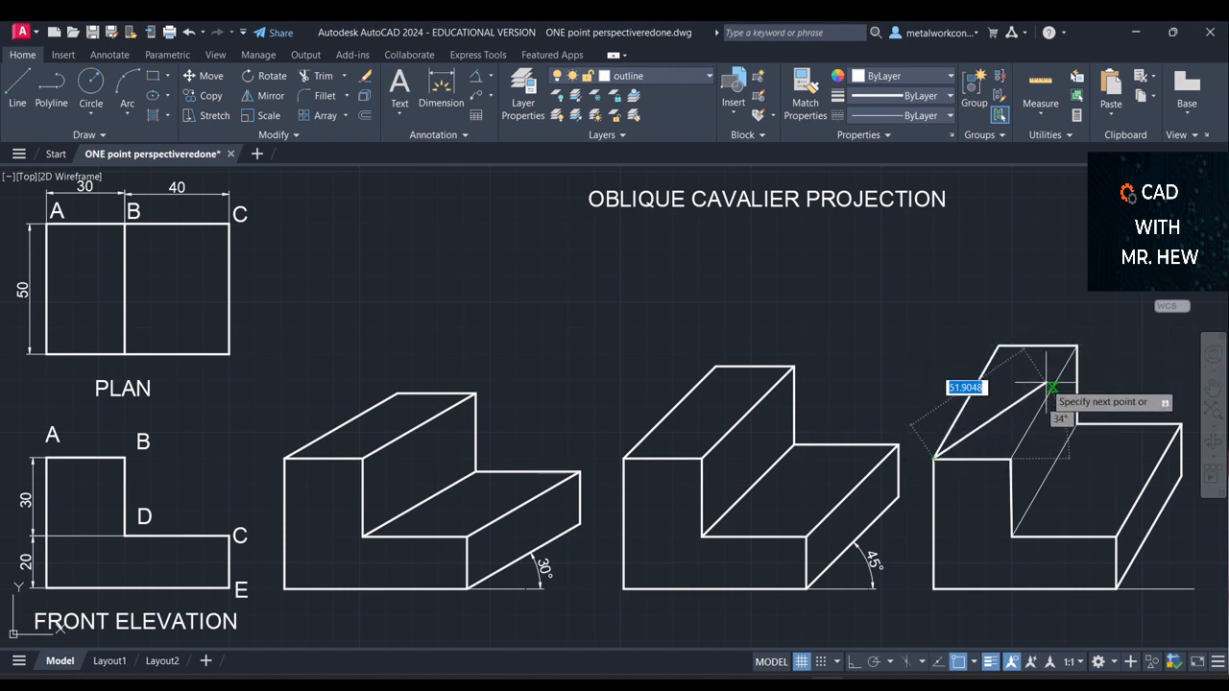
pyautogui.press('Escape')
pyautogui.click(1076, 348)
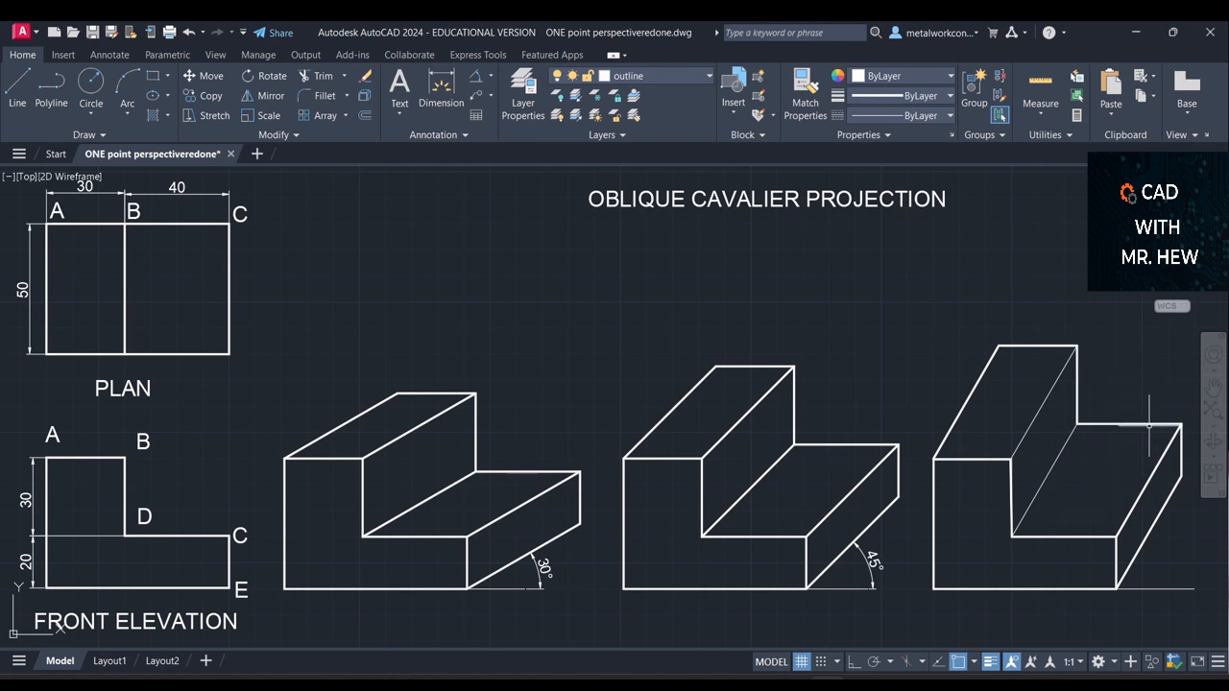
pyautogui.click(1050, 470)
pyautogui.click(1043, 403)
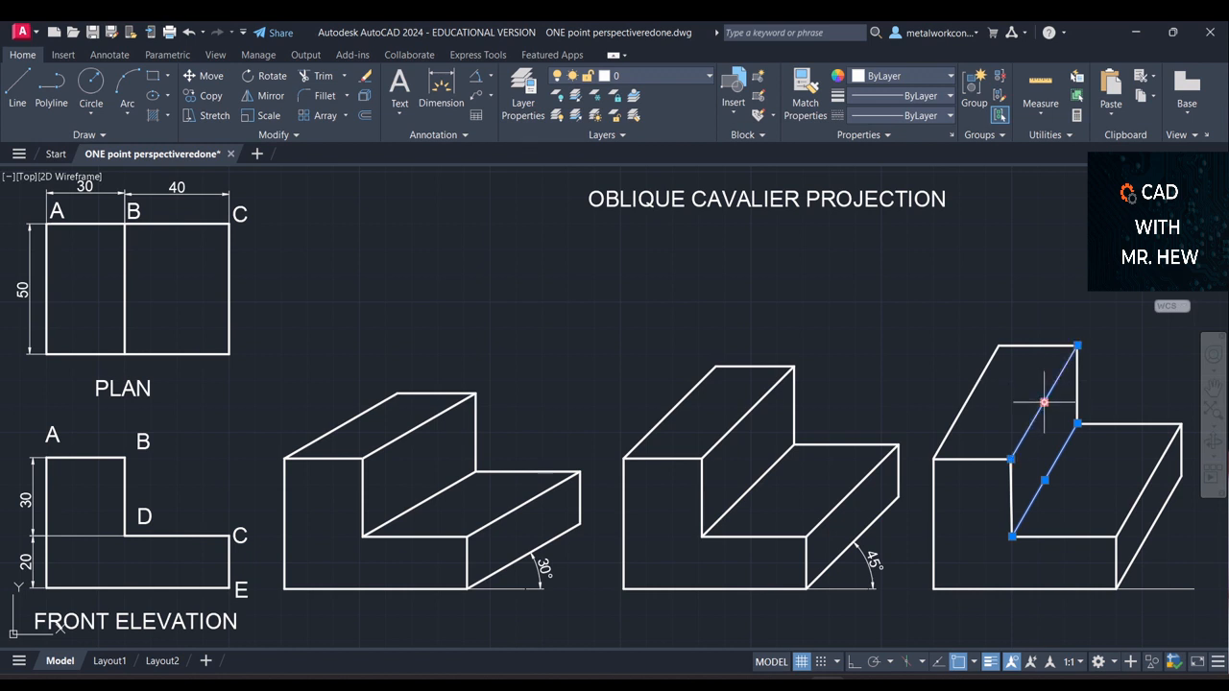
pyautogui.press('Delete')
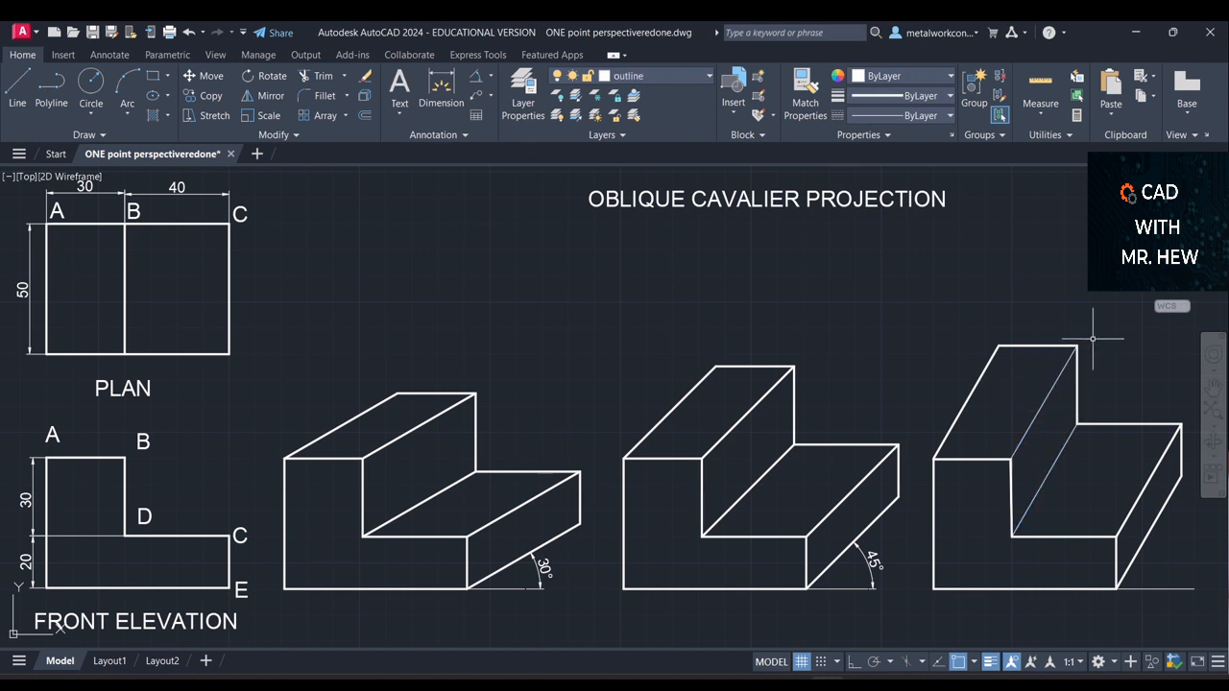
# Outline the third block's last two thin receding edges with lines: the upright's top edge beside the step and the step's inner corner edge
pyautogui.press('l')
pyautogui.press('Return')
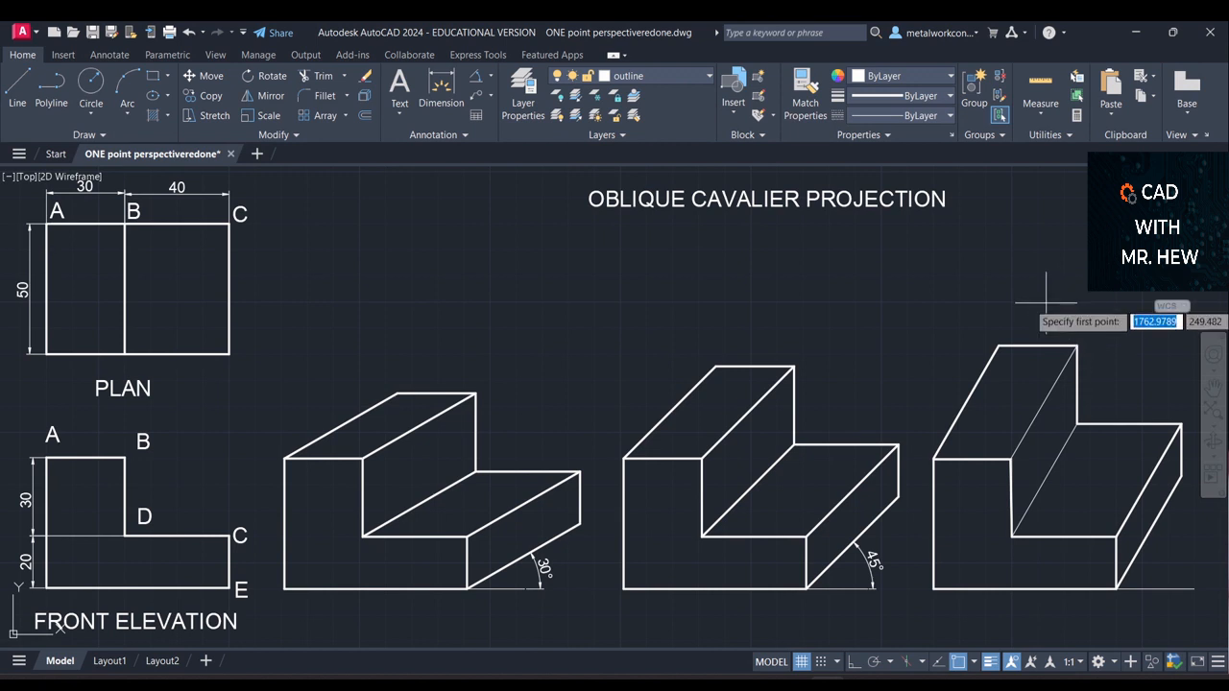
pyautogui.click(1077, 345)
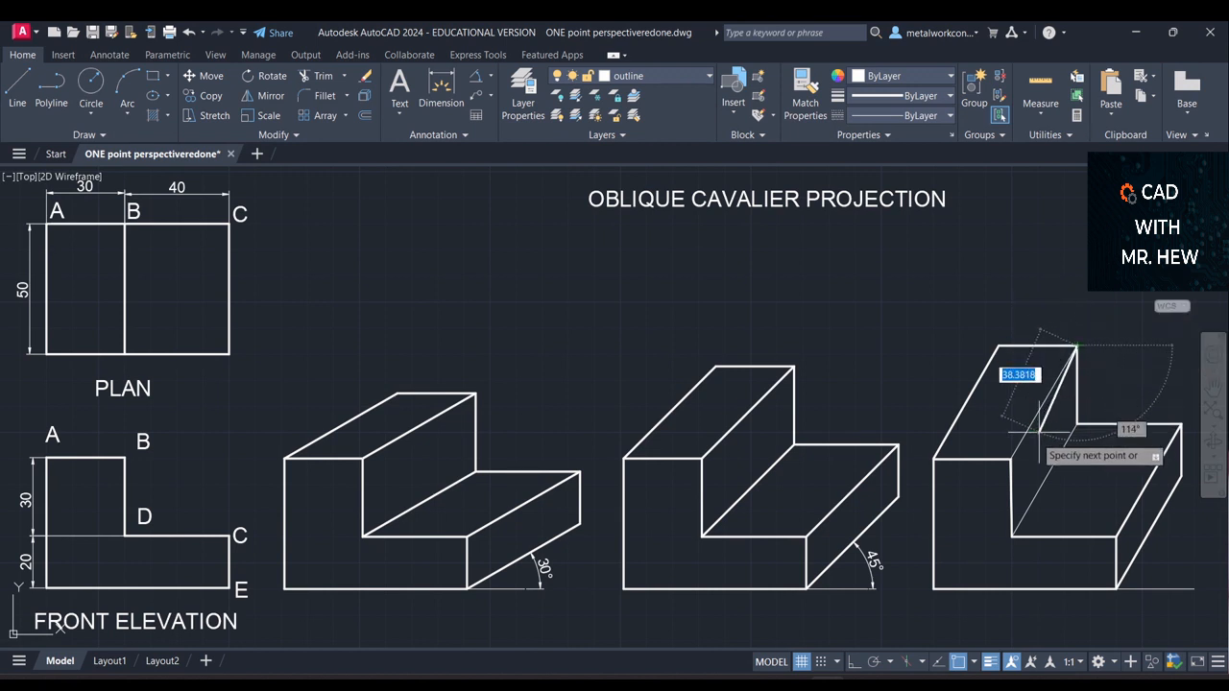
pyautogui.click(1012, 459)
pyautogui.press('Return')
pyautogui.press('Return')
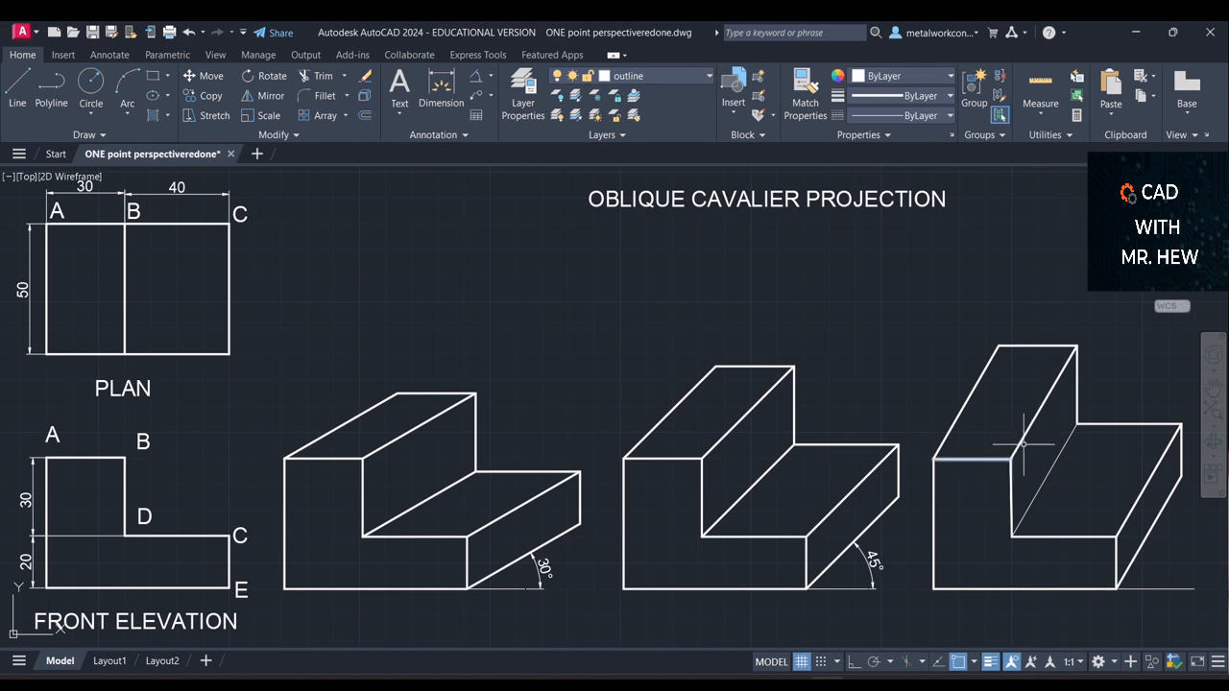
pyautogui.click(1078, 424)
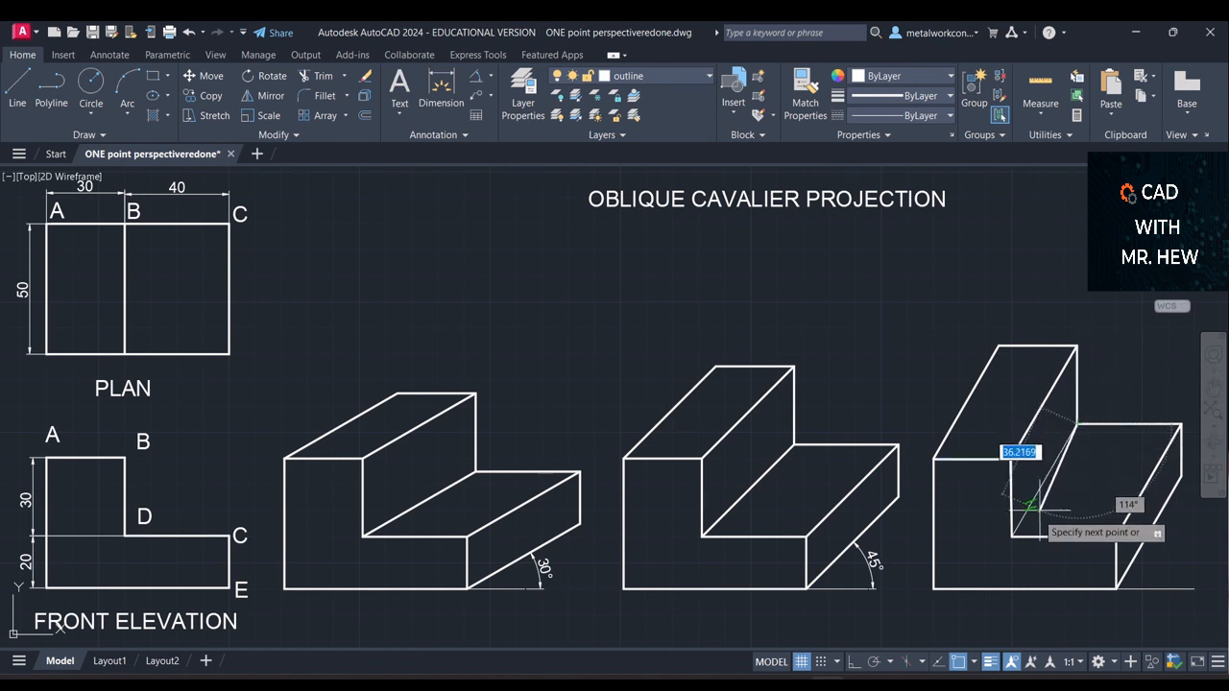
pyautogui.click(1012, 535)
pyautogui.press('Return')
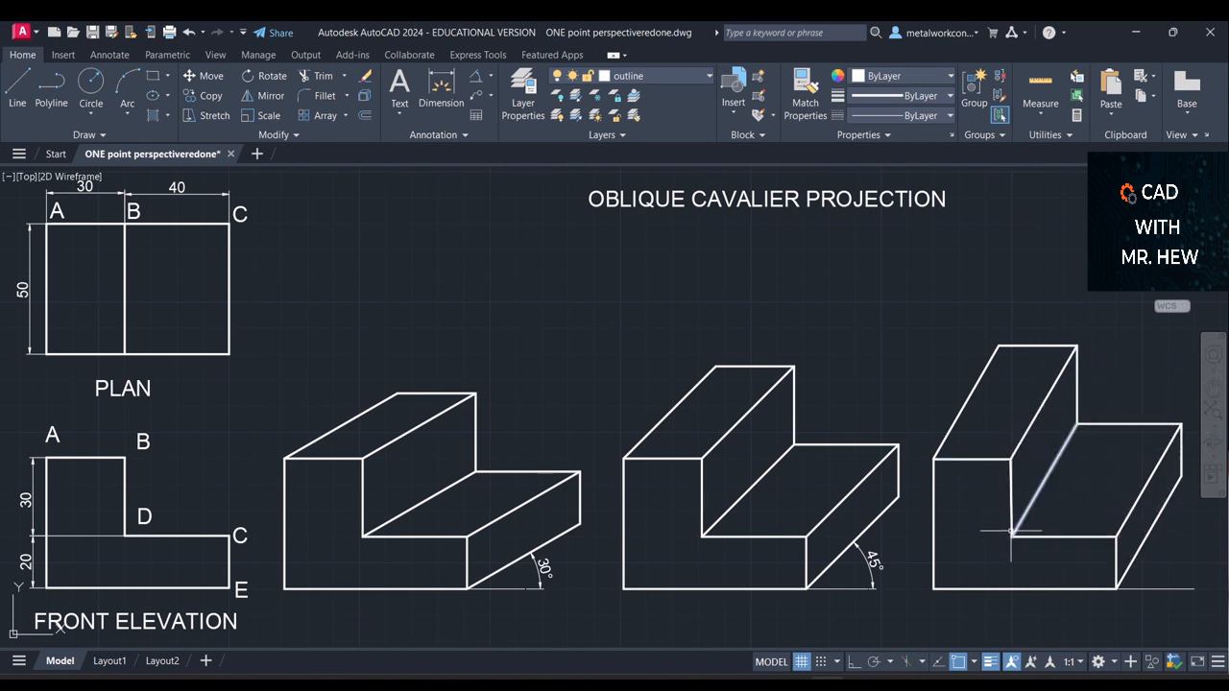